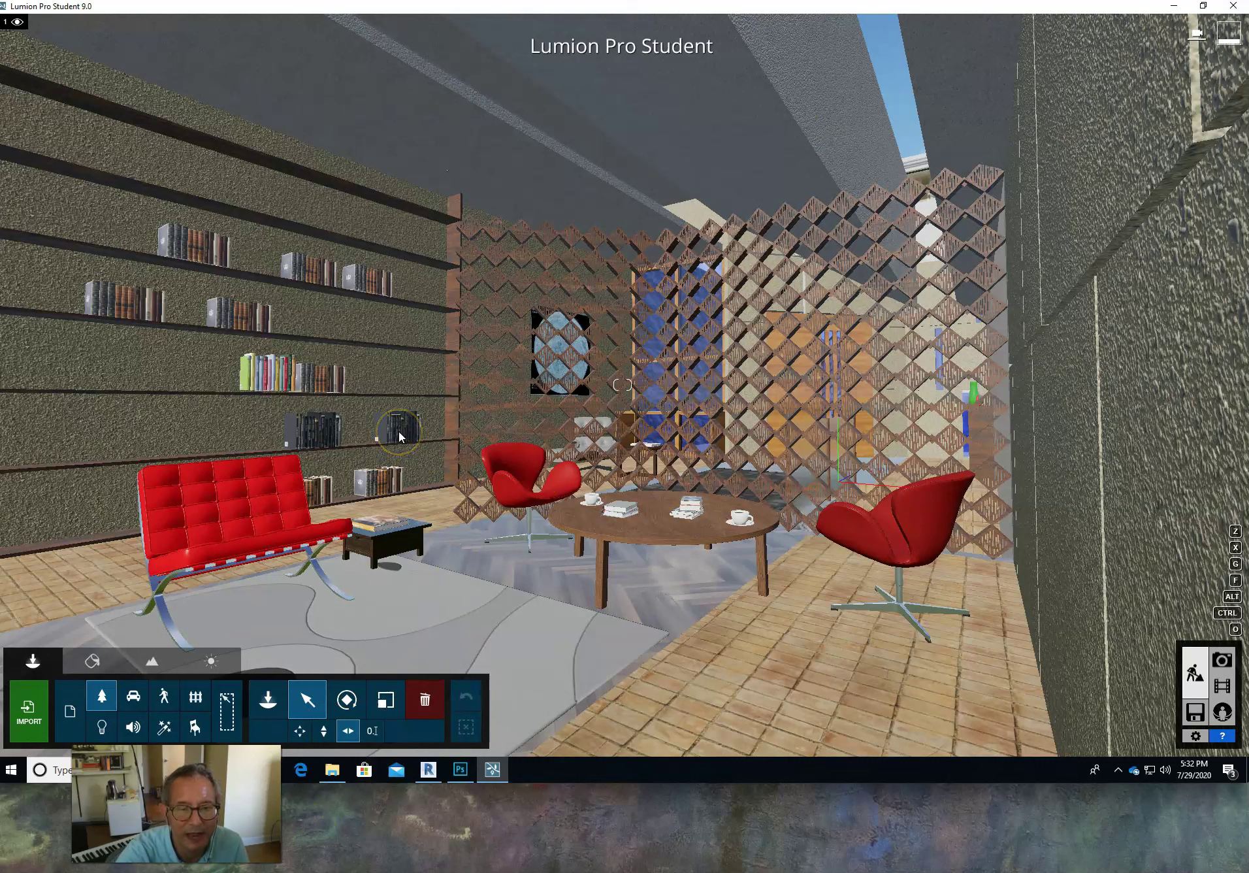
Step: Place the Books 001 object from the indoor library on the bookshelf, beside the row of colored and brown books
click(269, 700)
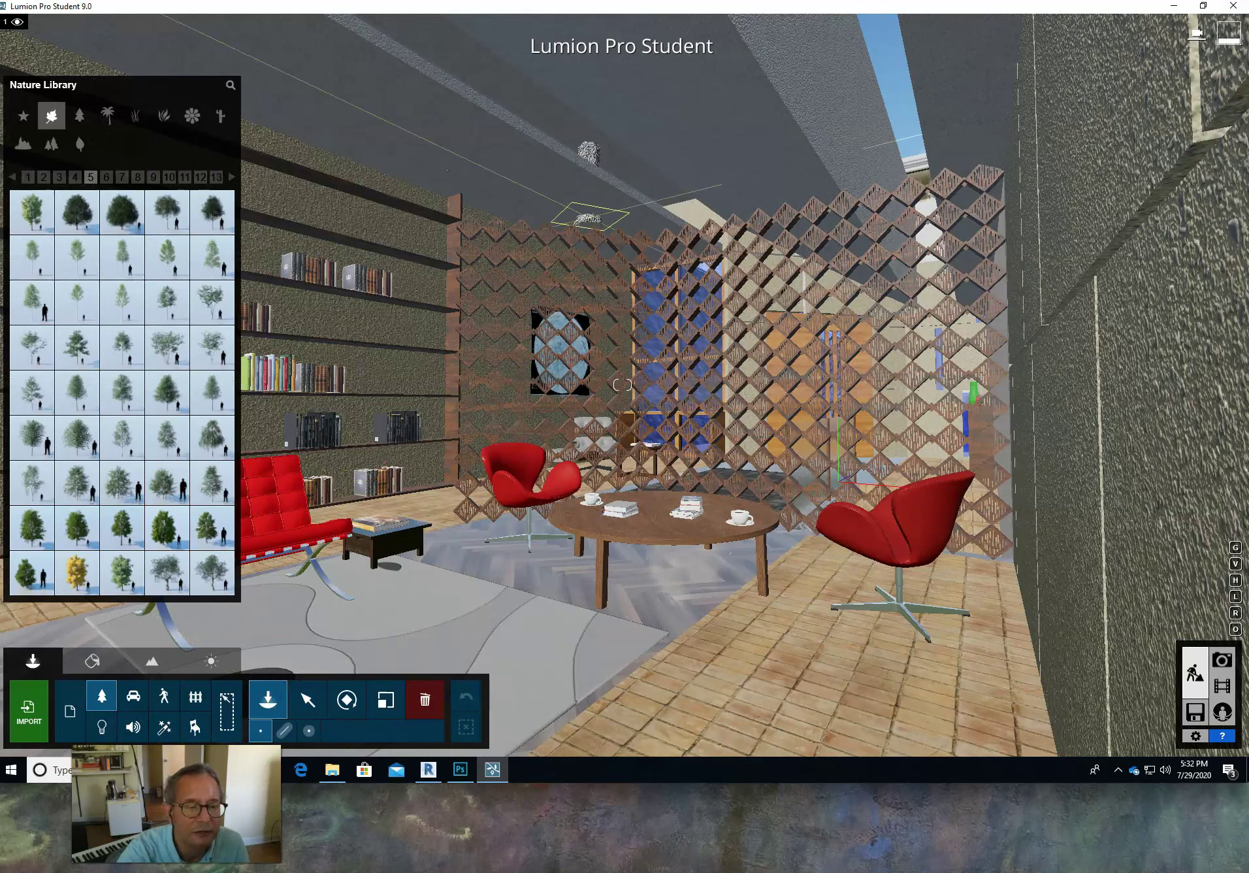
click(162, 697)
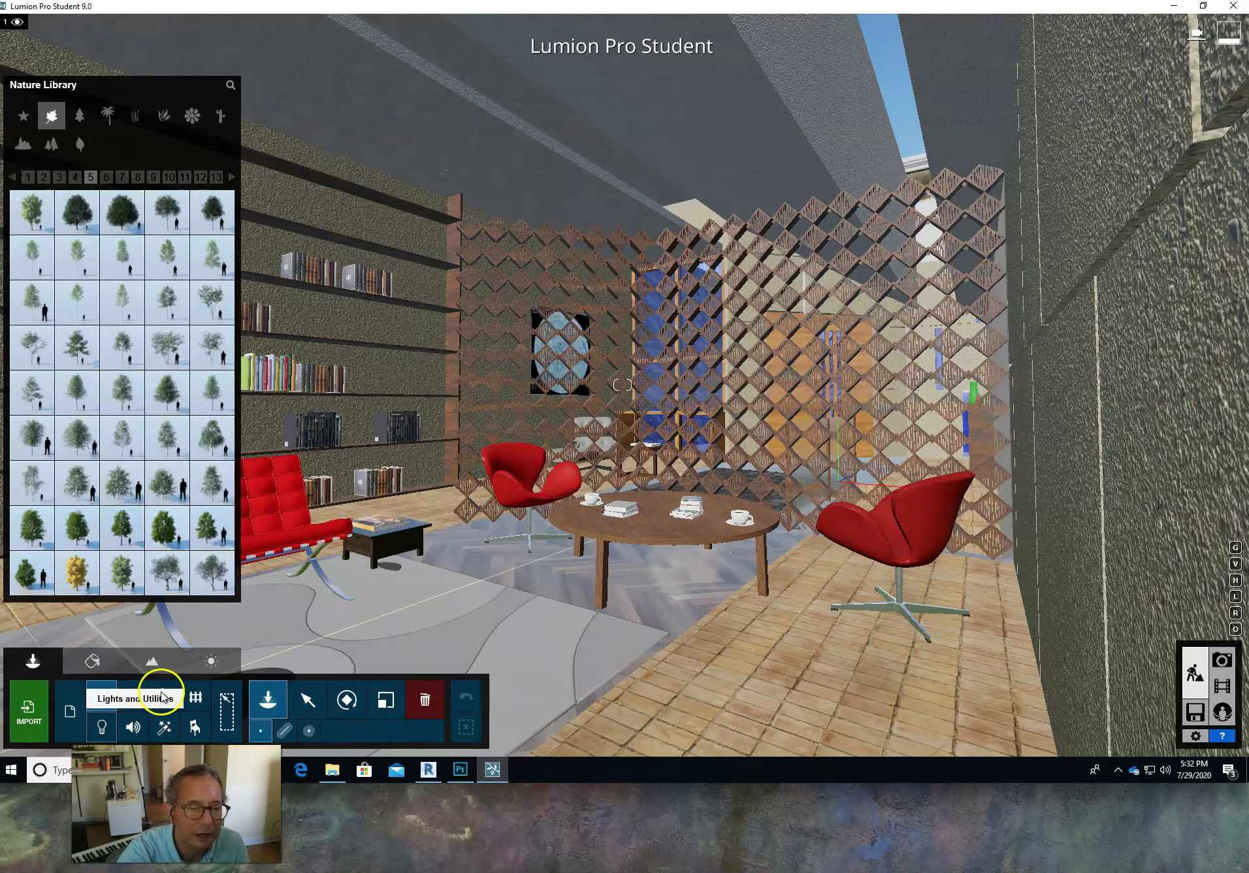
click(193, 725)
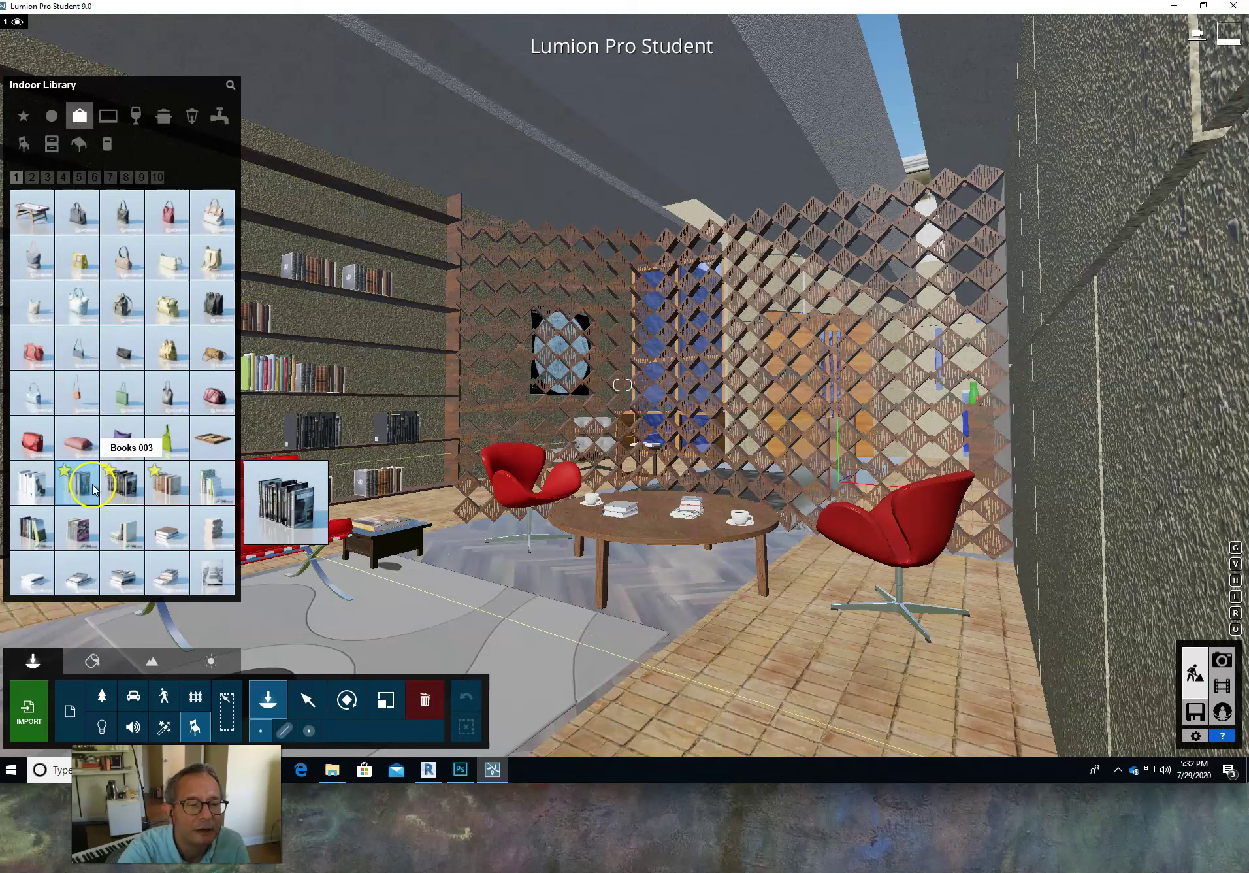
click(39, 486)
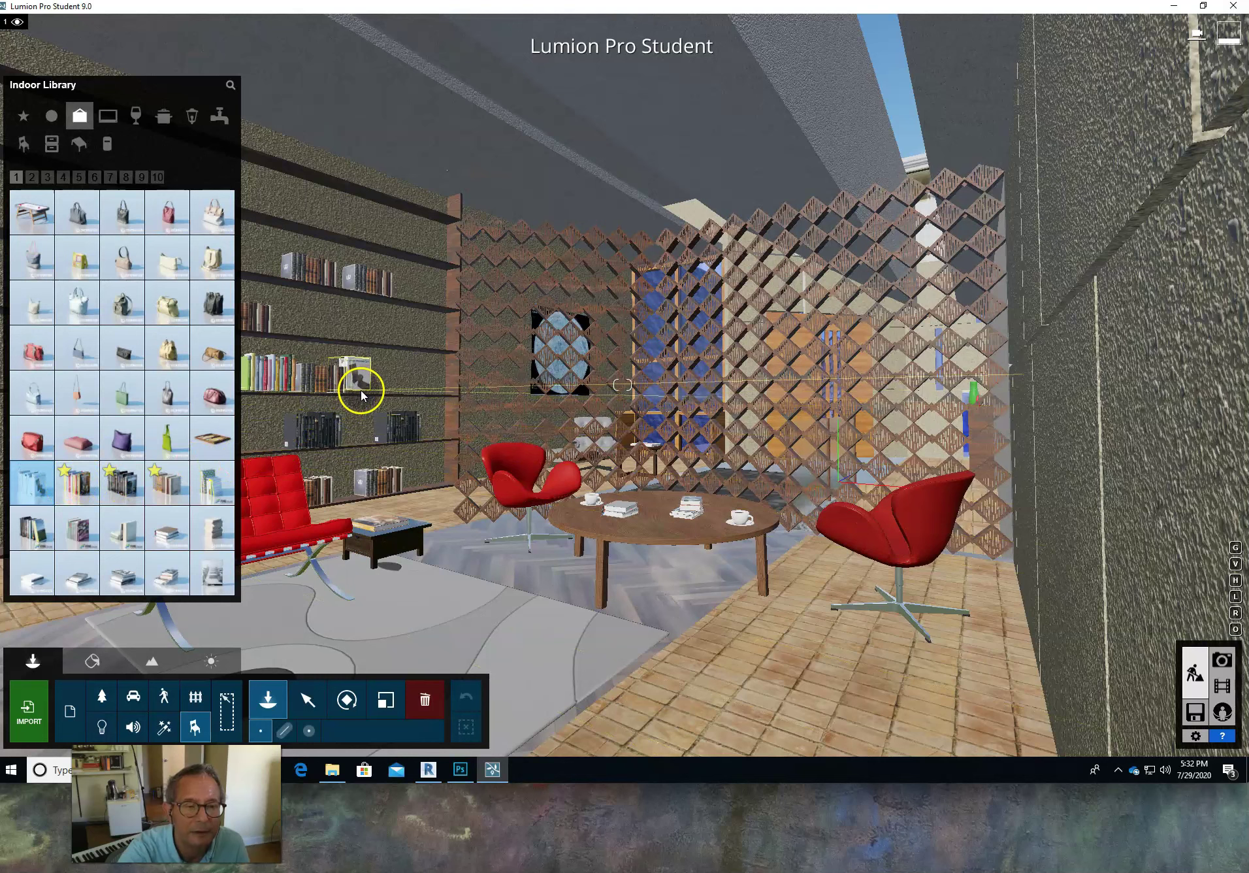
scroll(364, 392, down, 3)
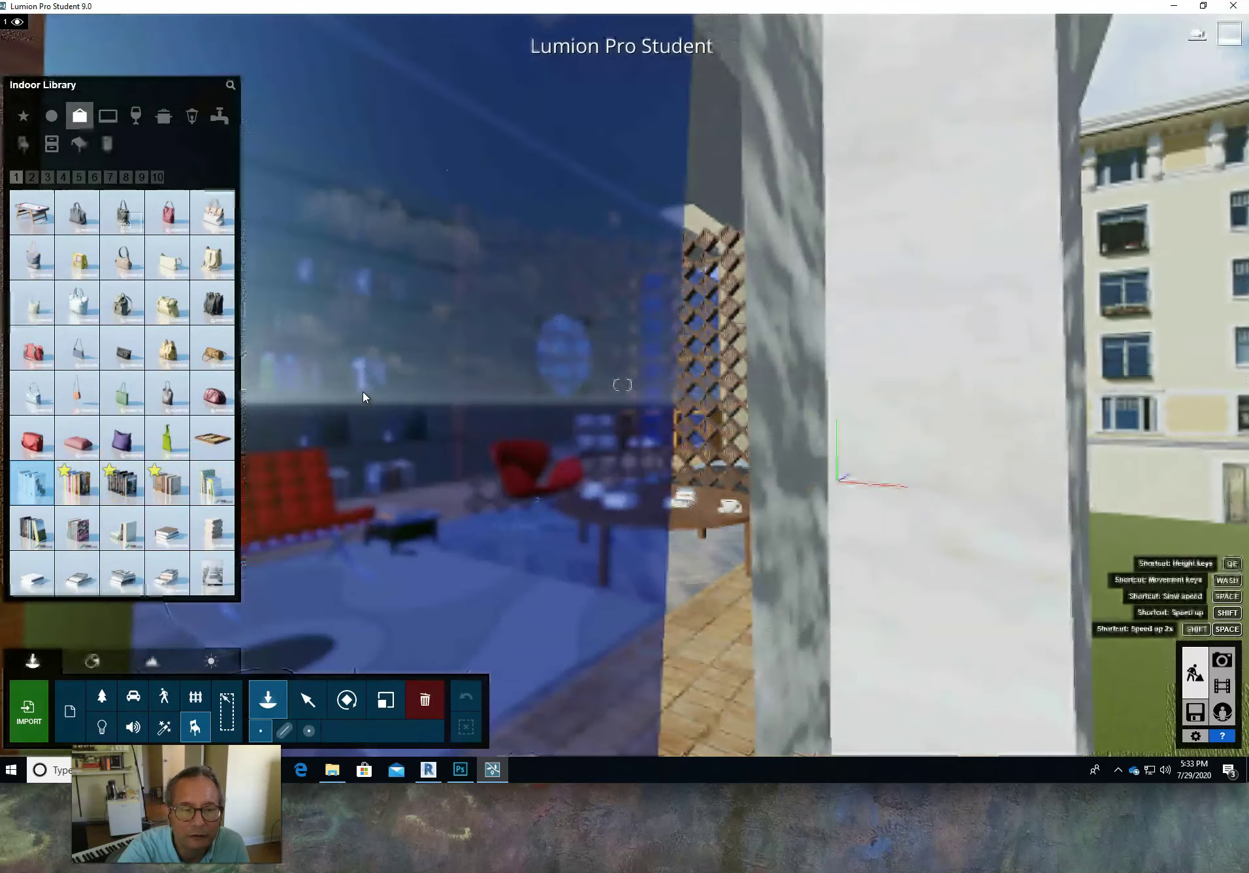
scroll(364, 396, up, 5)
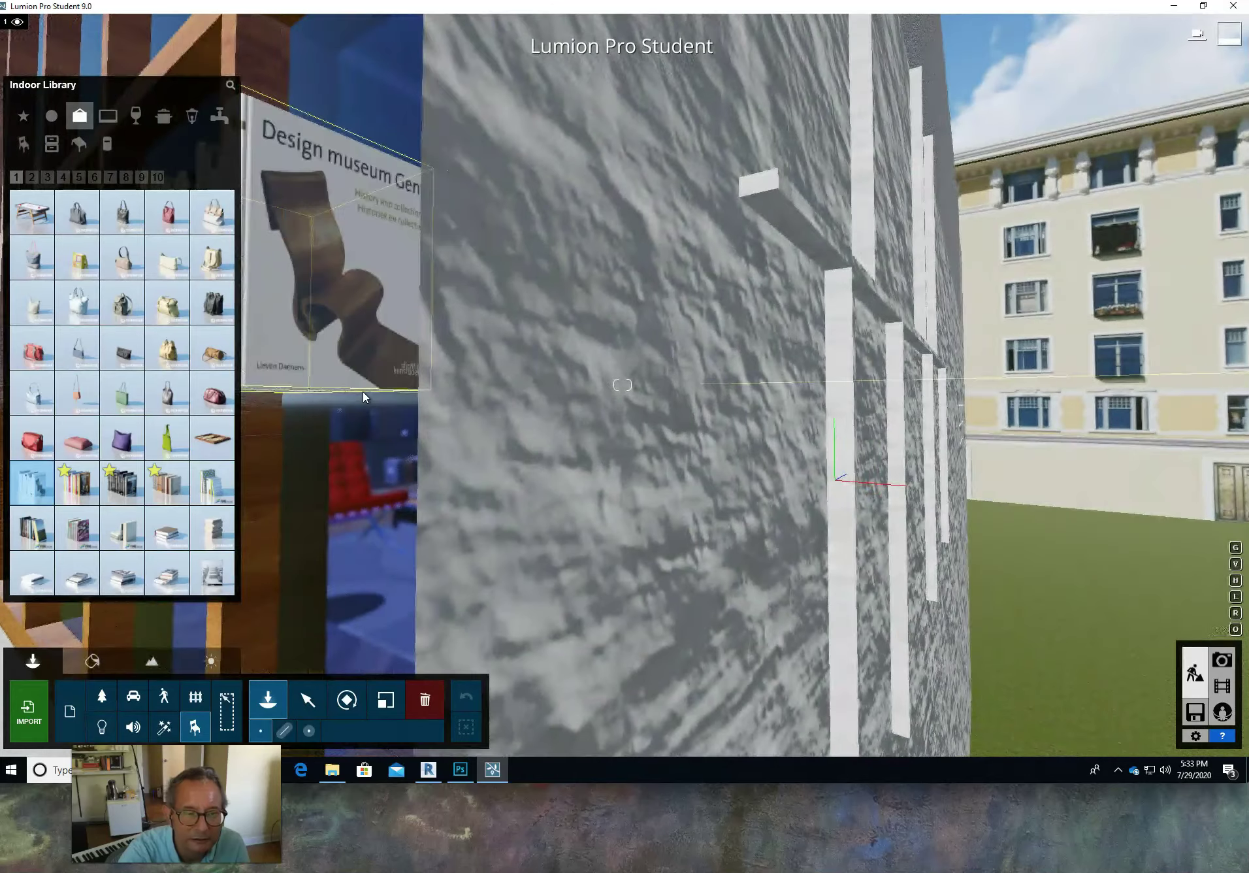
scroll(363, 392, up, 3)
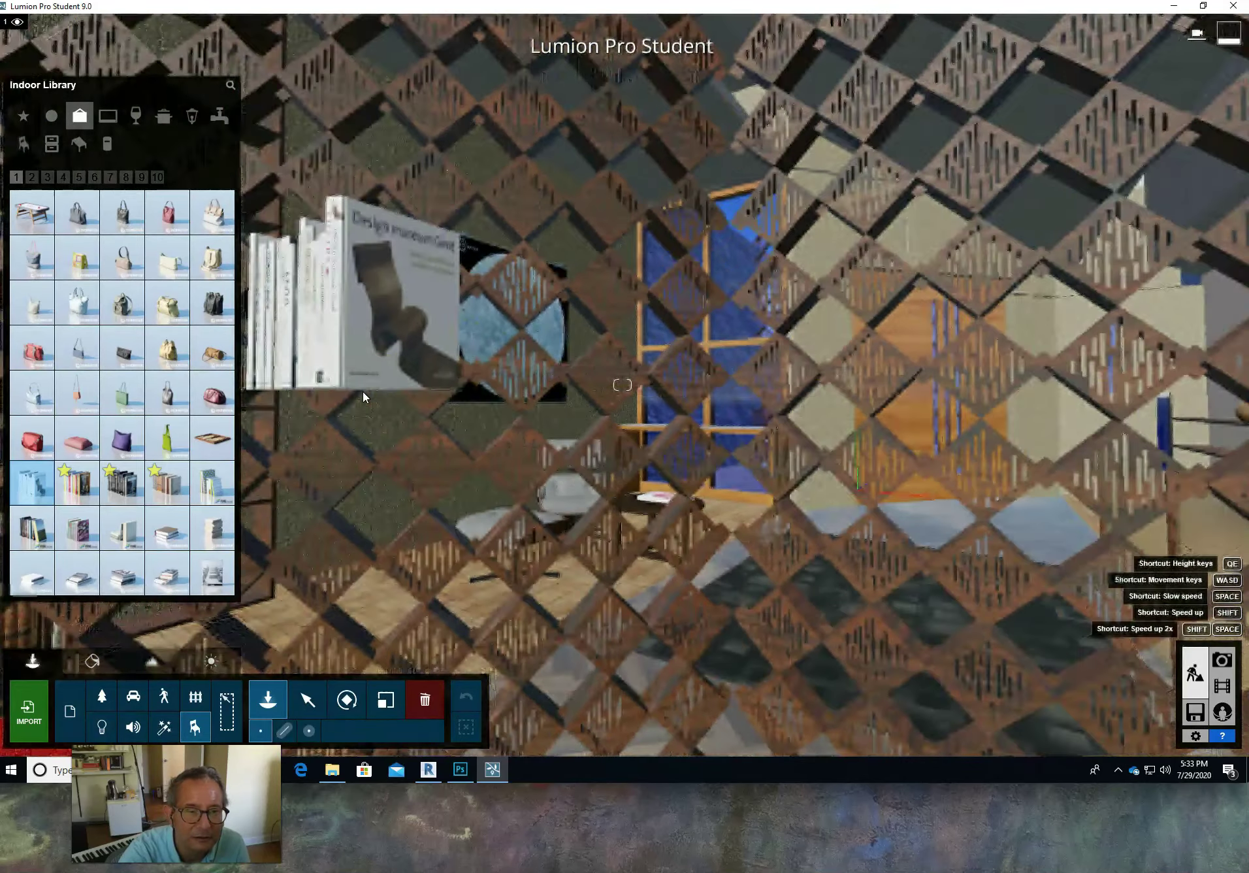
click(345, 384)
scroll(344, 383, down, 3)
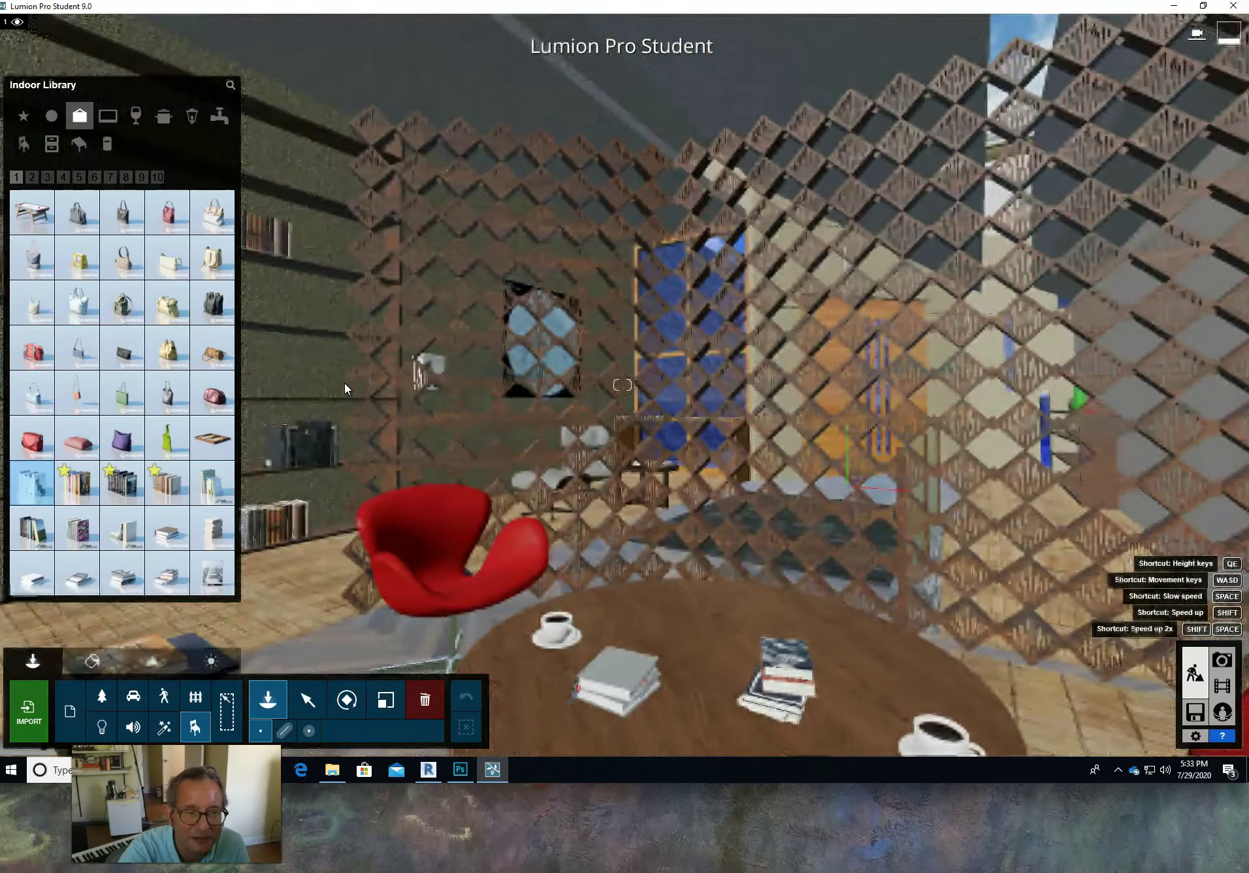
click(291, 379)
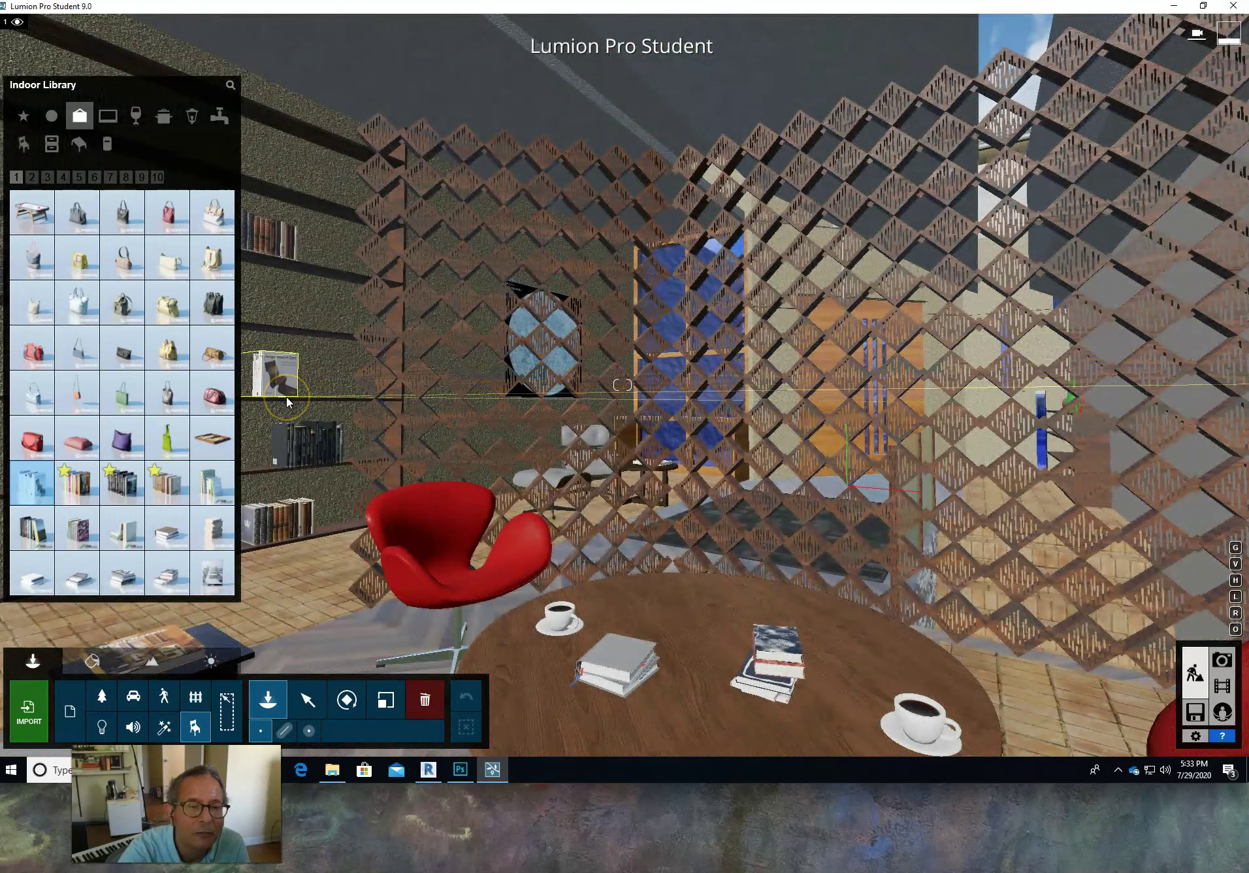
click(287, 398)
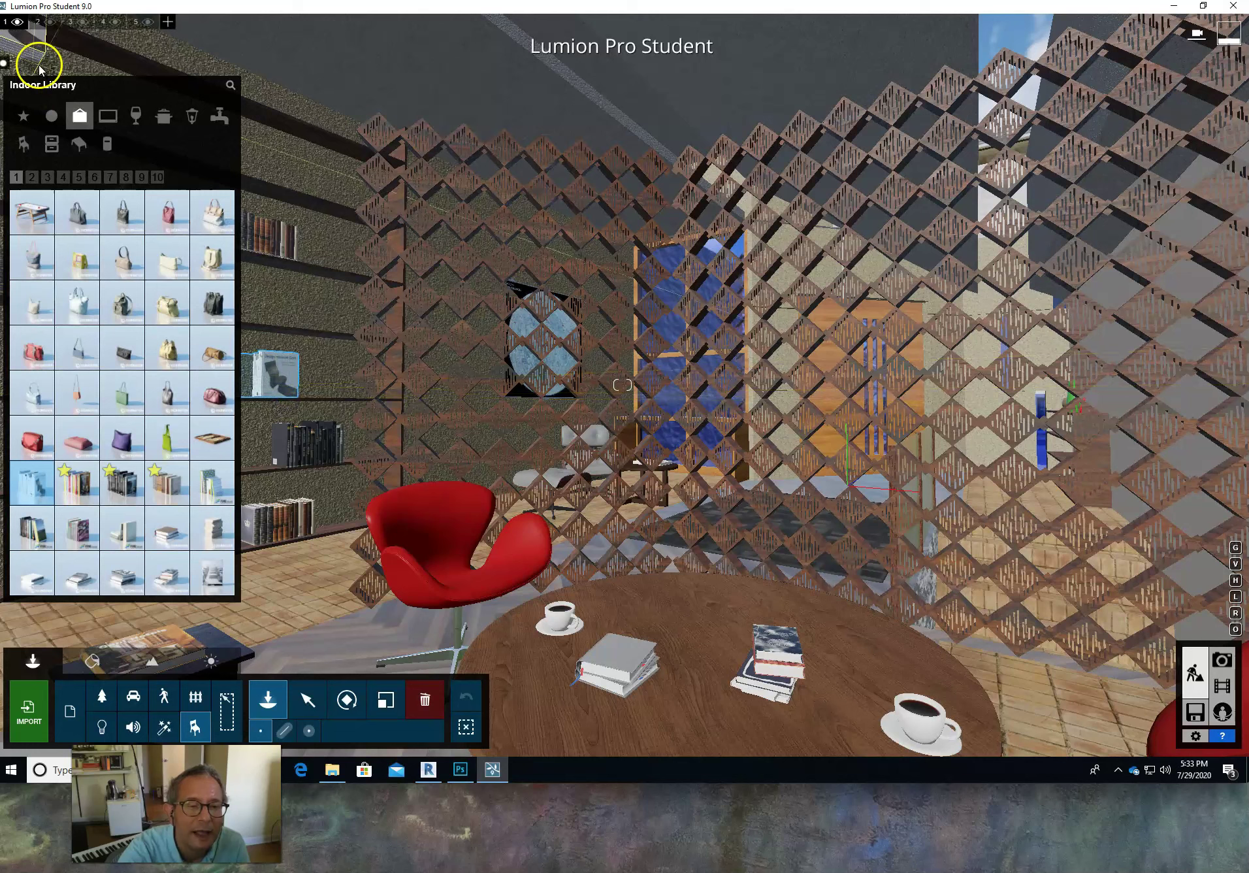
Step: Rotate the newly placed white books about 88° so their spines face the room
click(346, 698)
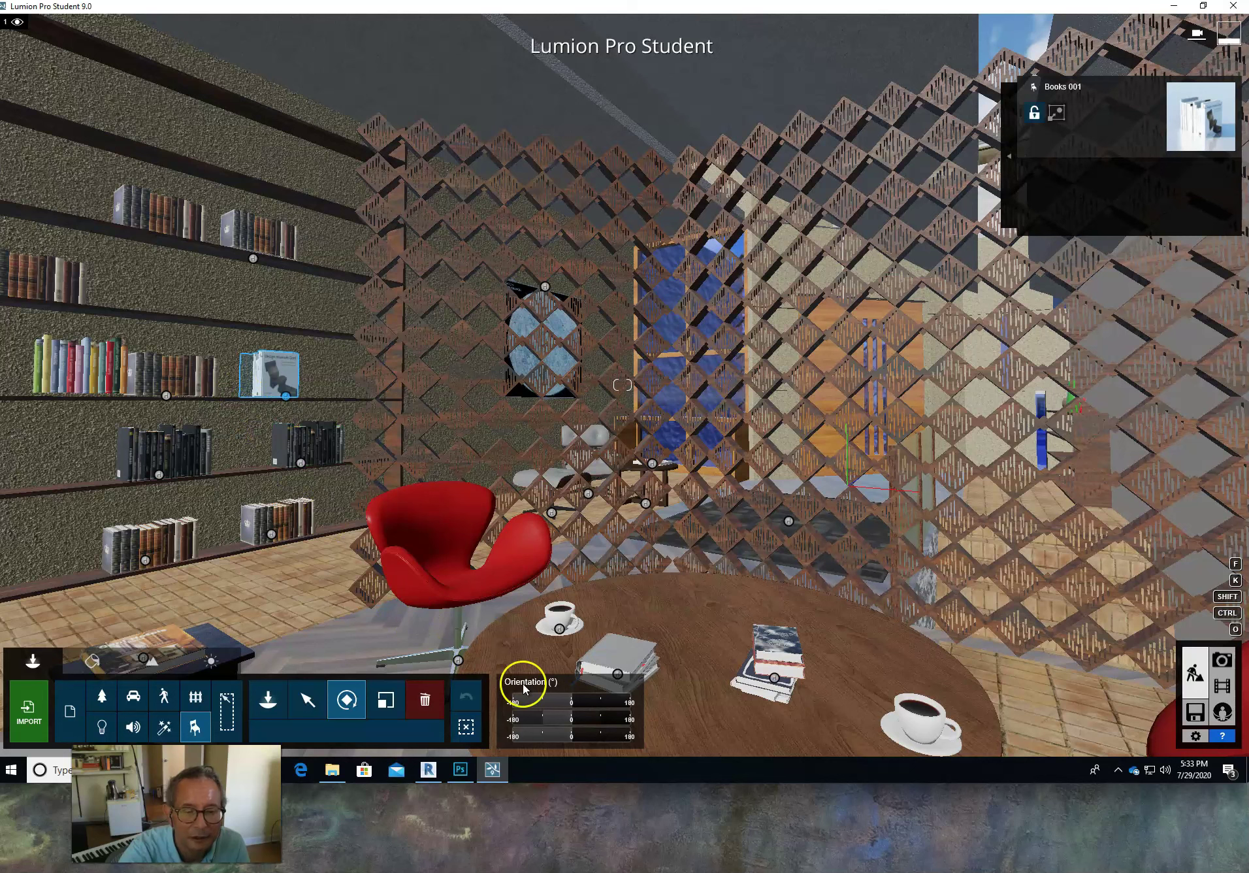
drag(571, 704, 604, 705)
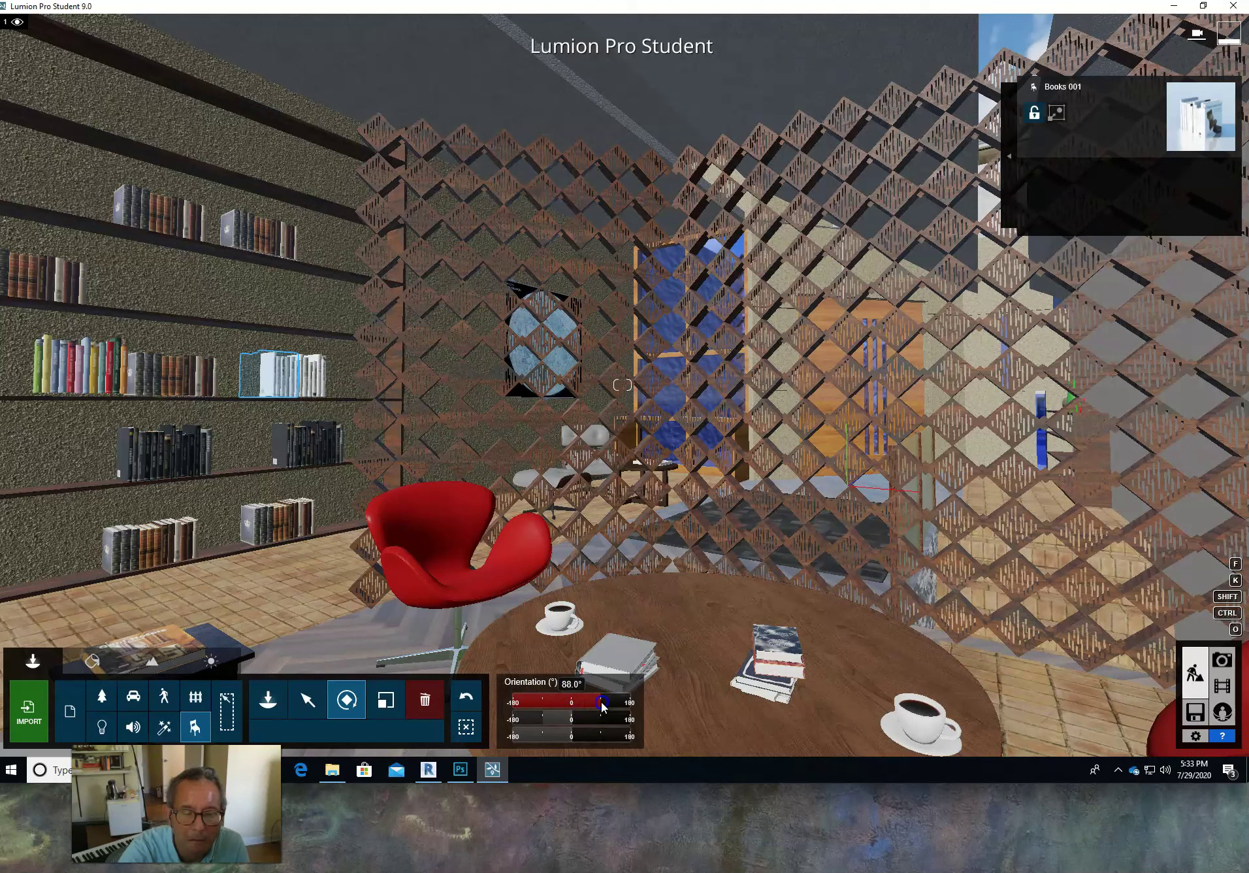
drag(602, 703, 603, 706)
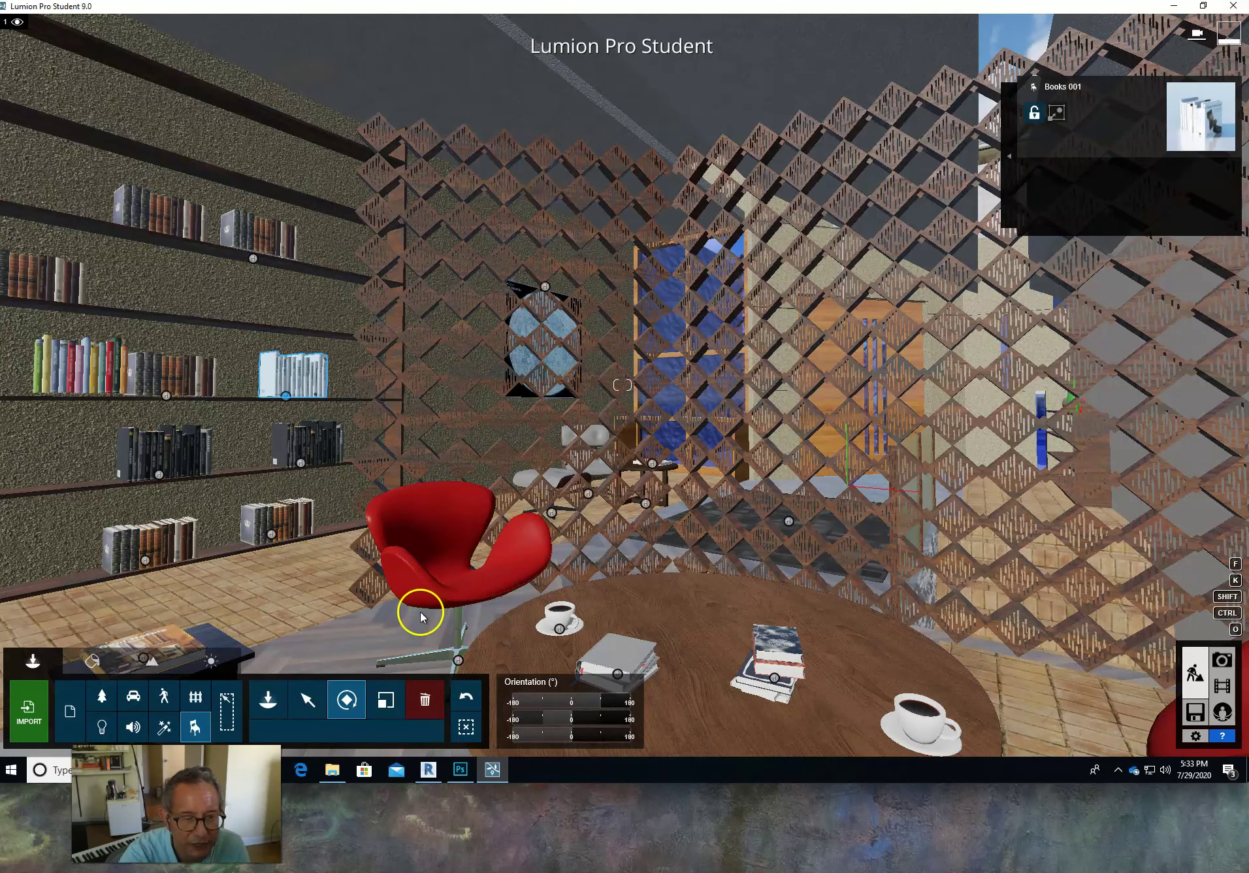
Step: Copy the white books vertically onto the shelf directly above
click(307, 701)
click(324, 731)
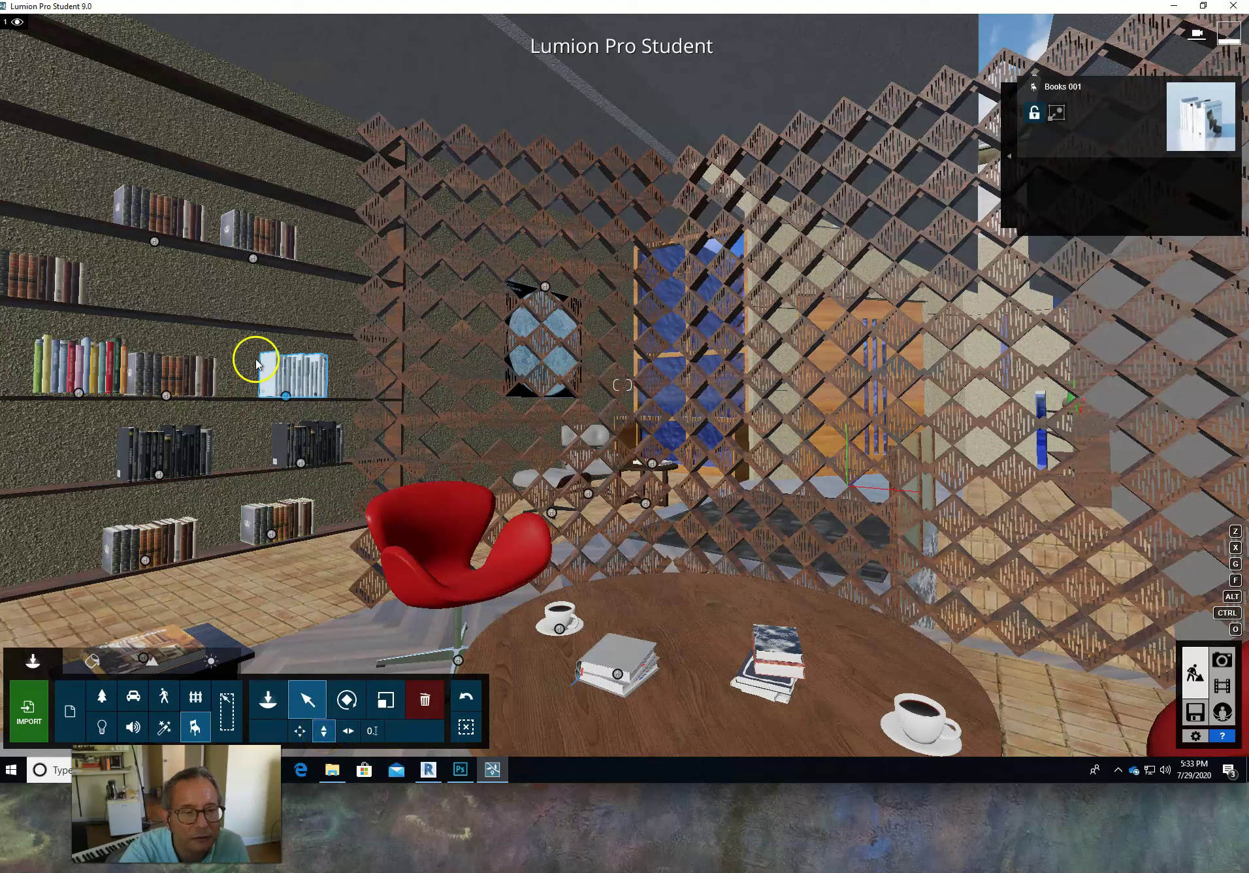
drag(288, 392, 286, 401)
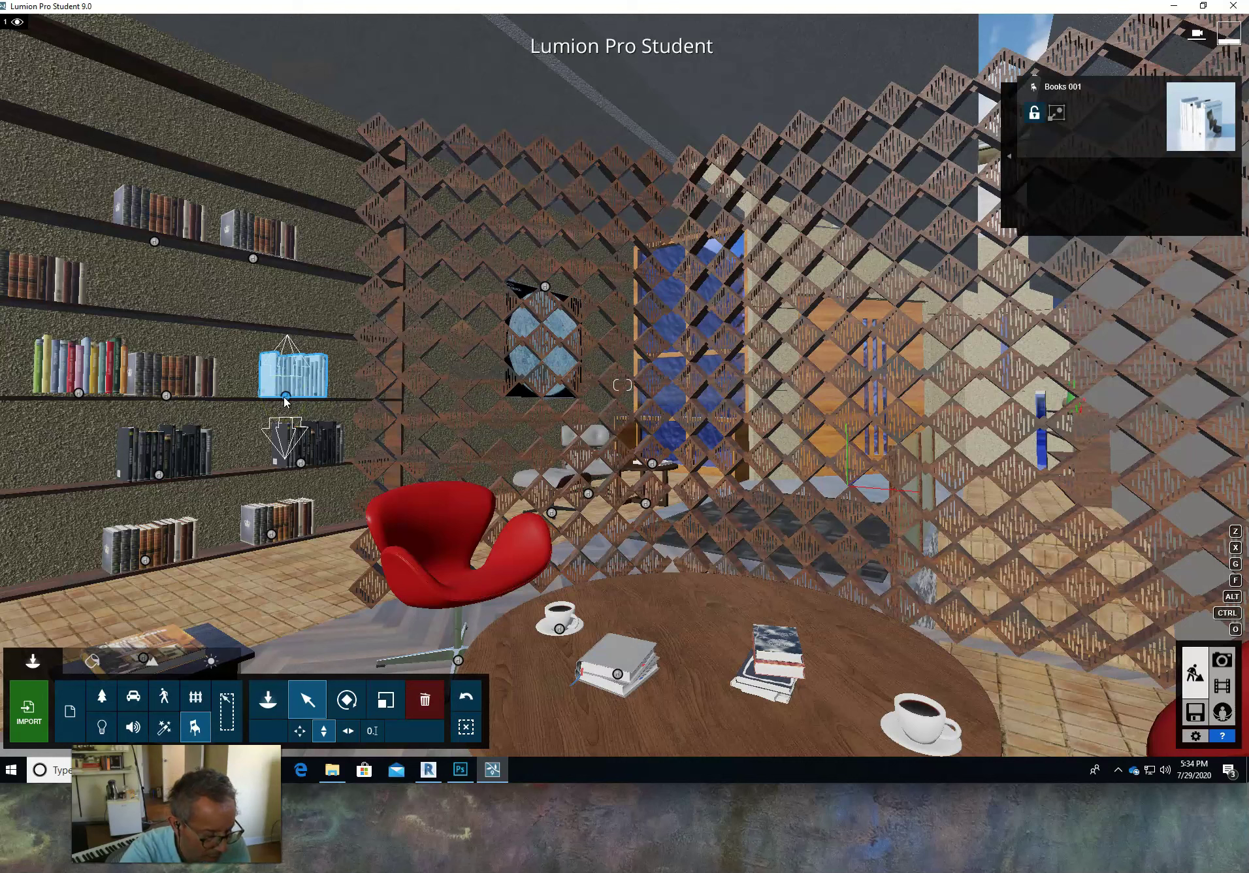
drag(285, 401, 289, 341)
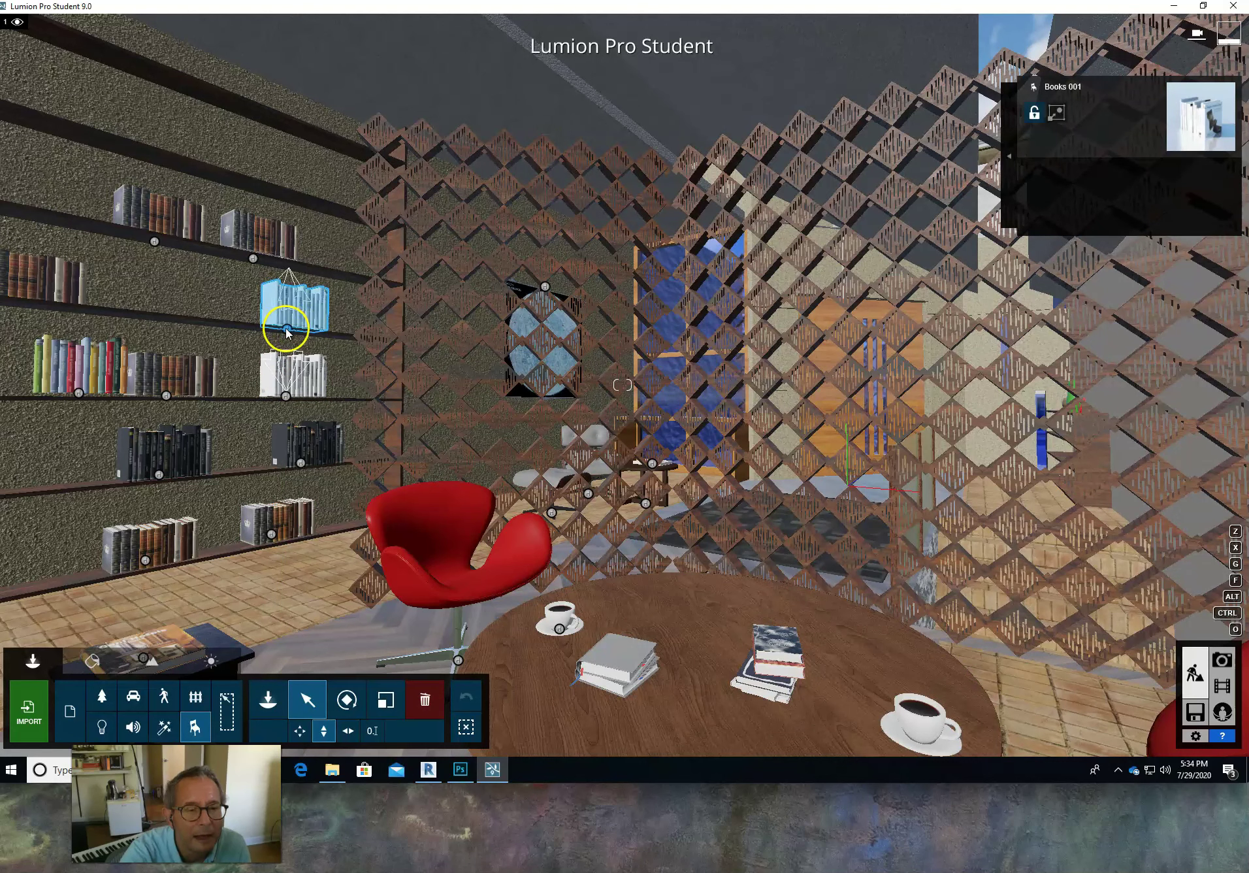
Step: Move the copied white books horizontally along their shelf until they stand near the brown books
click(348, 731)
drag(287, 327, 168, 320)
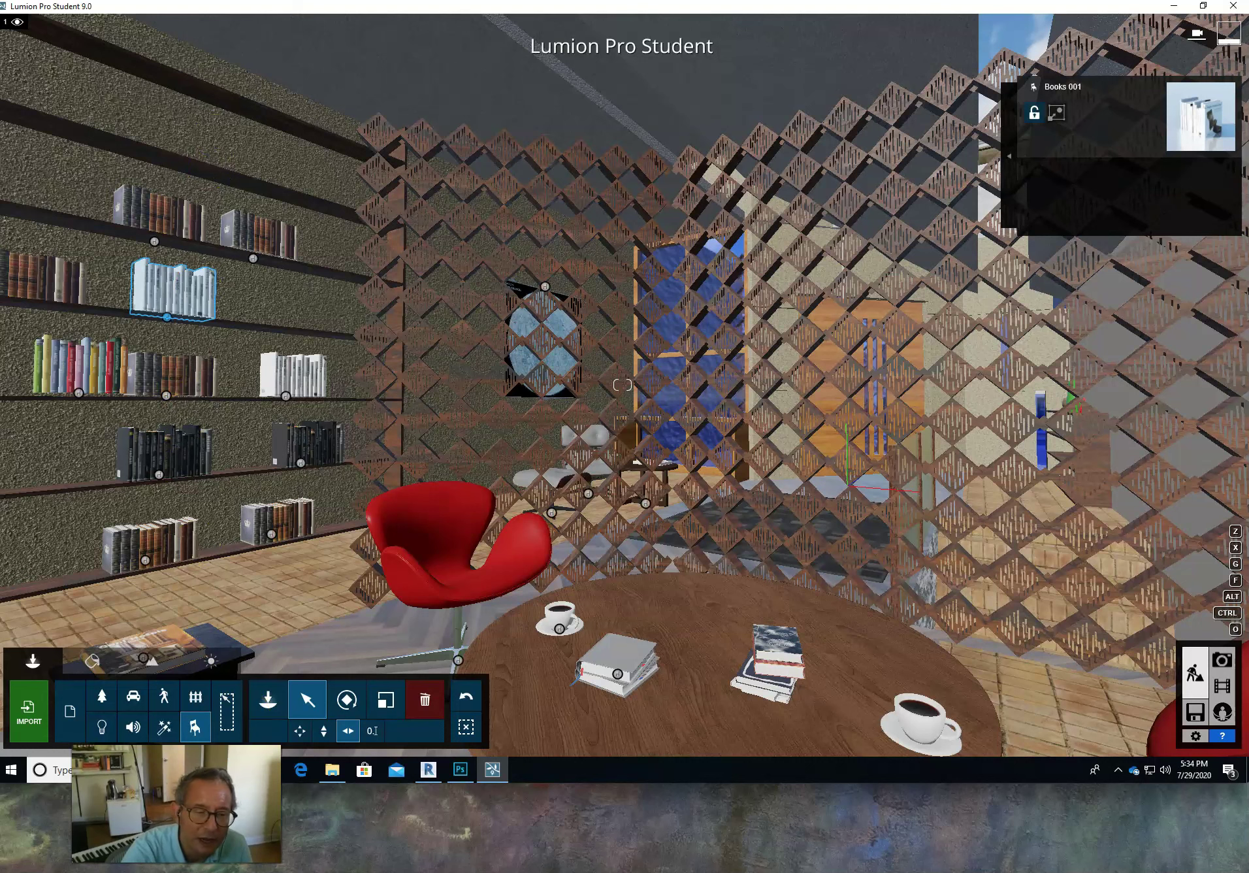
click(307, 706)
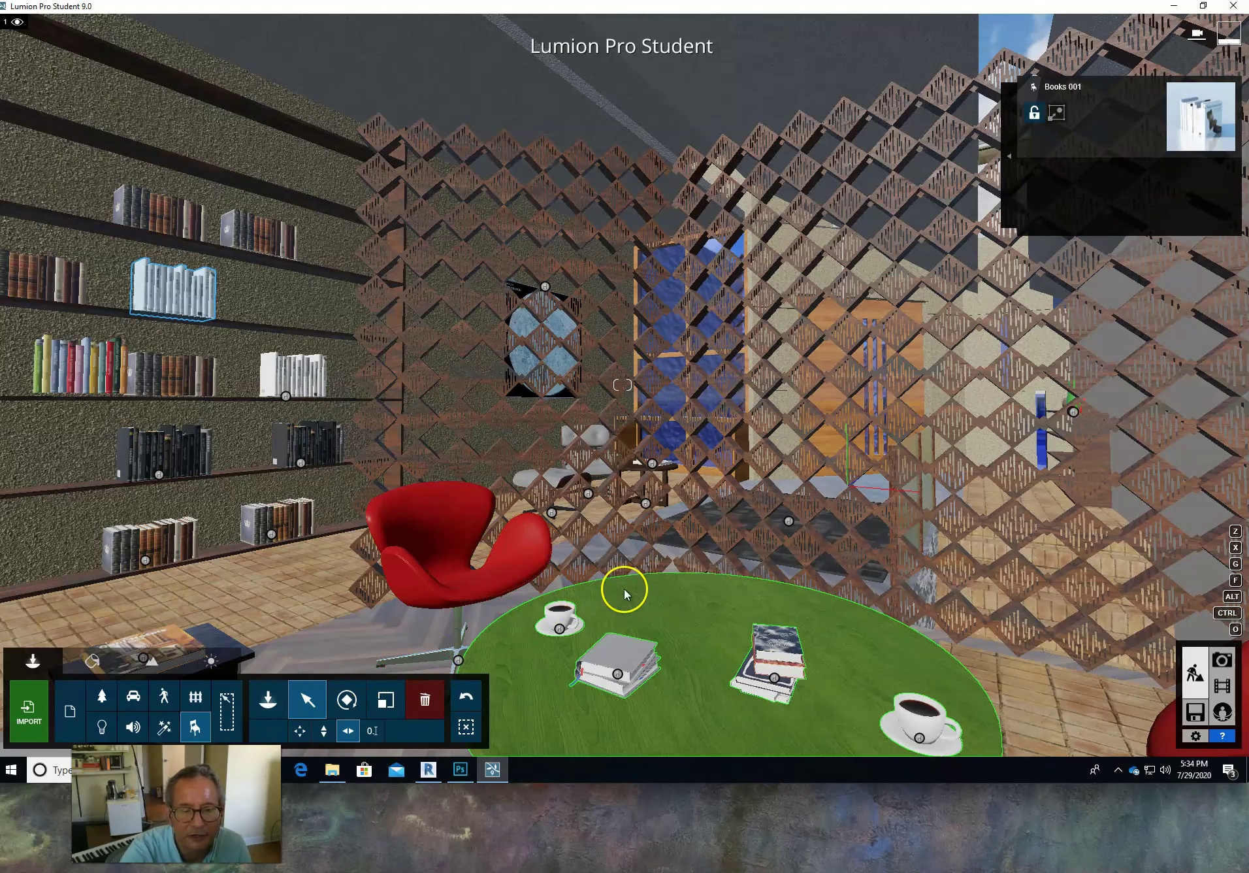
Step: Select the red tufted lounge chair on the rug and change its color to a pale green
right_drag(527, 585, 528, 585)
scroll(445, 622, down, 5)
scroll(445, 622, up, 5)
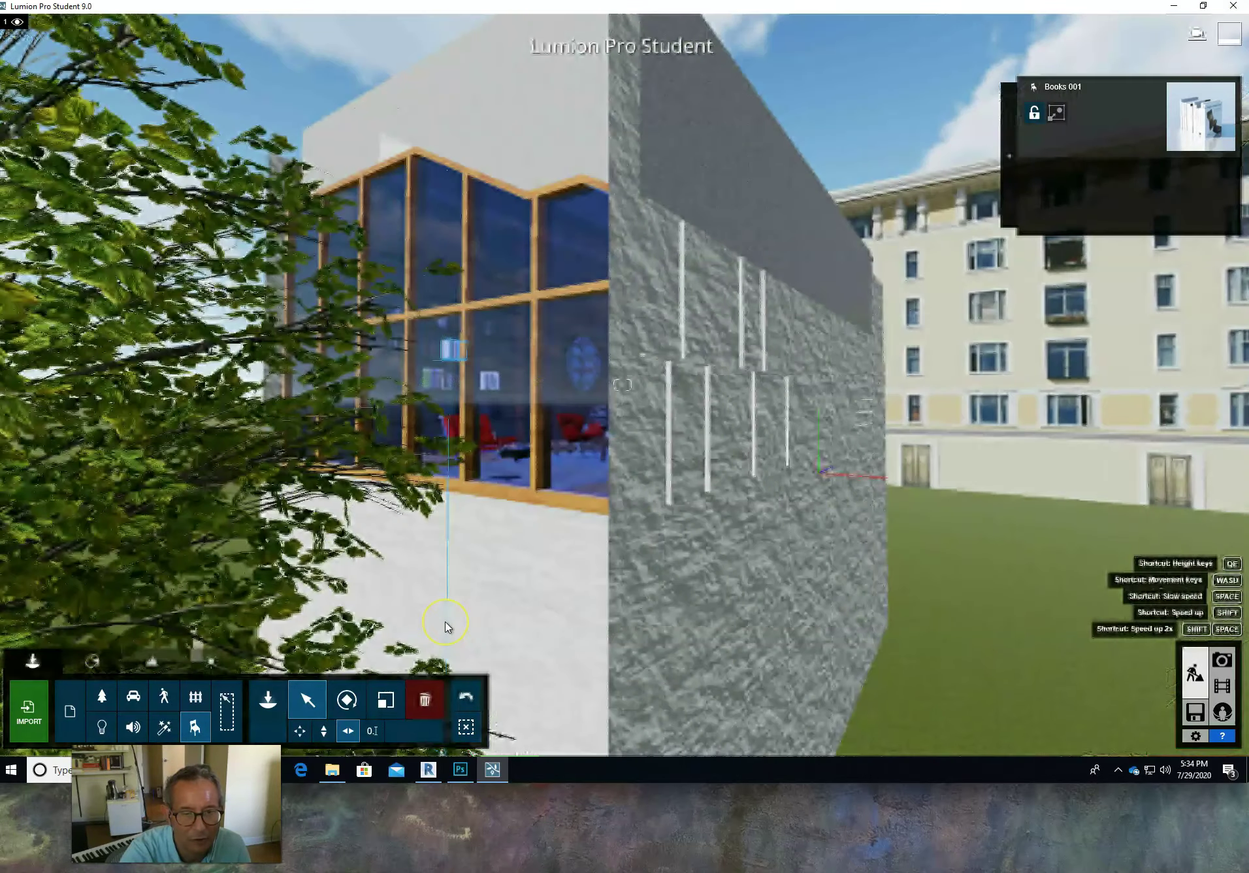
scroll(445, 622, down, 1)
scroll(445, 622, down, 1)
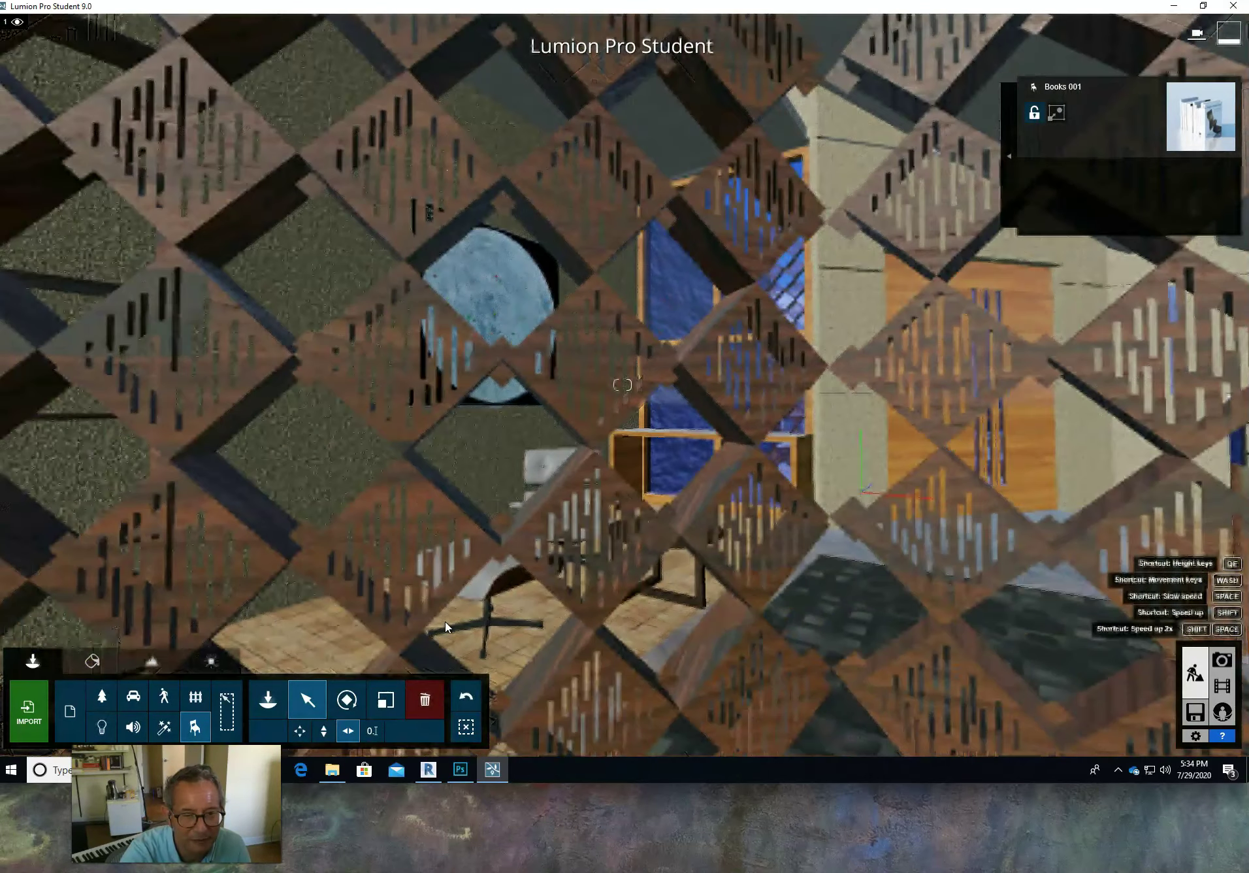
scroll(445, 626, down, 1)
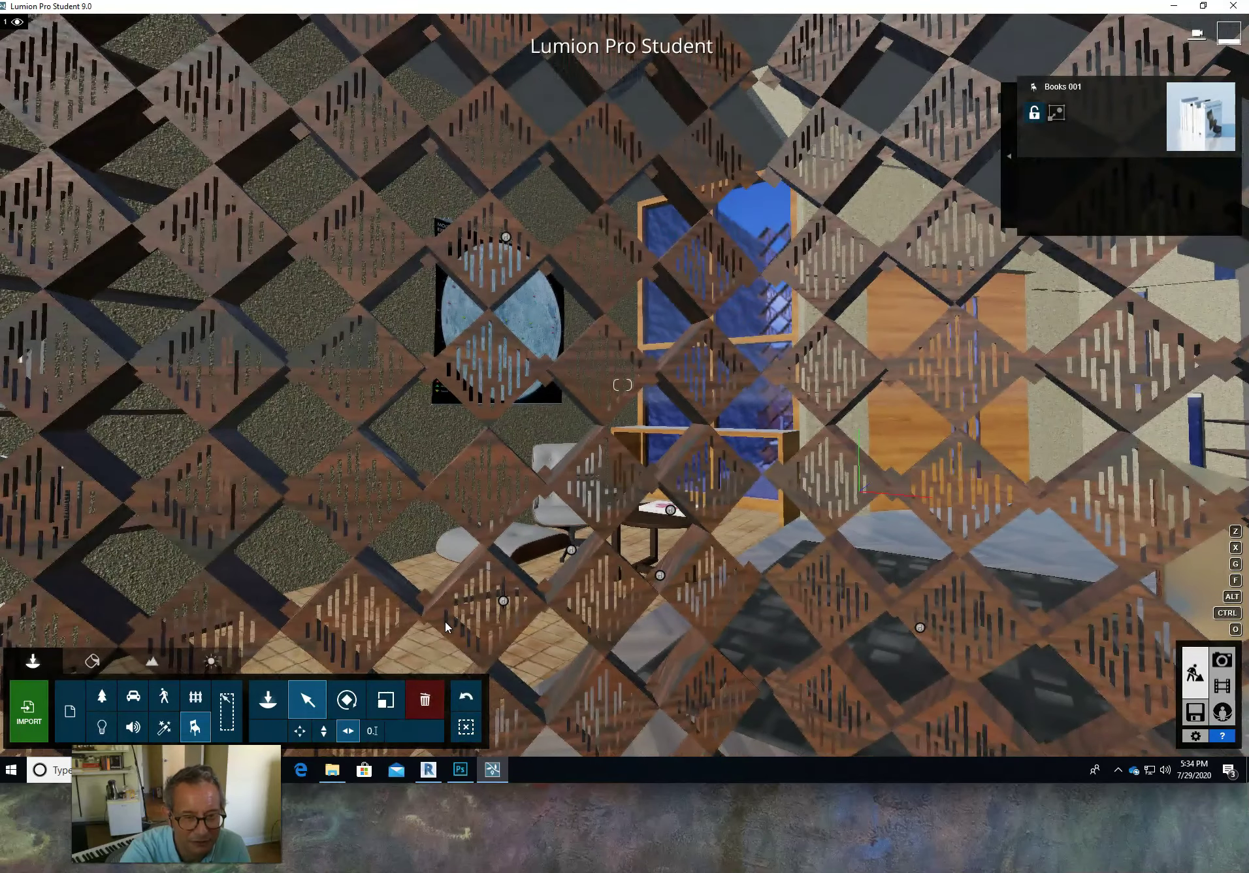
scroll(445, 626, down, 1)
scroll(446, 627, down, 4)
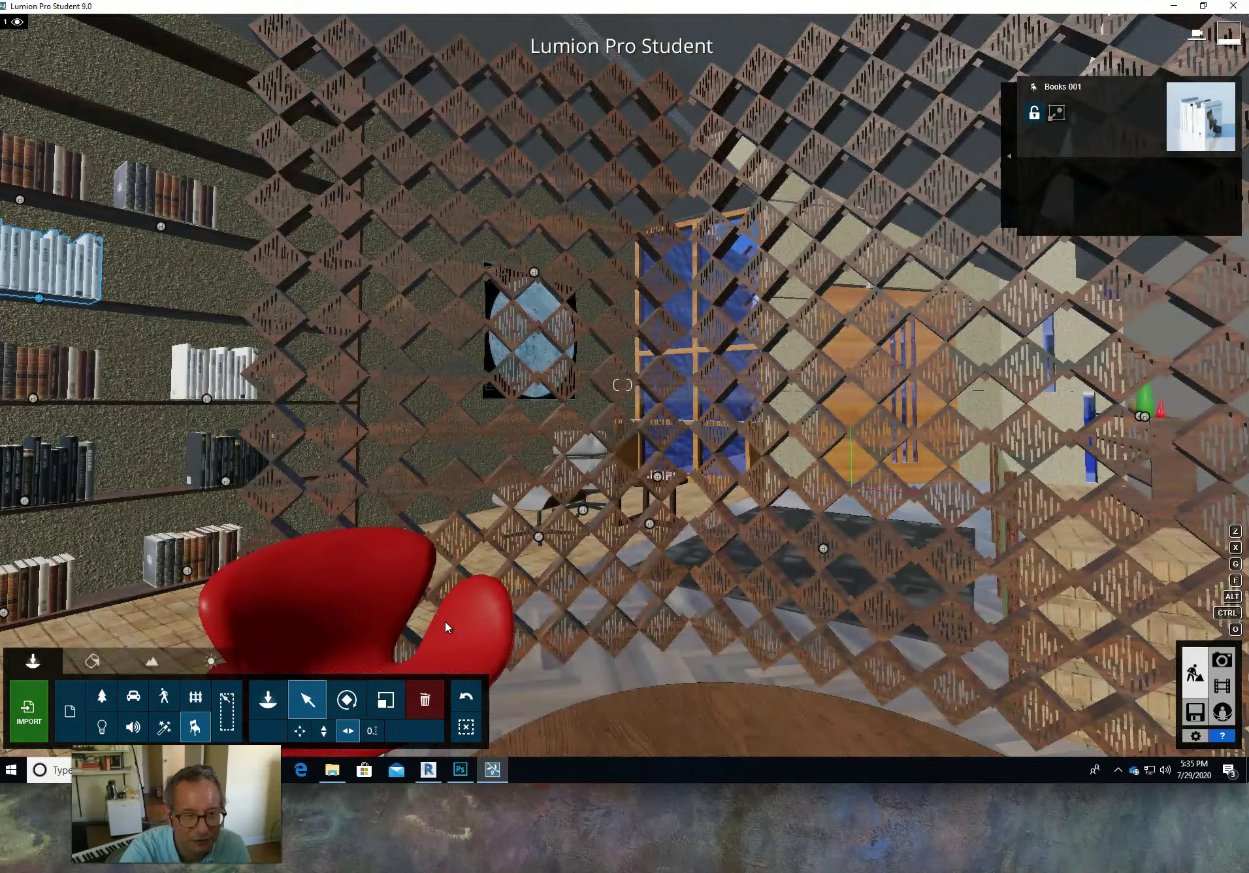
scroll(446, 627, down, 6)
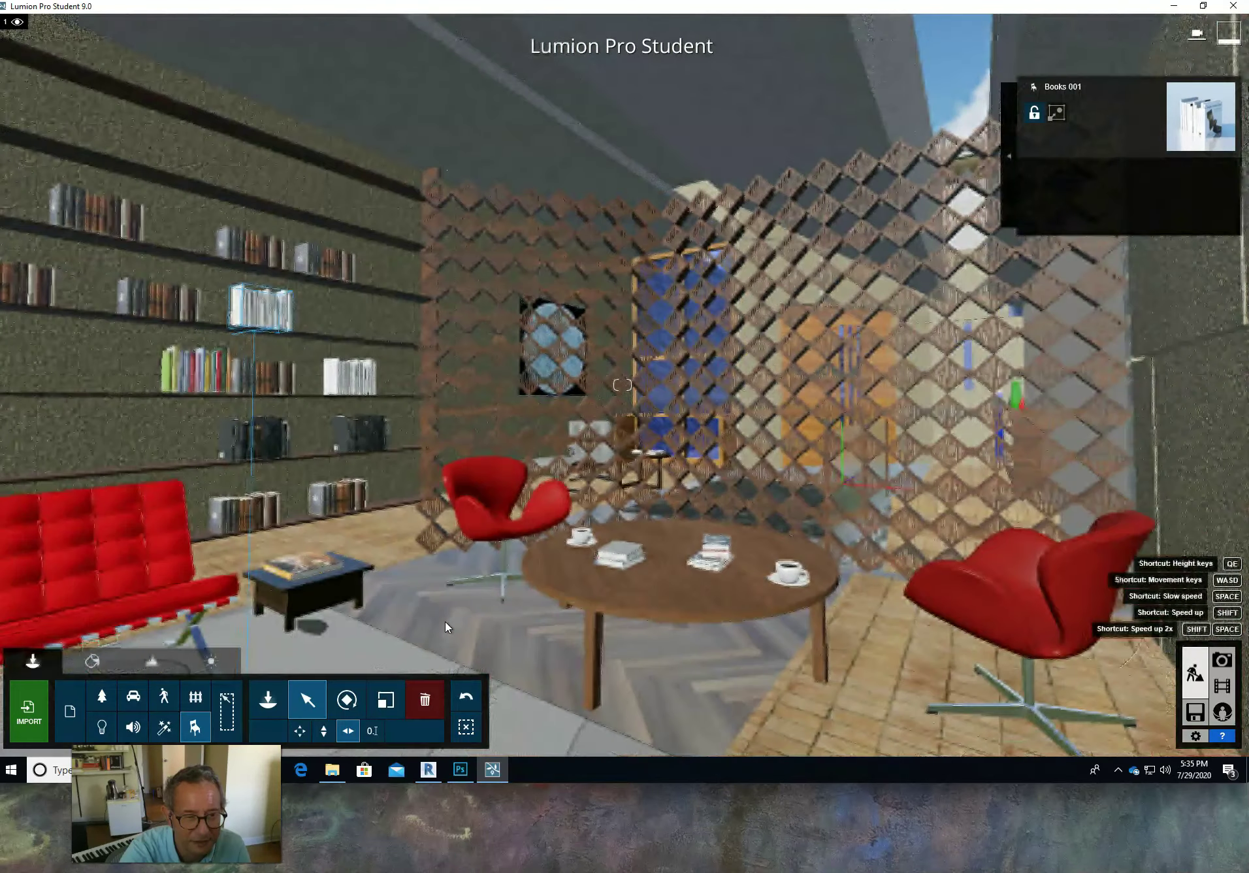
scroll(447, 627, down, 3)
scroll(446, 628, up, 2)
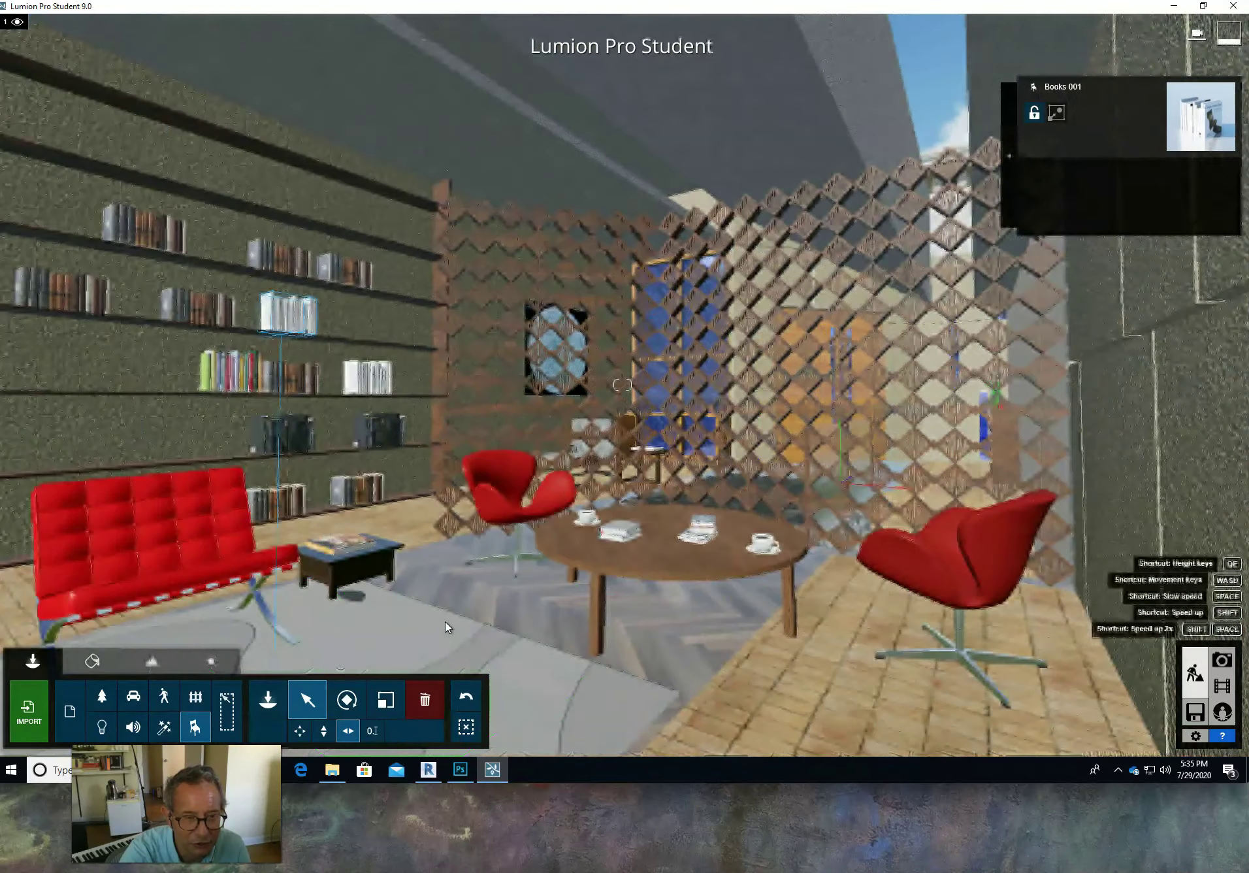
scroll(446, 628, up, 1)
scroll(445, 622, down, 3)
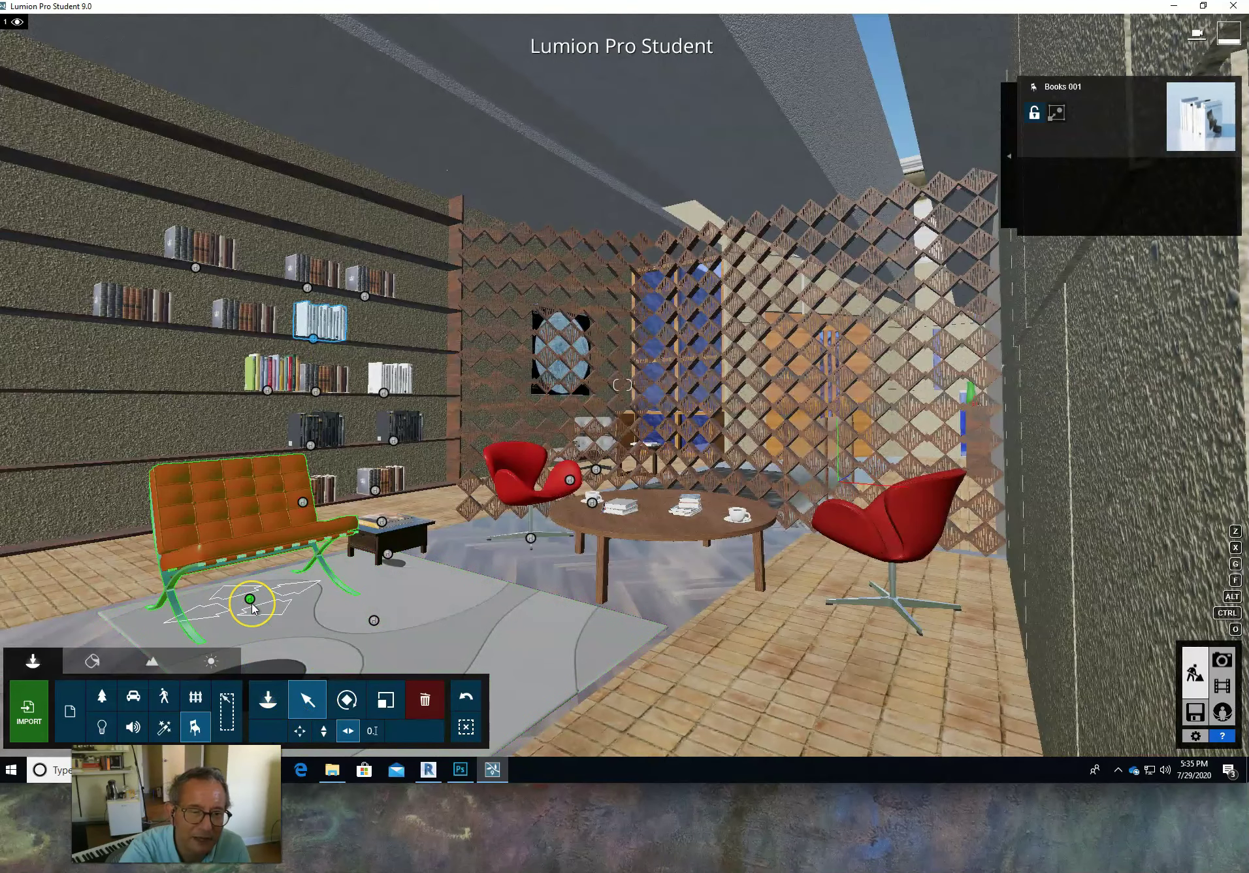
click(307, 703)
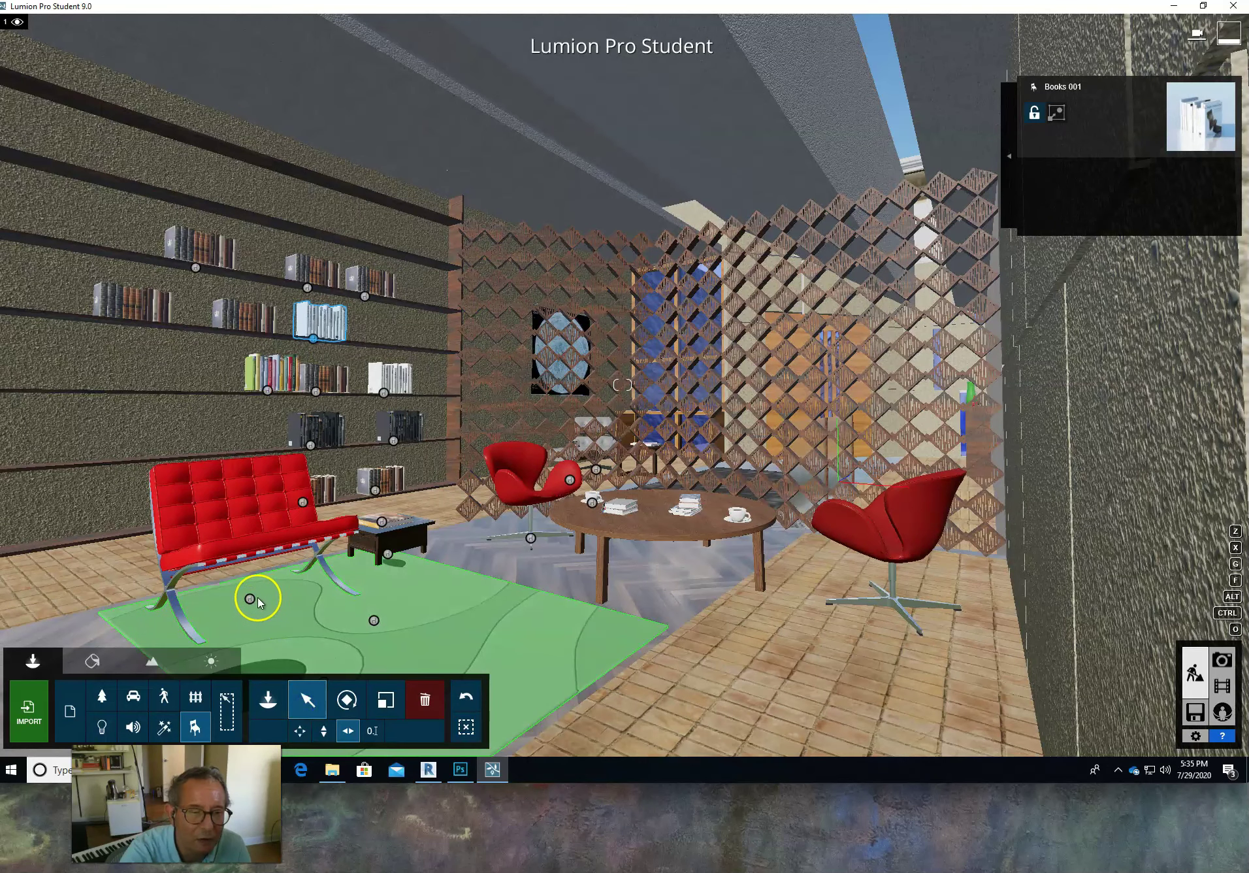
click(251, 599)
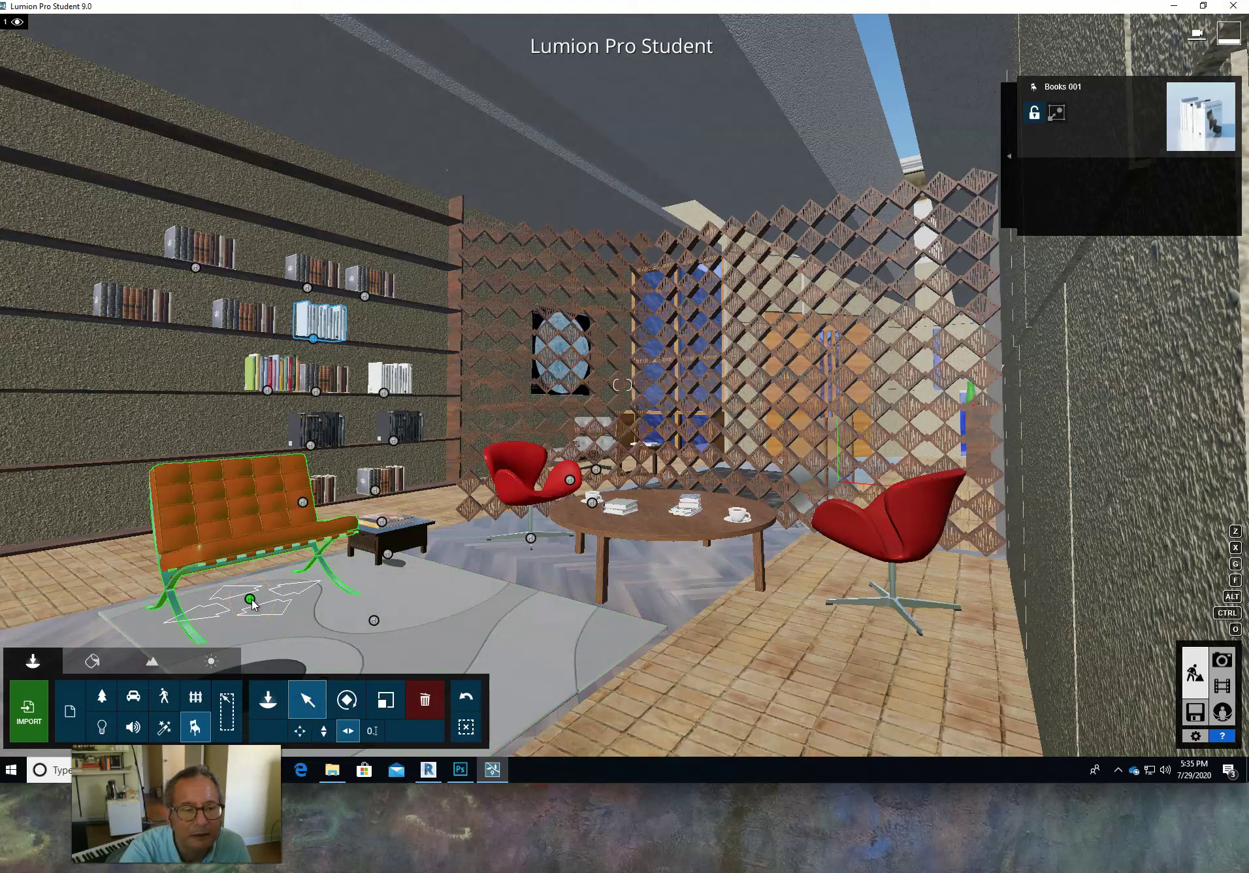
click(251, 599)
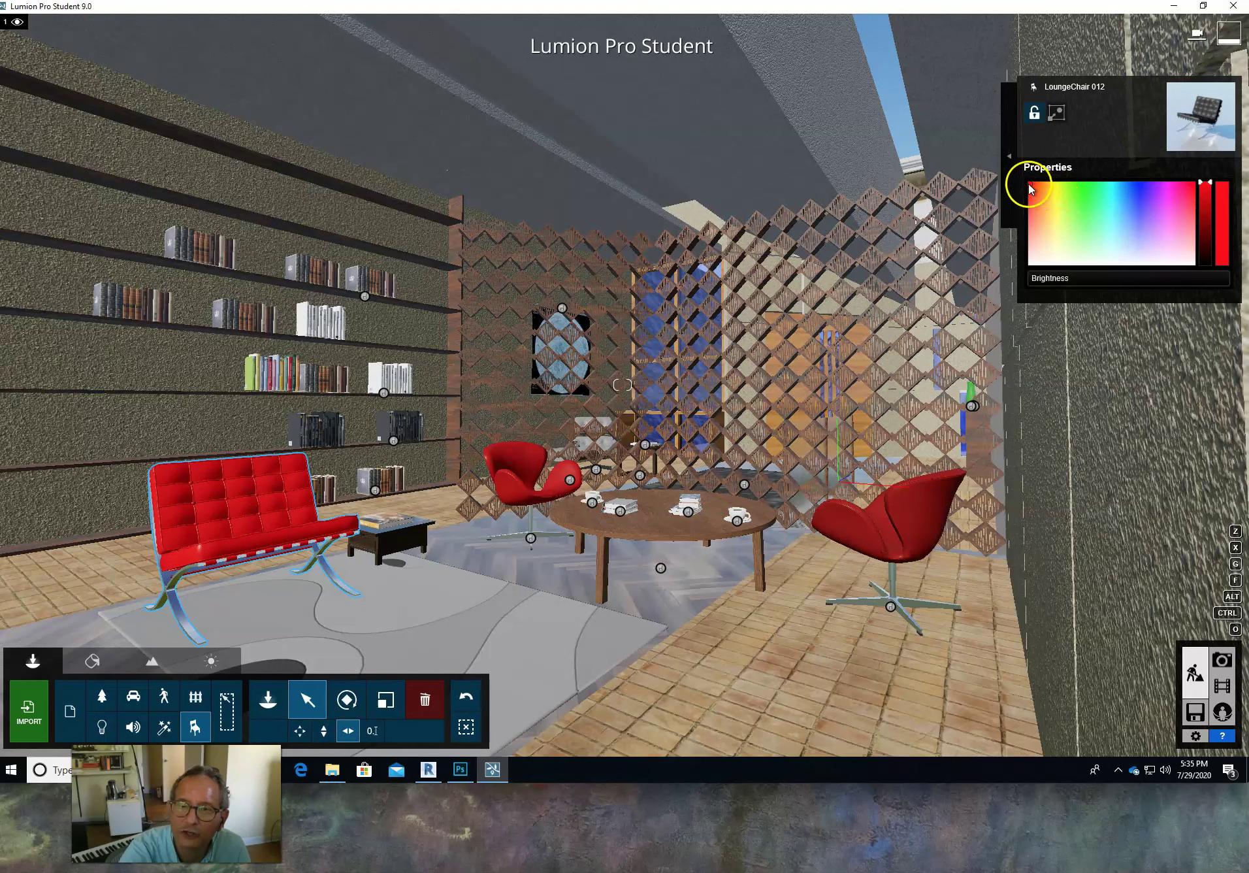
mouse_move(1031, 188)
mouse_down()
mouse_move(1033, 269)
mouse_move(1042, 256)
mouse_up()
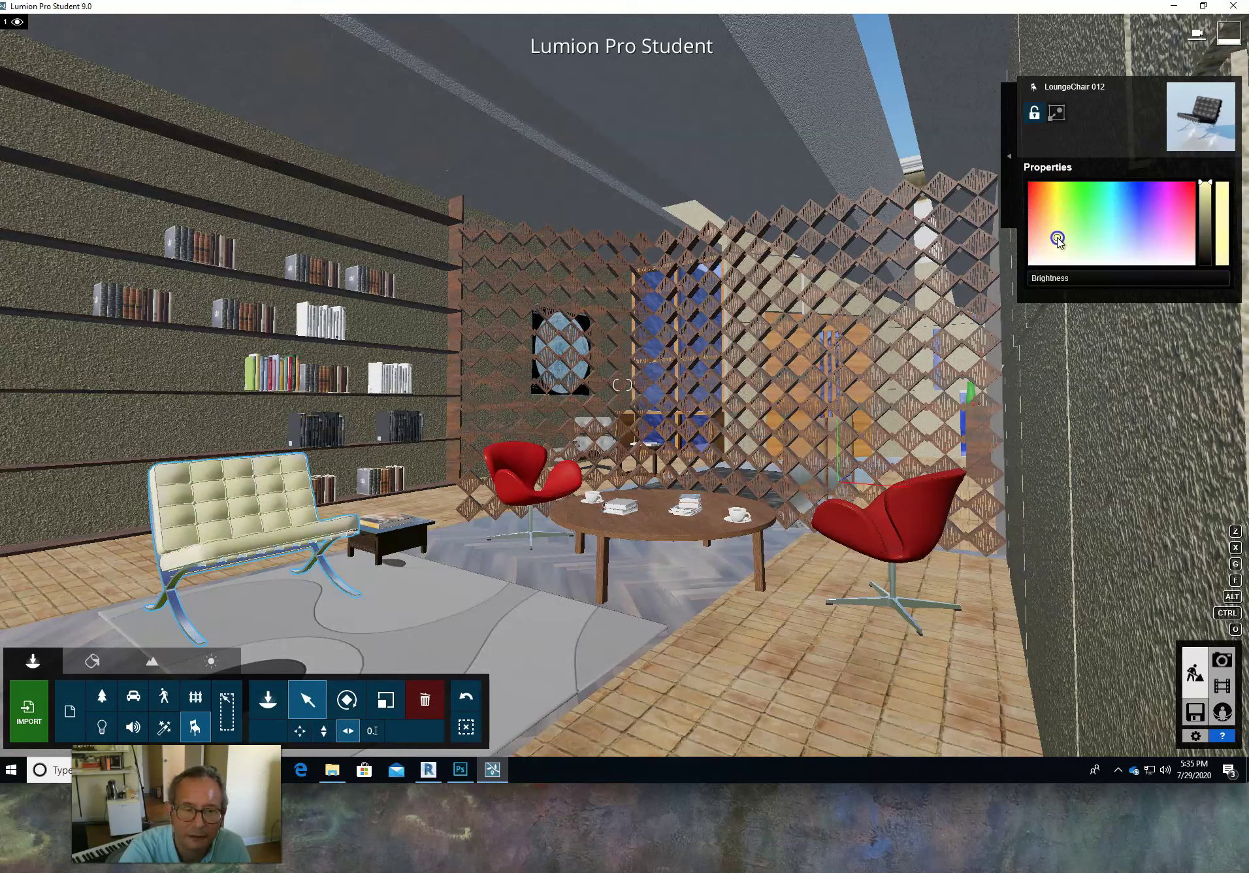
drag(1058, 238, 1059, 241)
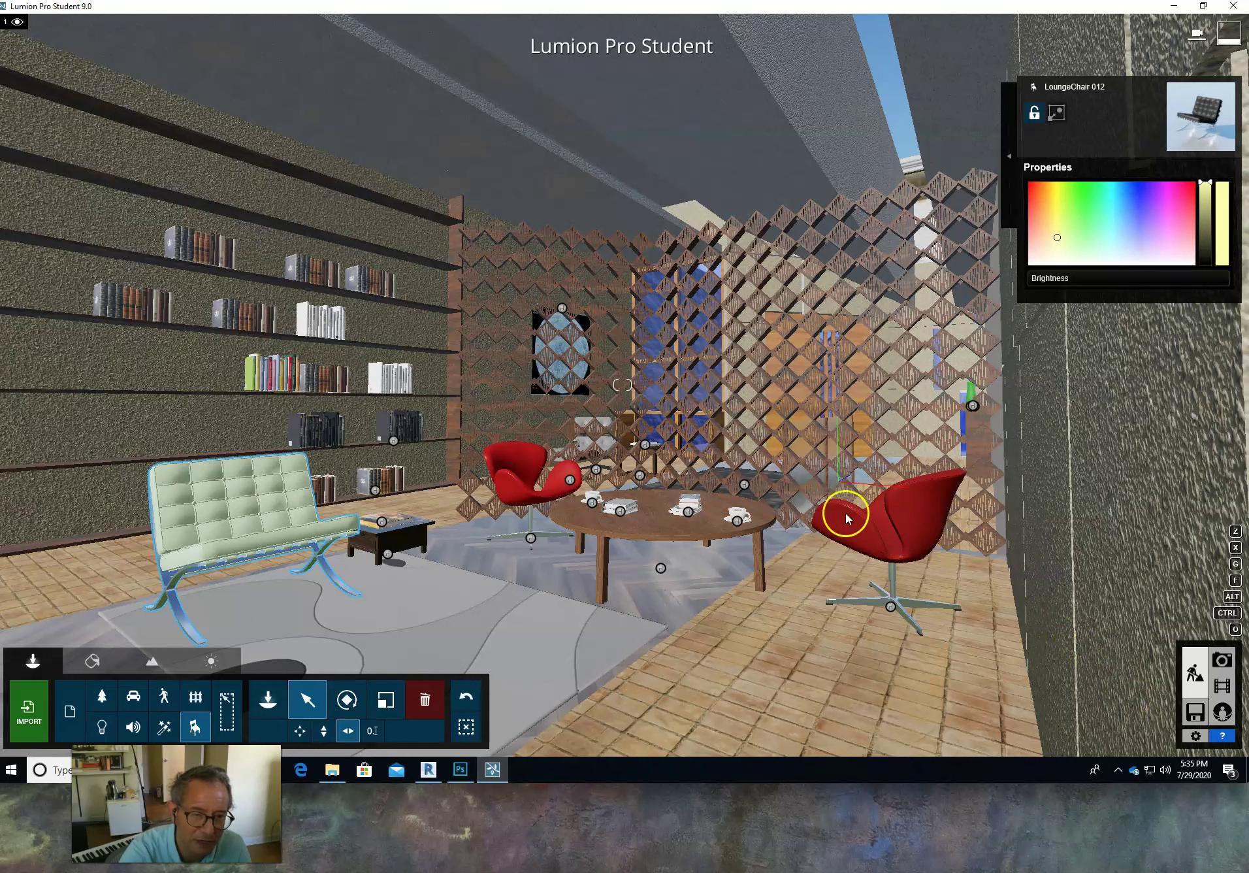
click(255, 702)
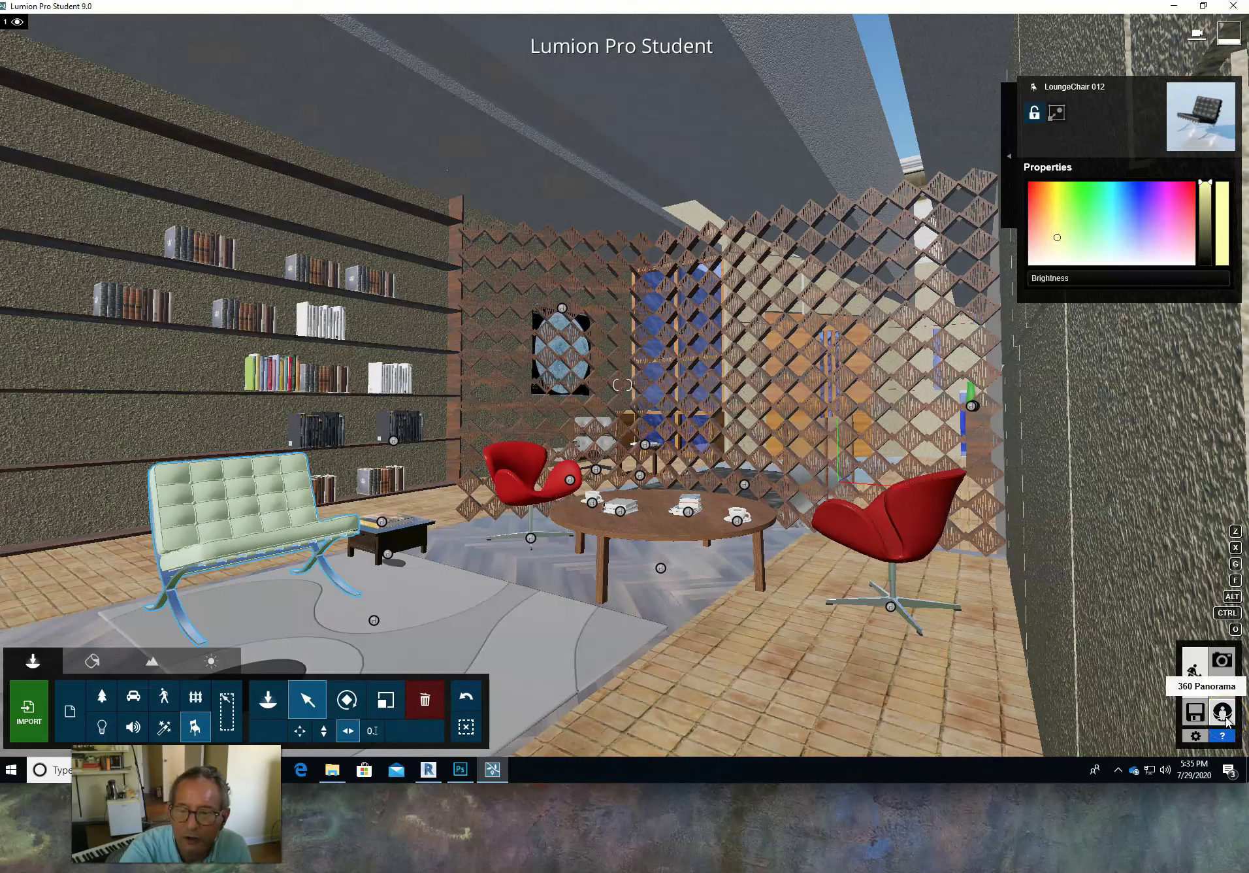
Step: Switch to Photo mode and open 5 - Photo to examine the building and site from above
click(1227, 660)
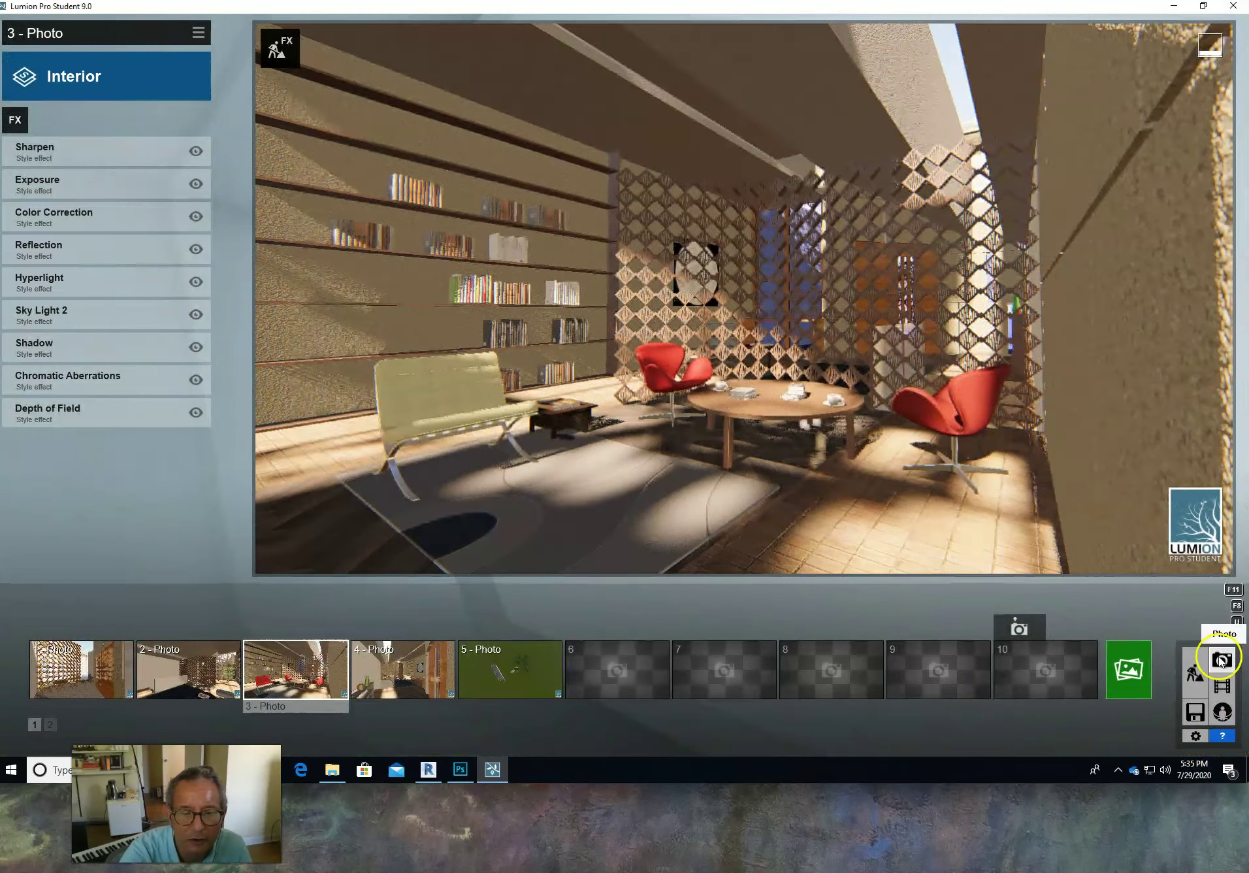
click(502, 660)
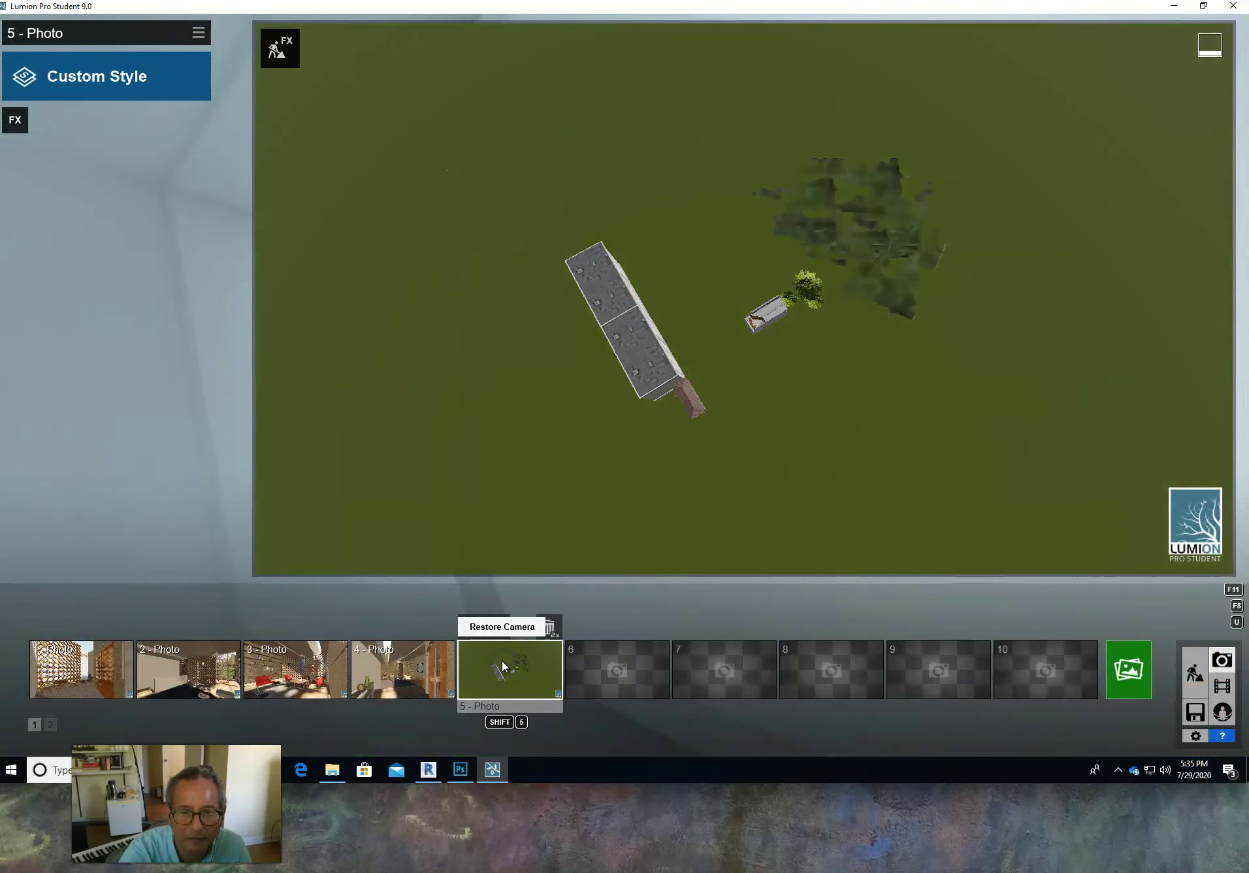
click(833, 78)
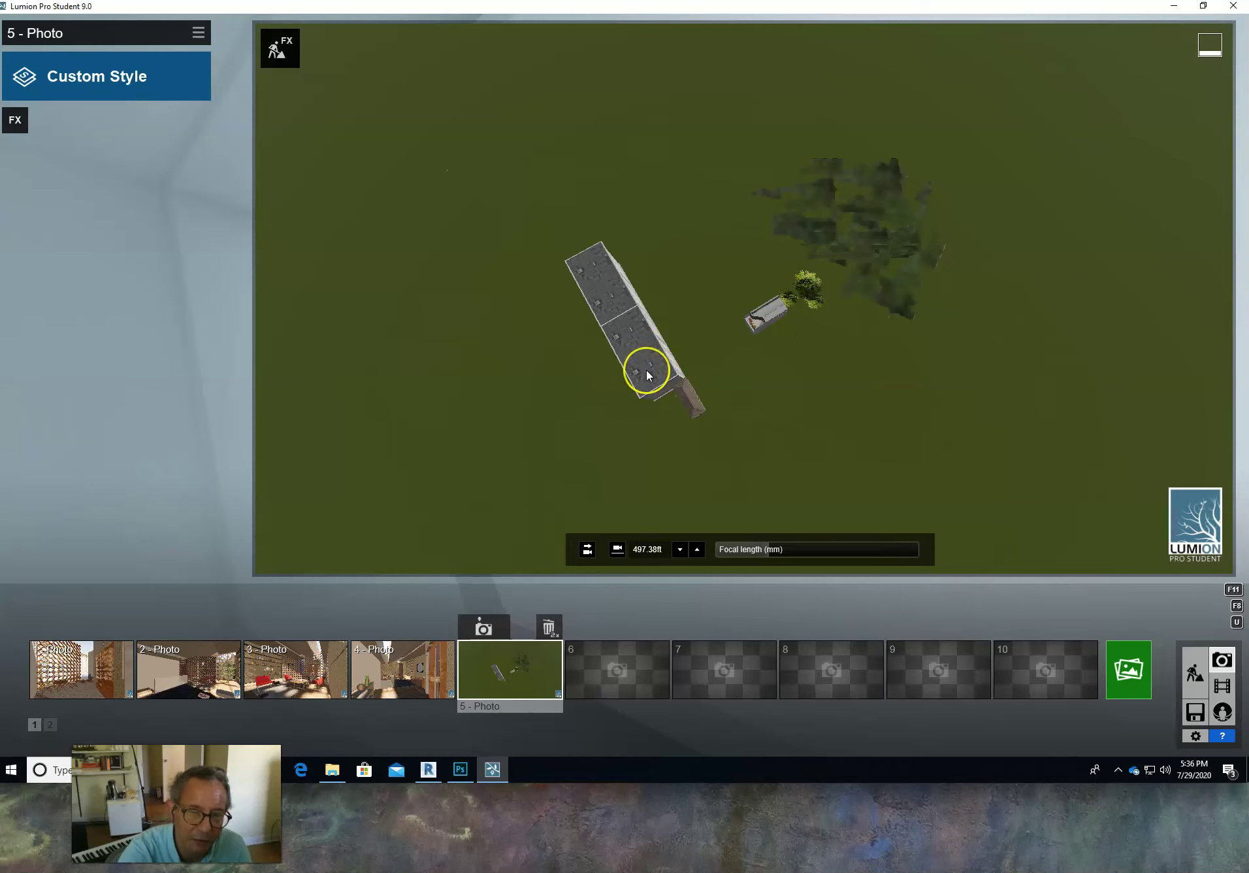
mouse_move(648, 375)
mouse_down()
mouse_move(619, 299)
mouse_move(592, 277)
mouse_up()
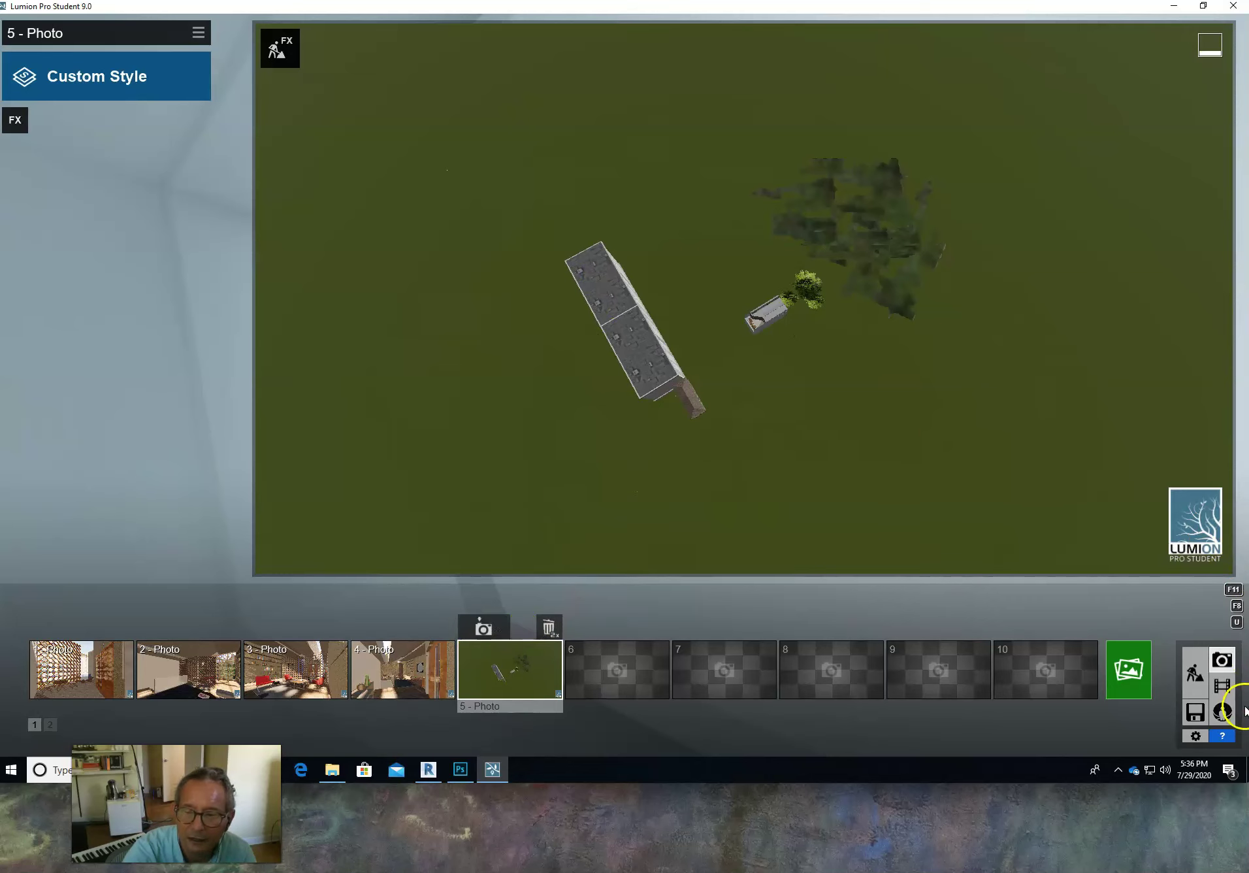
Step: Return to Build mode and plant two large green tree clusters side by side on the ground beyond the small house
click(1195, 673)
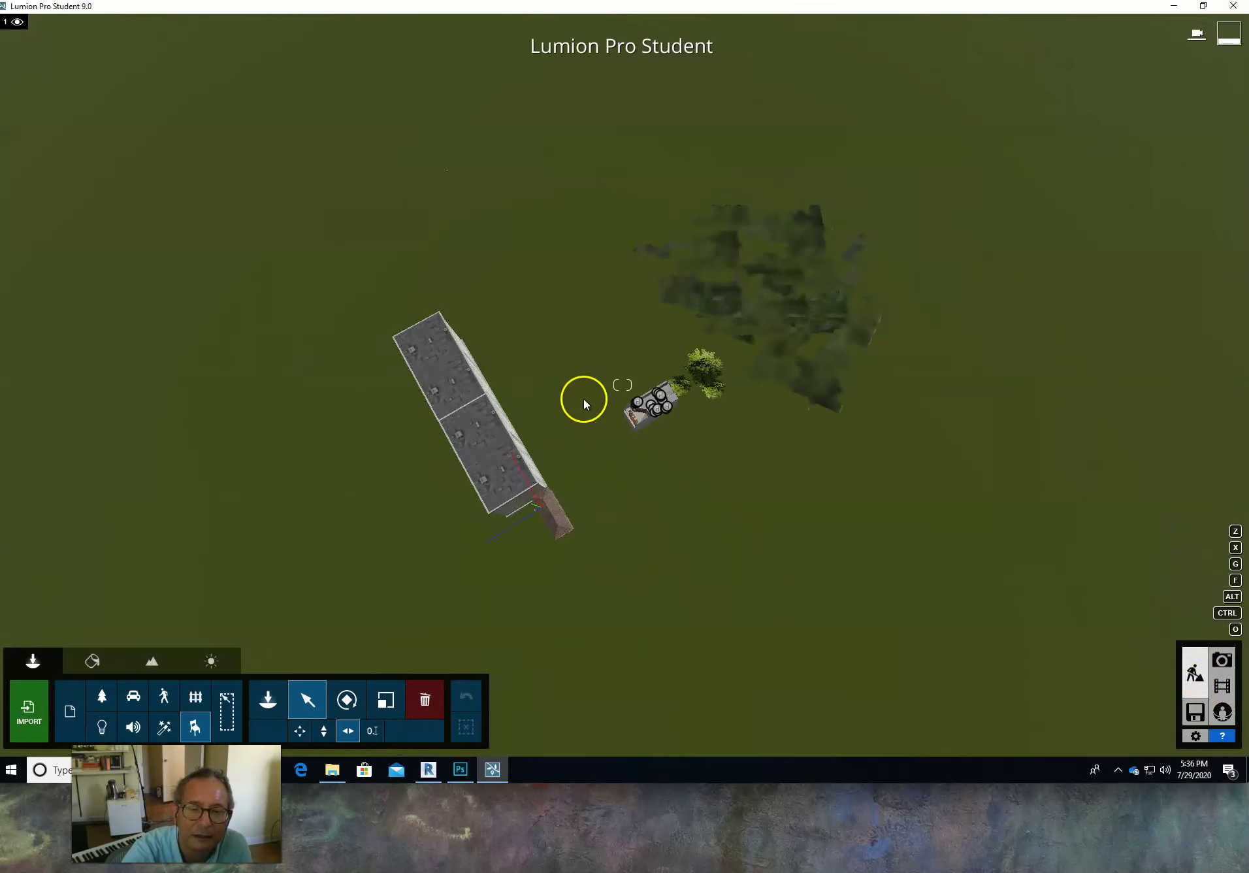
click(198, 696)
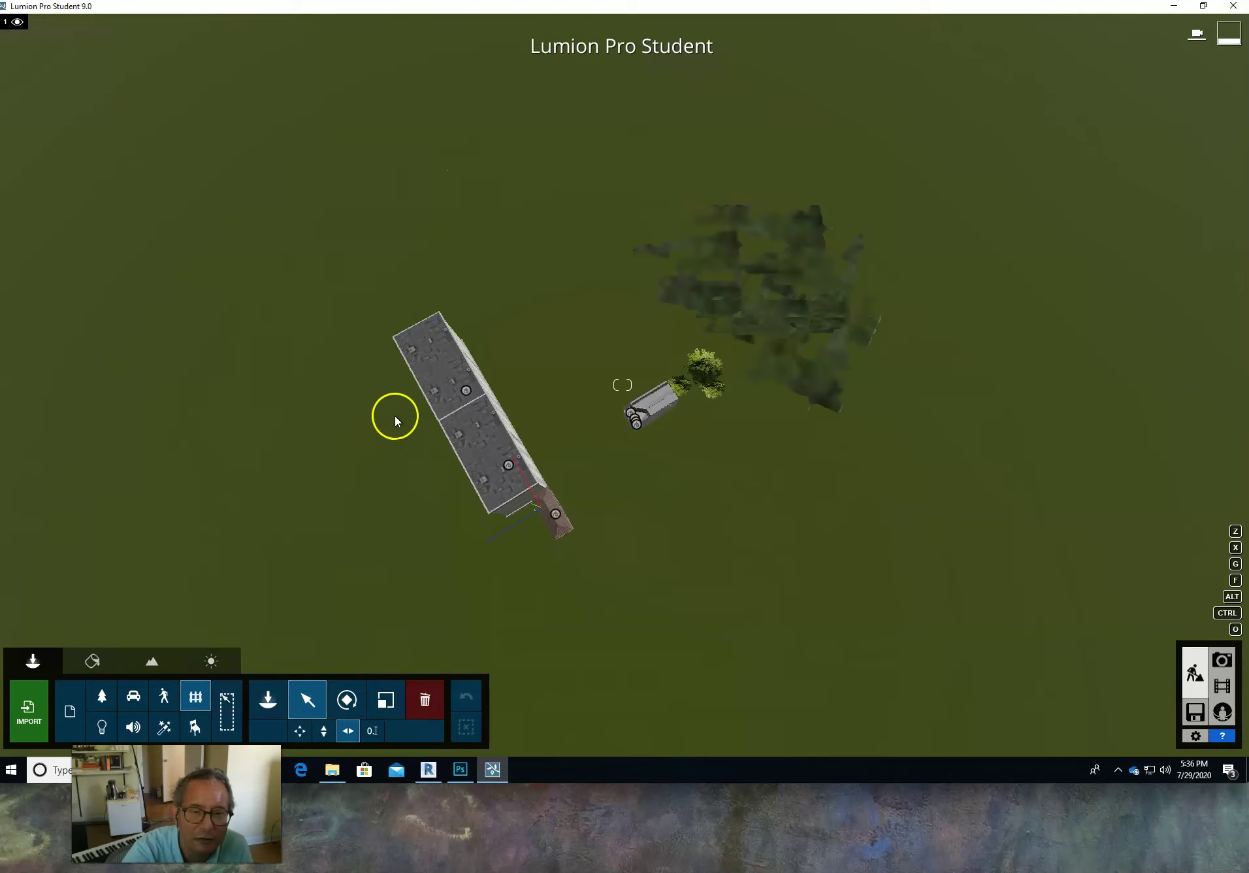
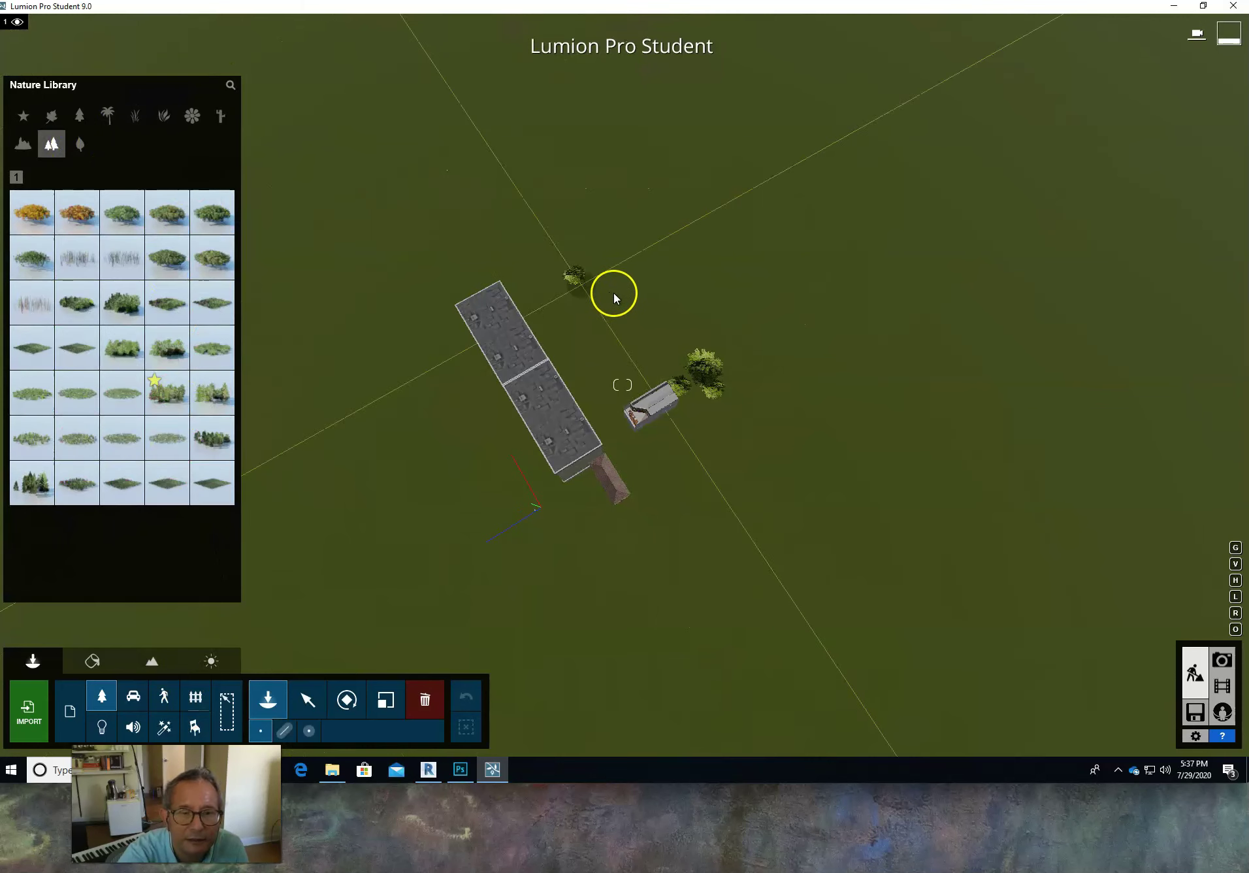
mouse_move(211, 351)
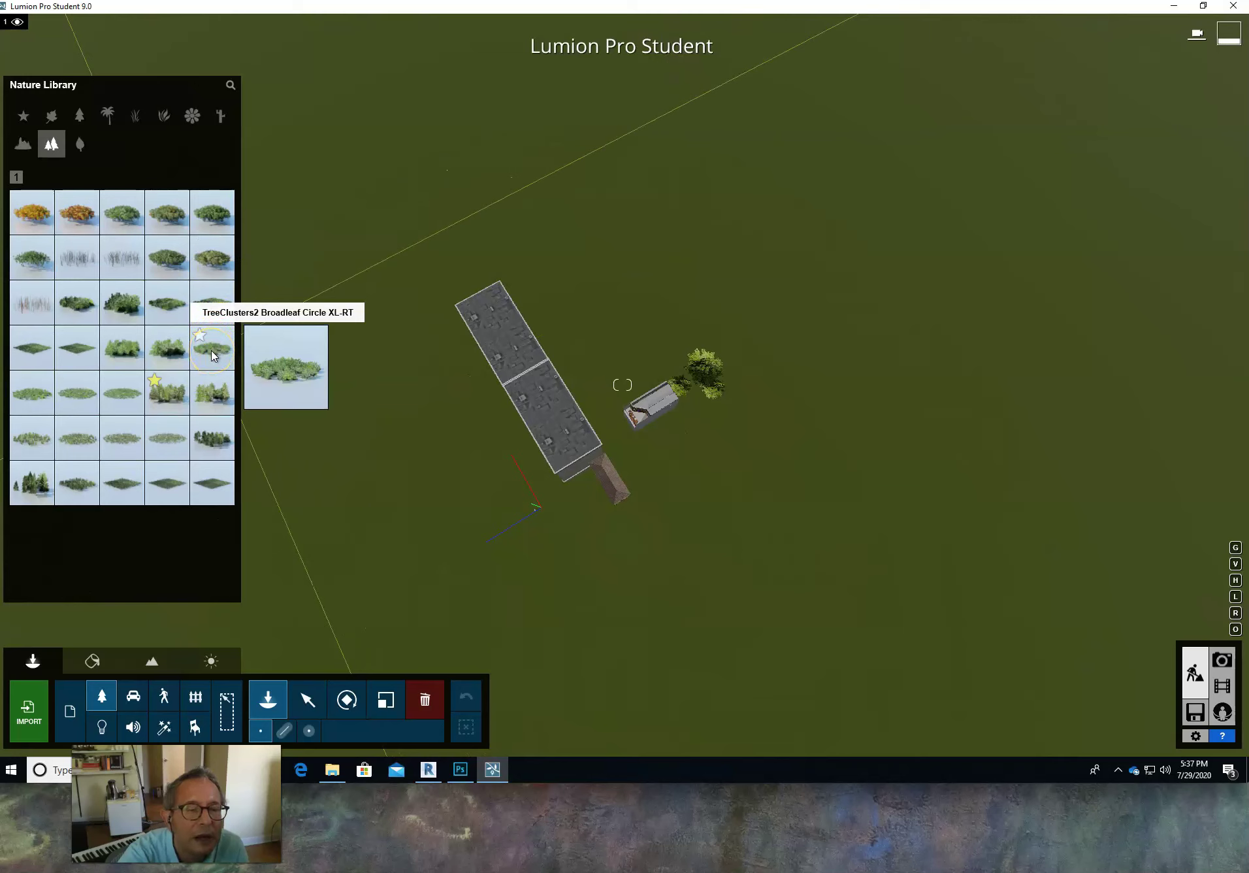
click(186, 353)
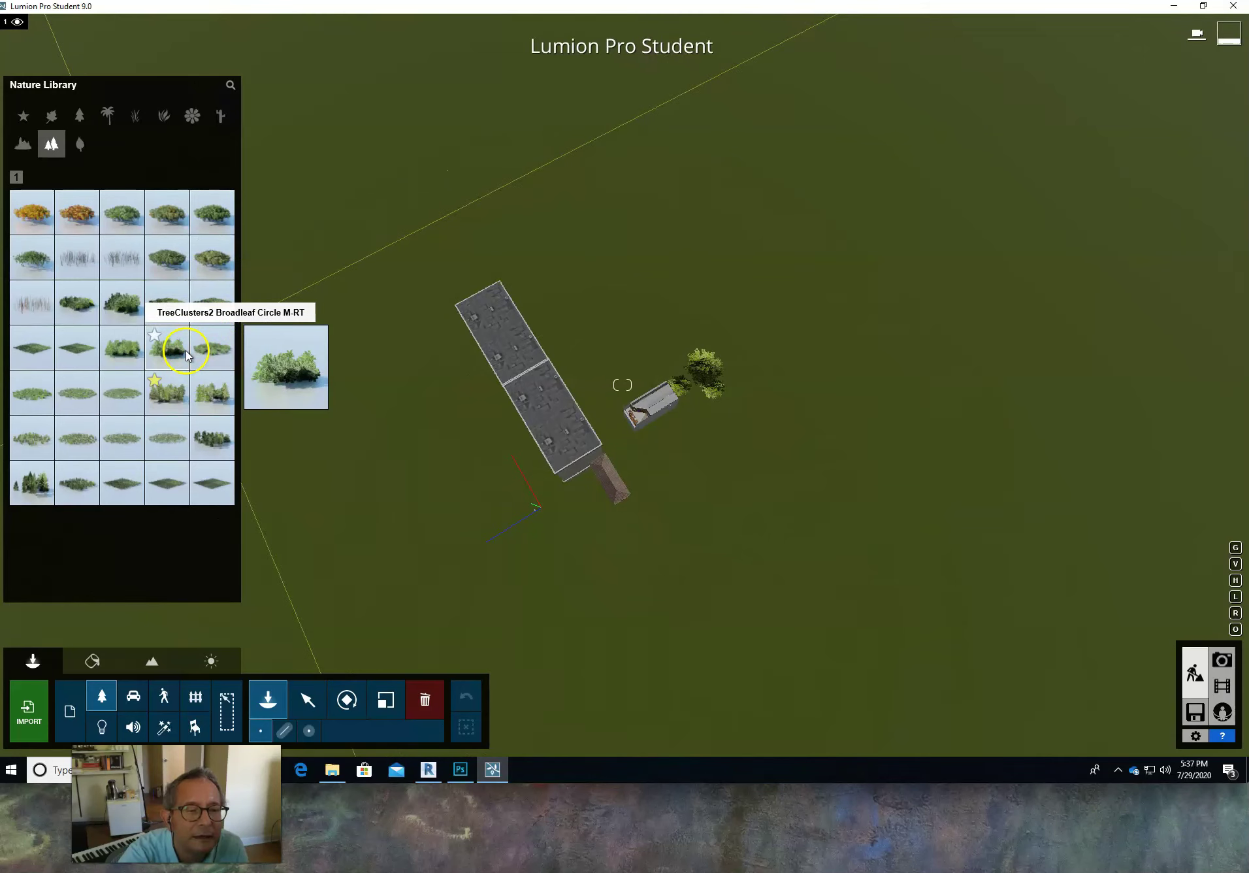
click(135, 356)
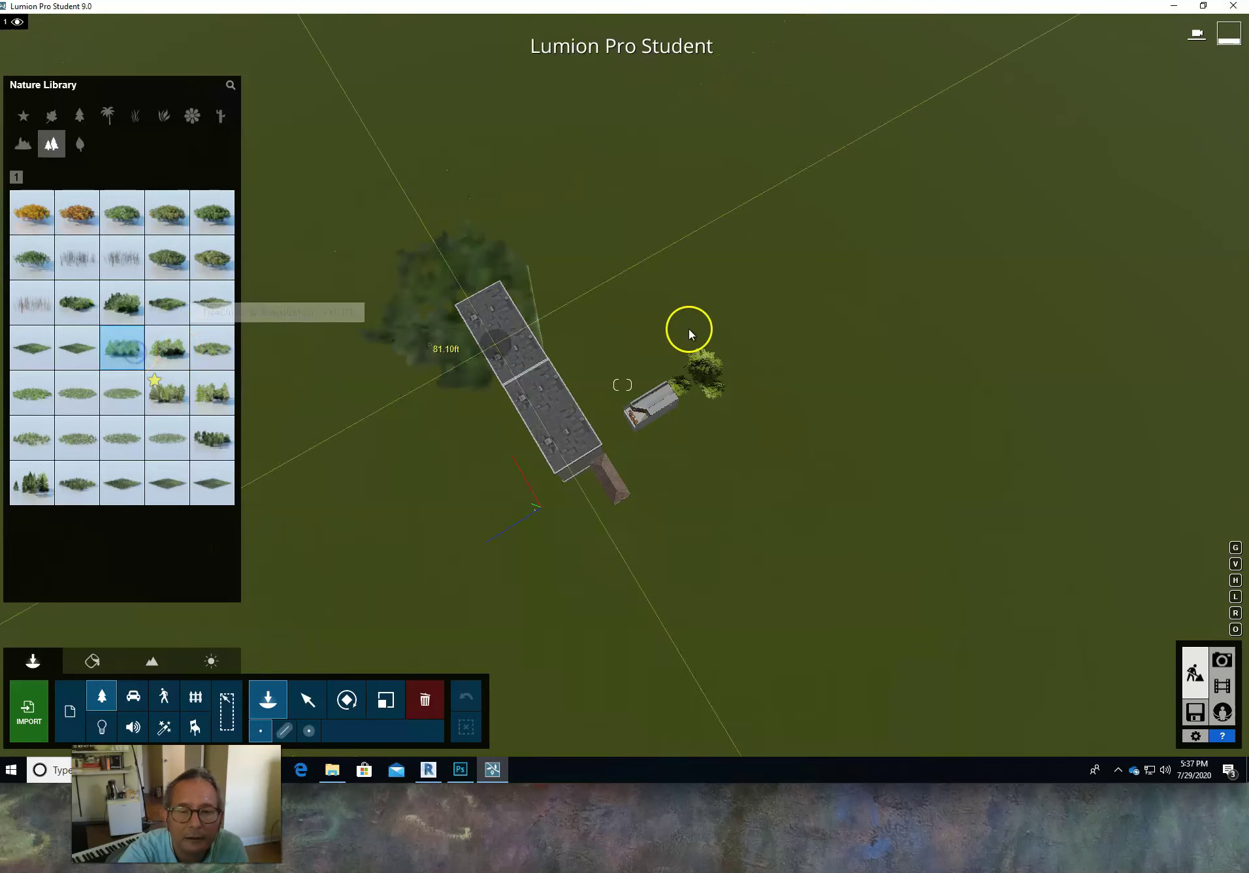
click(720, 317)
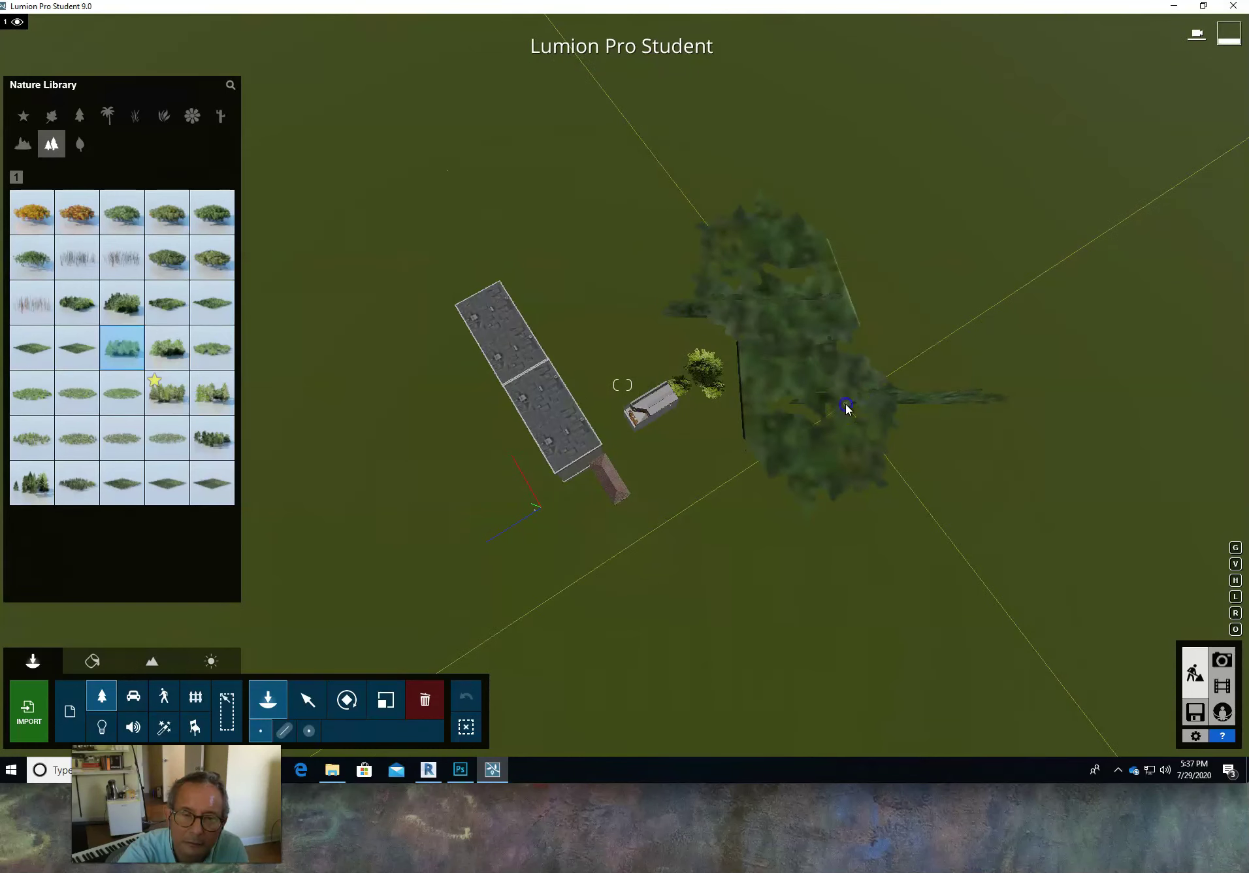
click(845, 405)
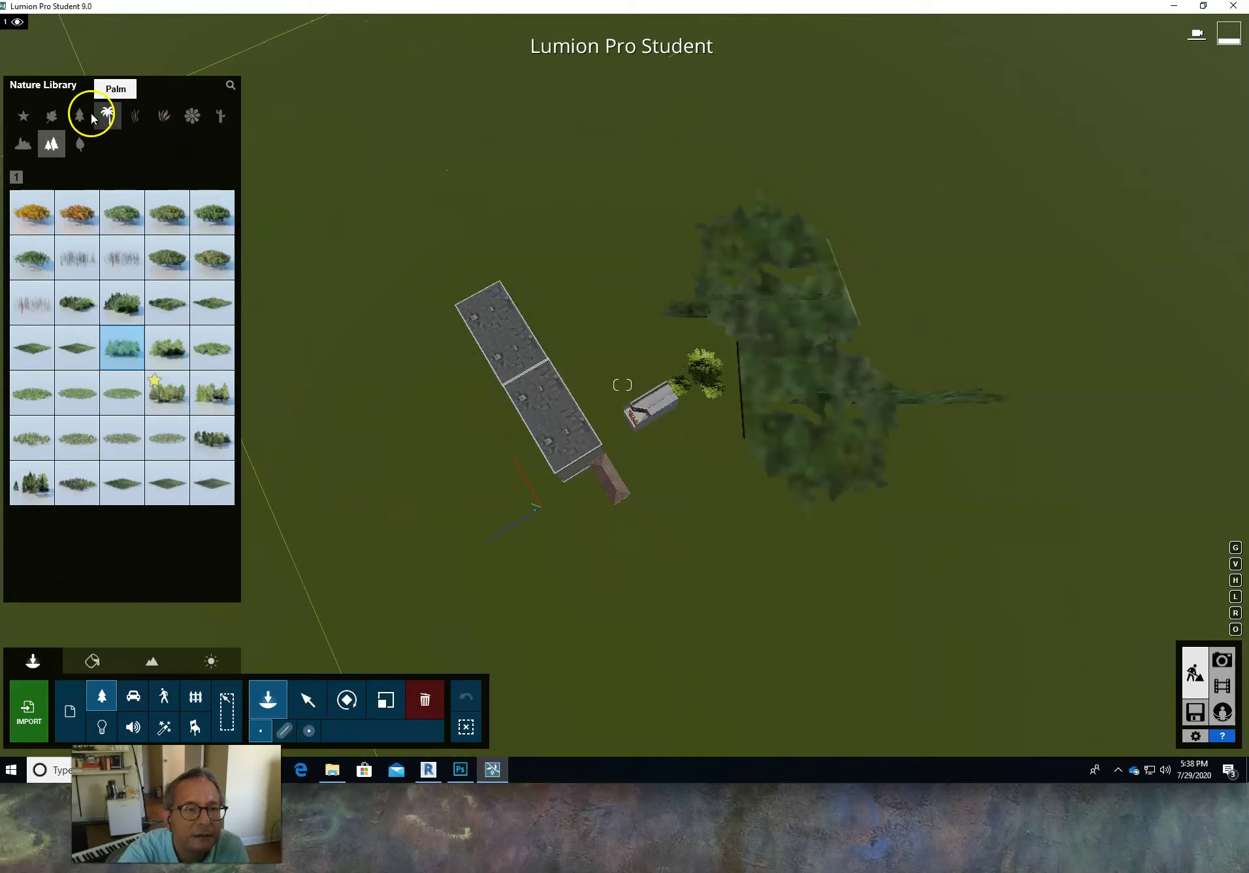
Step: Find the English Oak-M RT among the broadleaf trees and place one beside the existing trees at the end of the small house
click(53, 116)
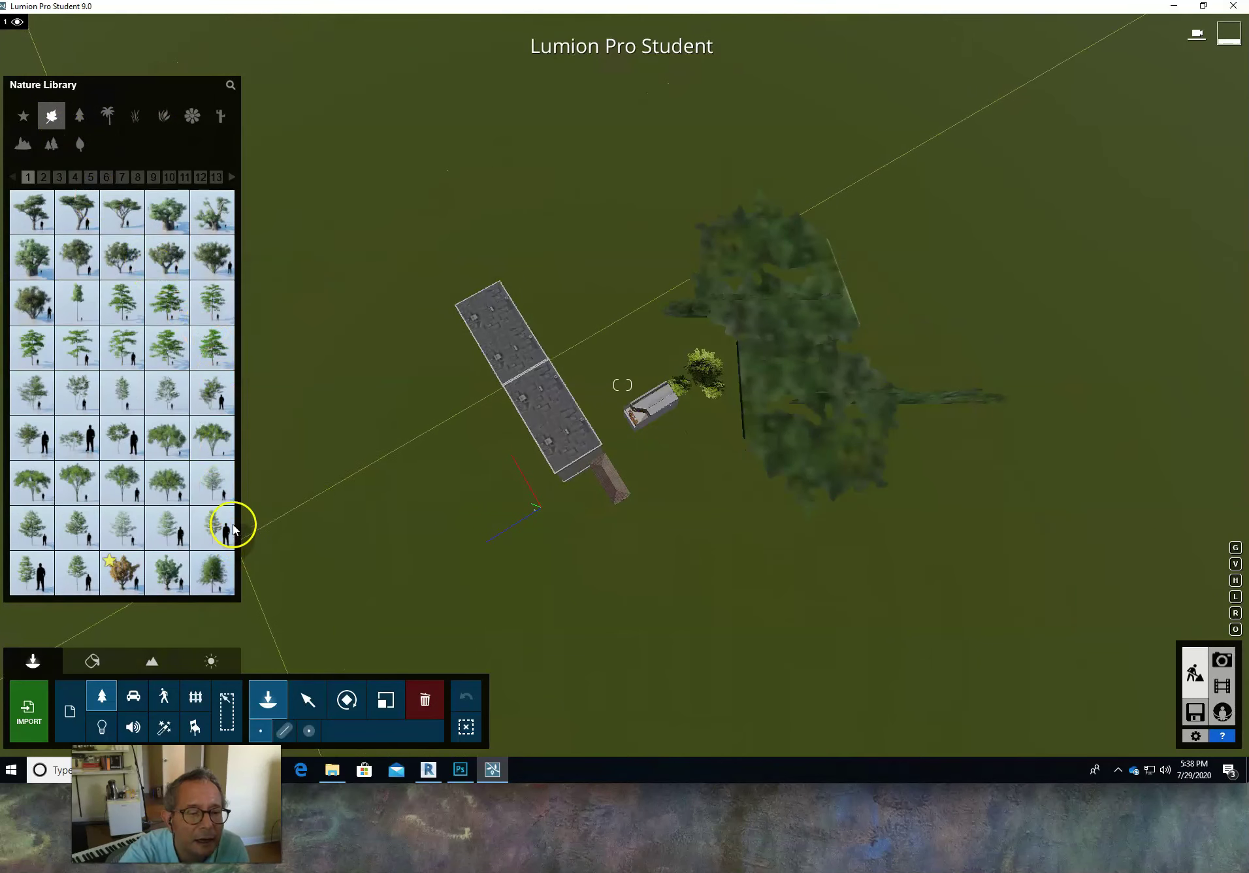
mouse_move(216, 389)
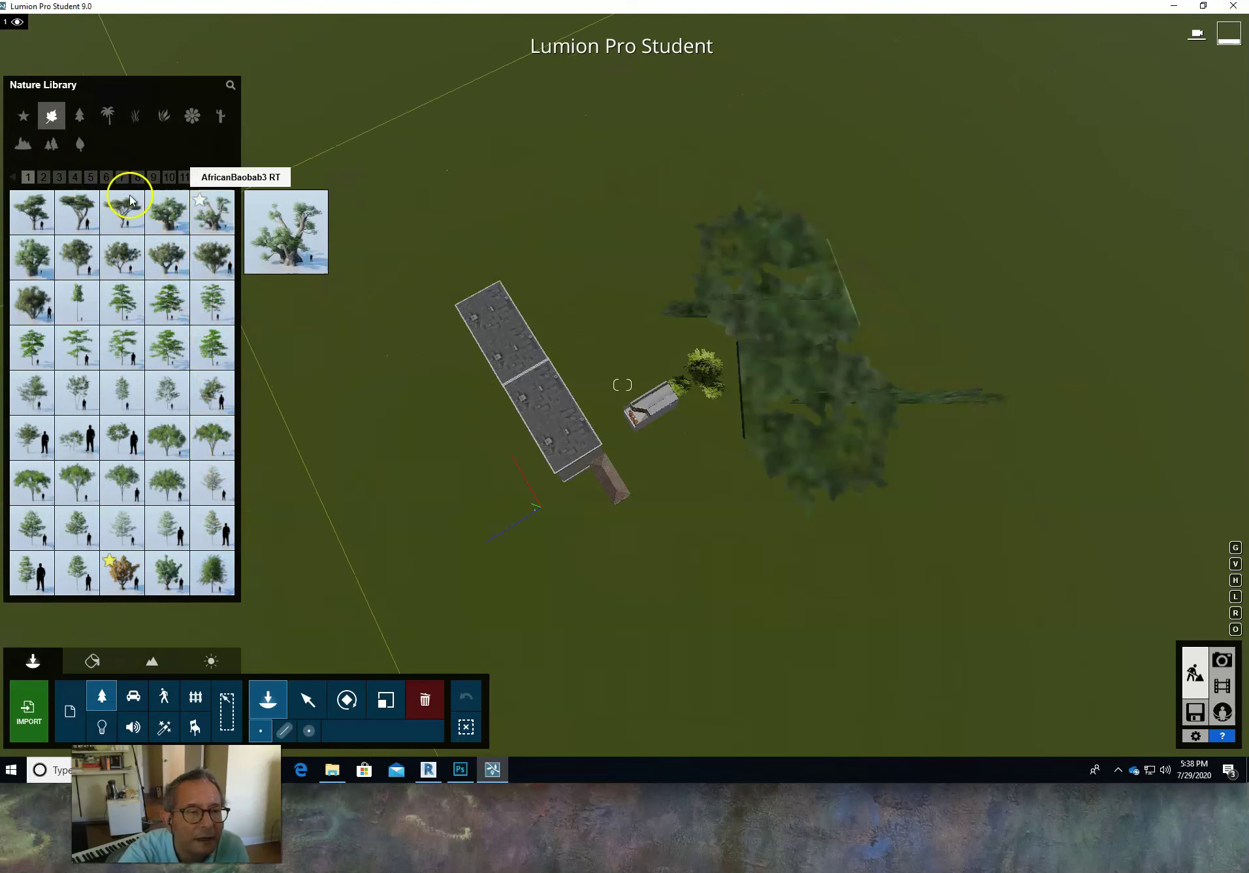
click(62, 180)
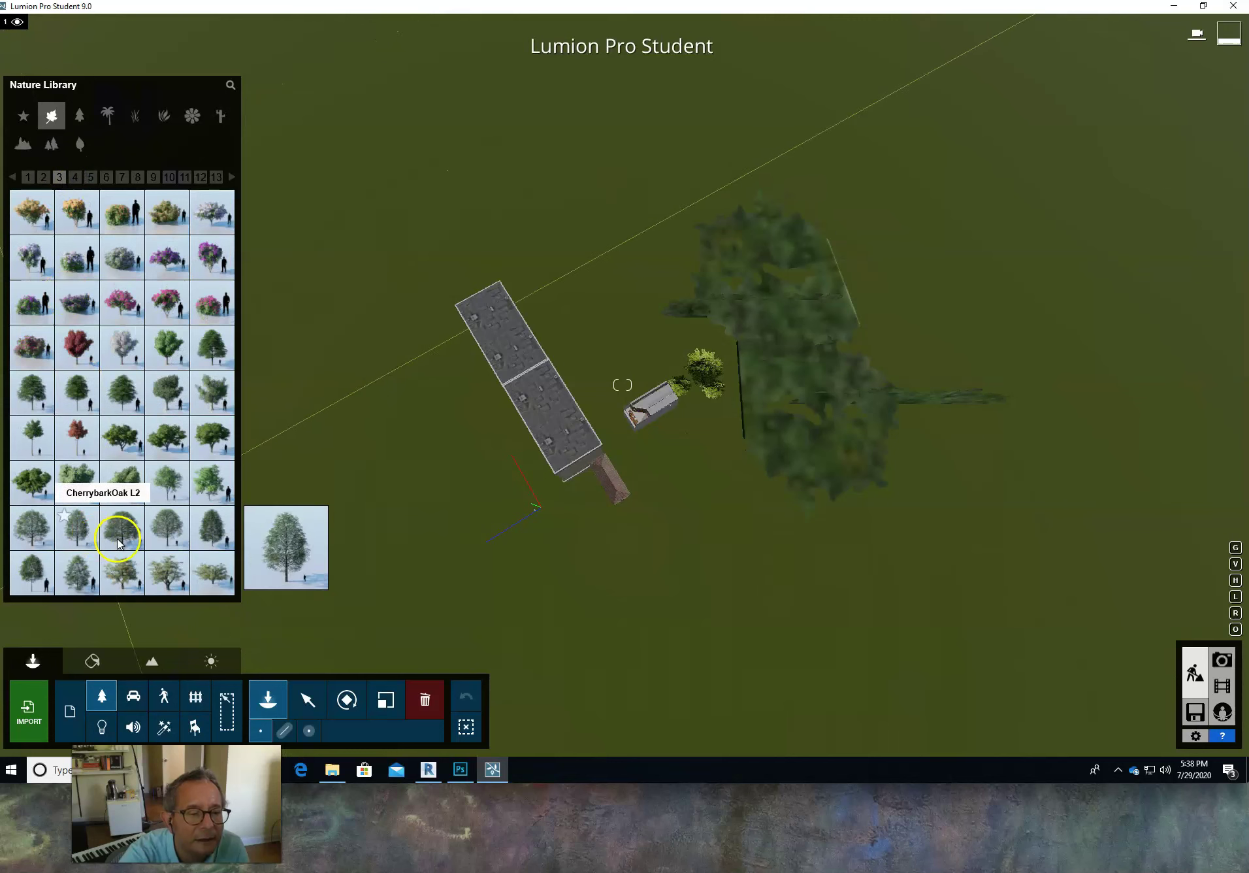
click(45, 179)
click(89, 179)
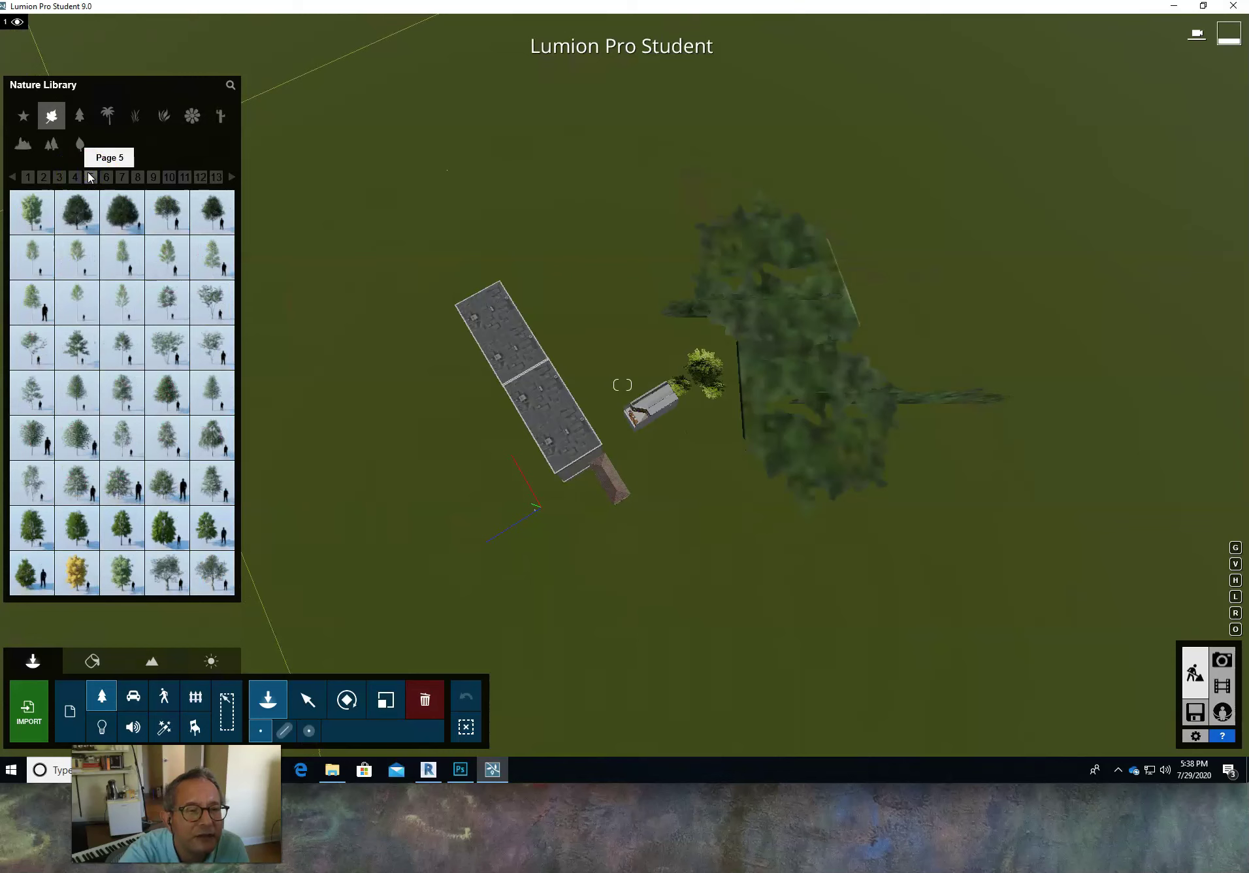
click(77, 179)
click(91, 177)
mouse_move(123, 212)
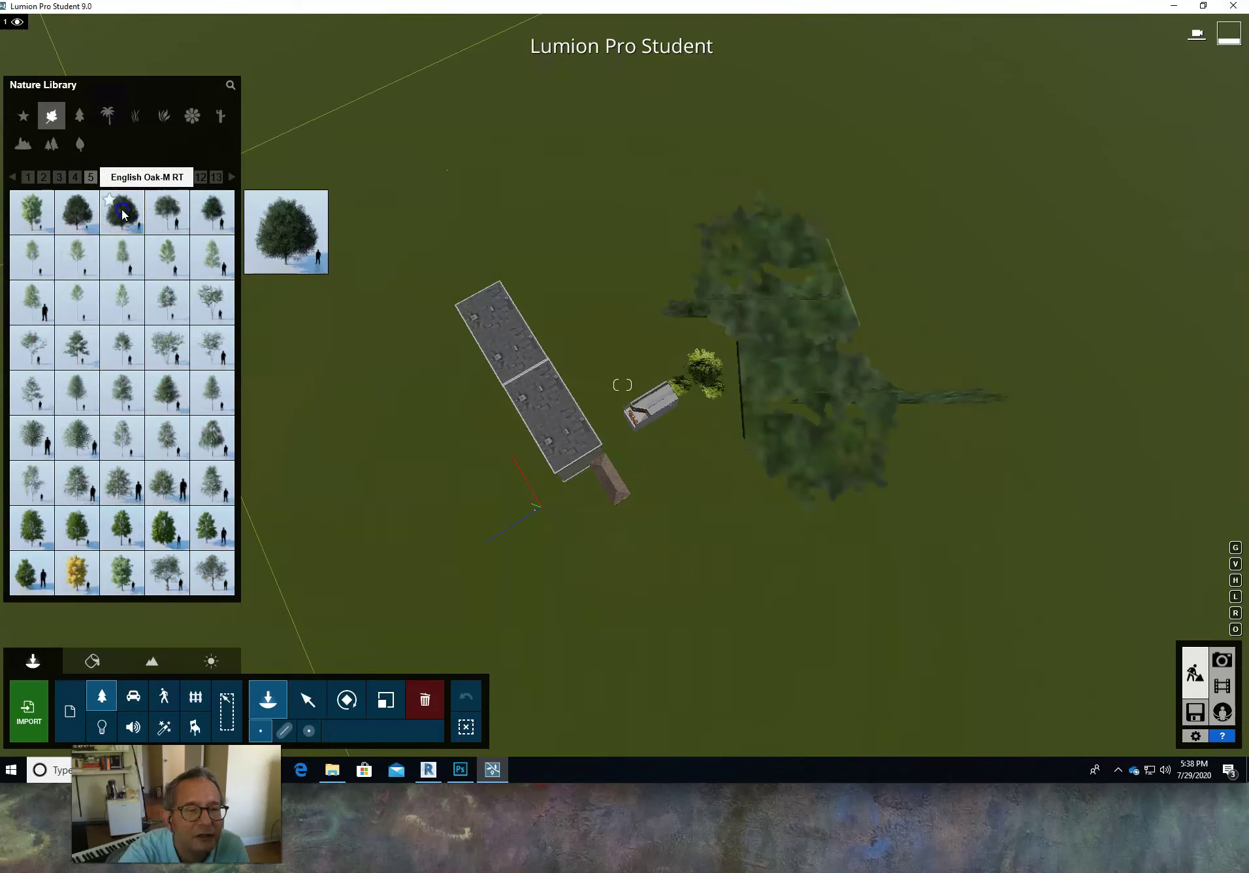
click(122, 212)
click(462, 385)
drag(573, 365, 703, 405)
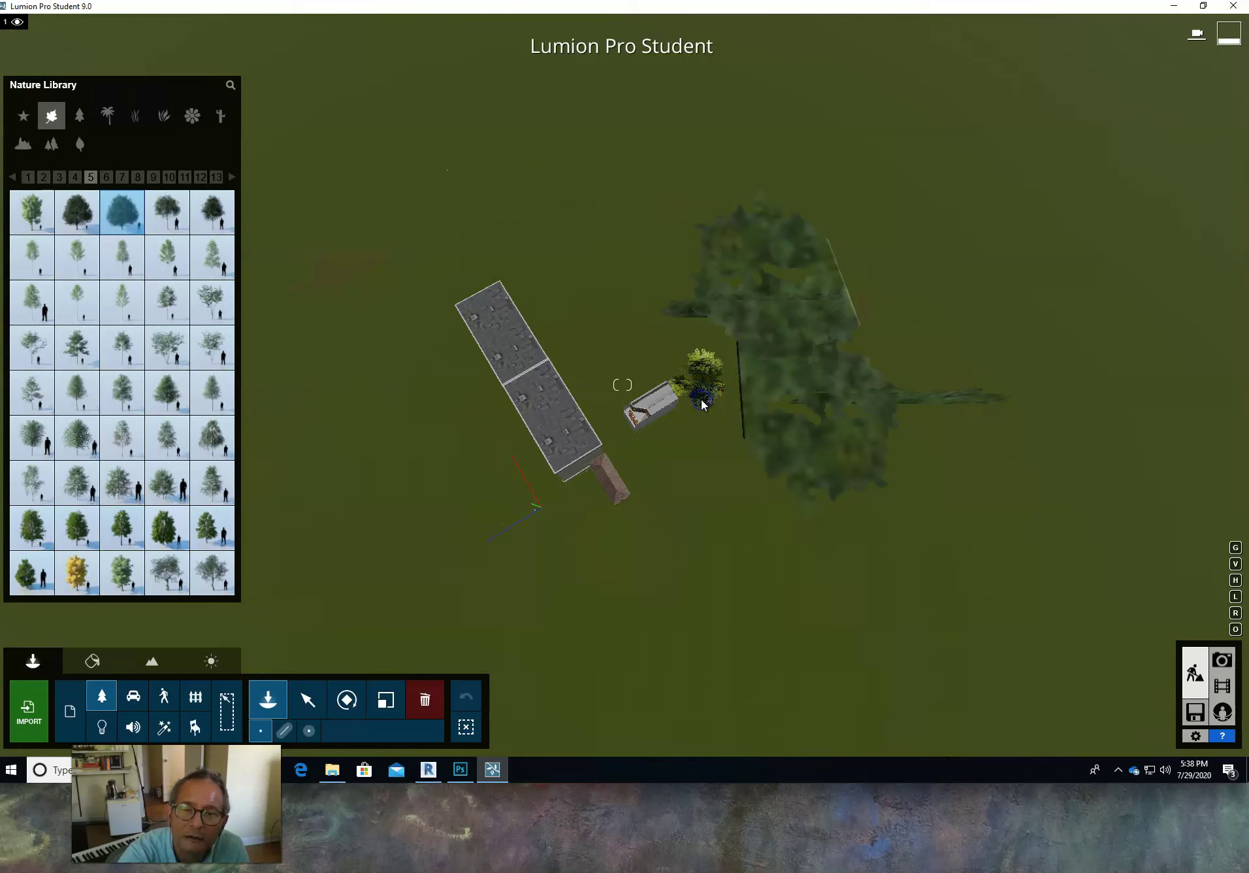
Step: Move the CommonLinden L RT tree horizontally off the end of the small house, toward the neighbouring trees
scroll(701, 404, up, 3)
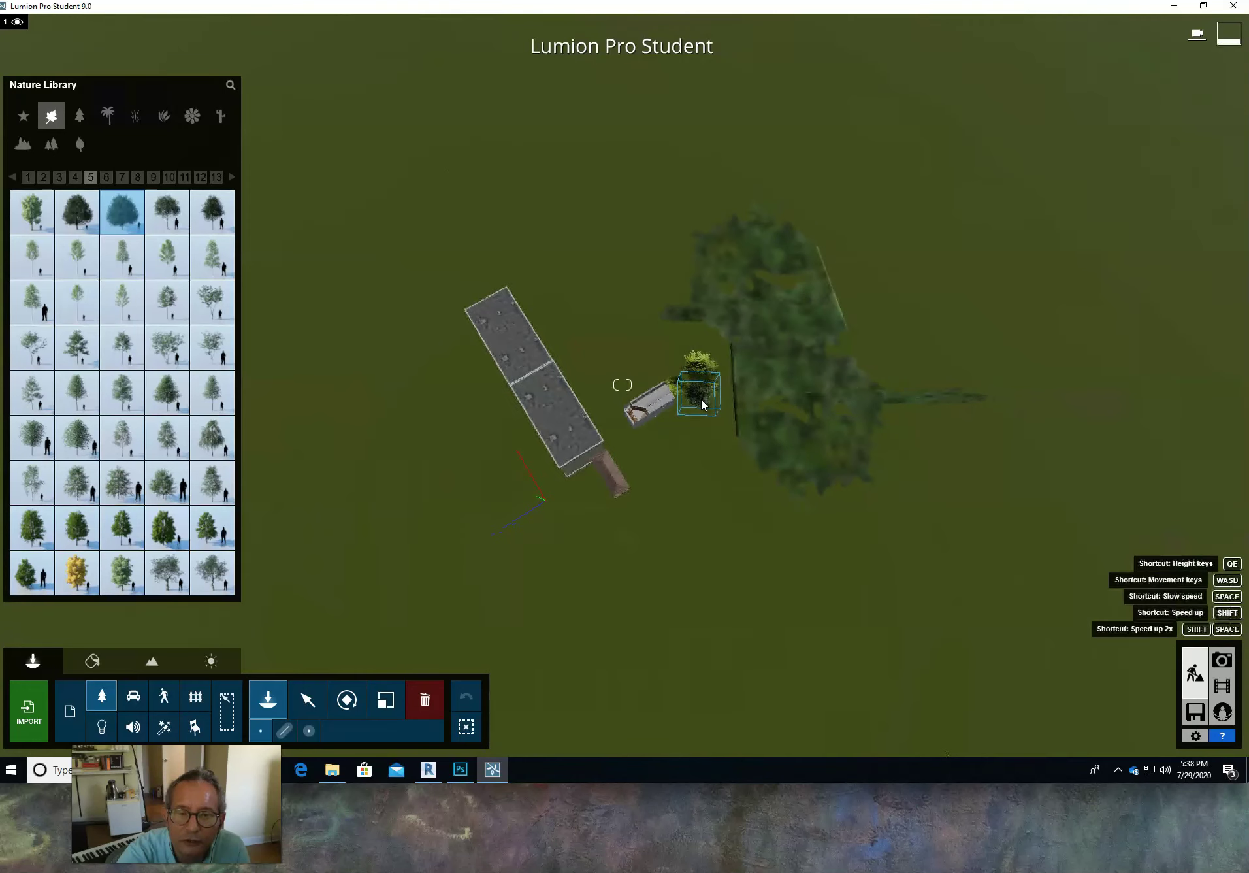
scroll(701, 404, up, 4)
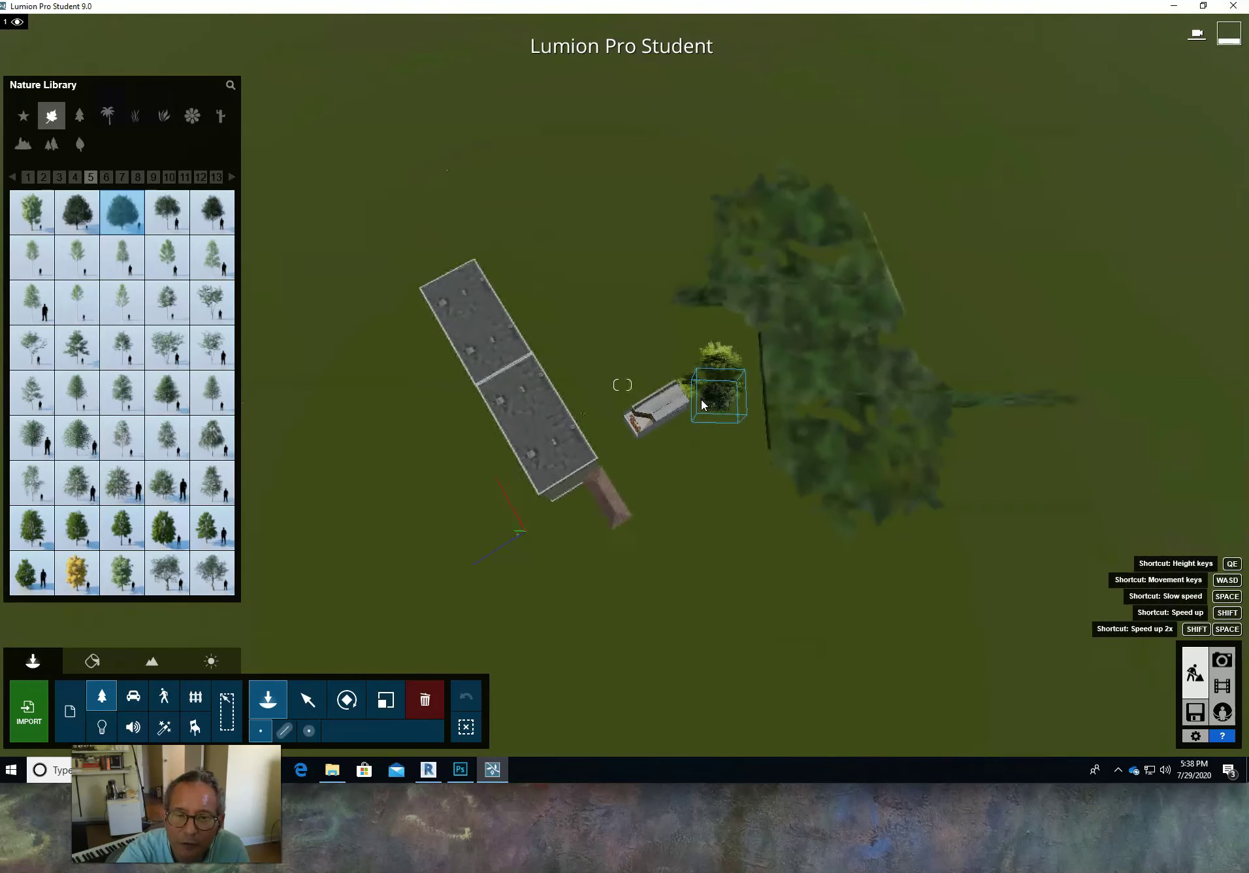
scroll(702, 400, up, 5)
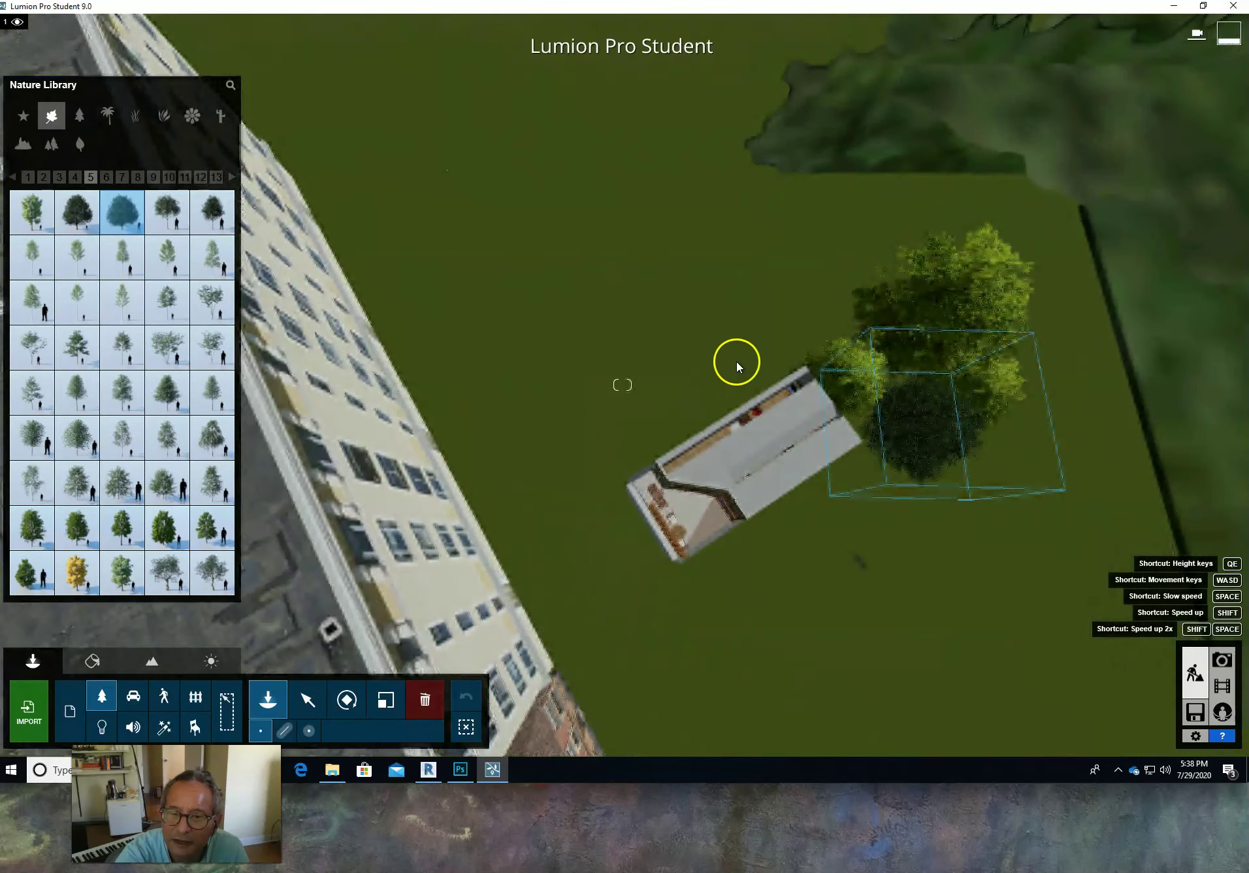
click(727, 293)
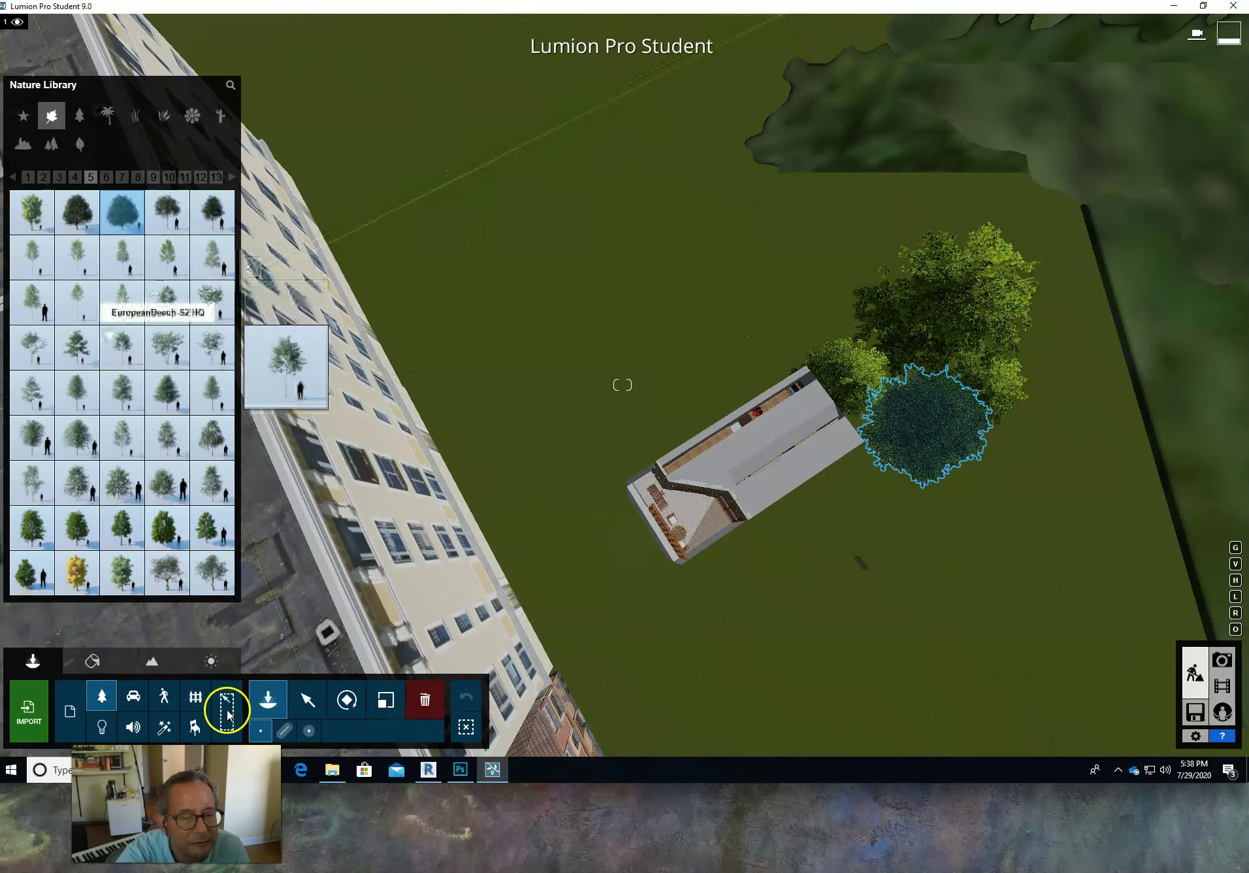
click(307, 701)
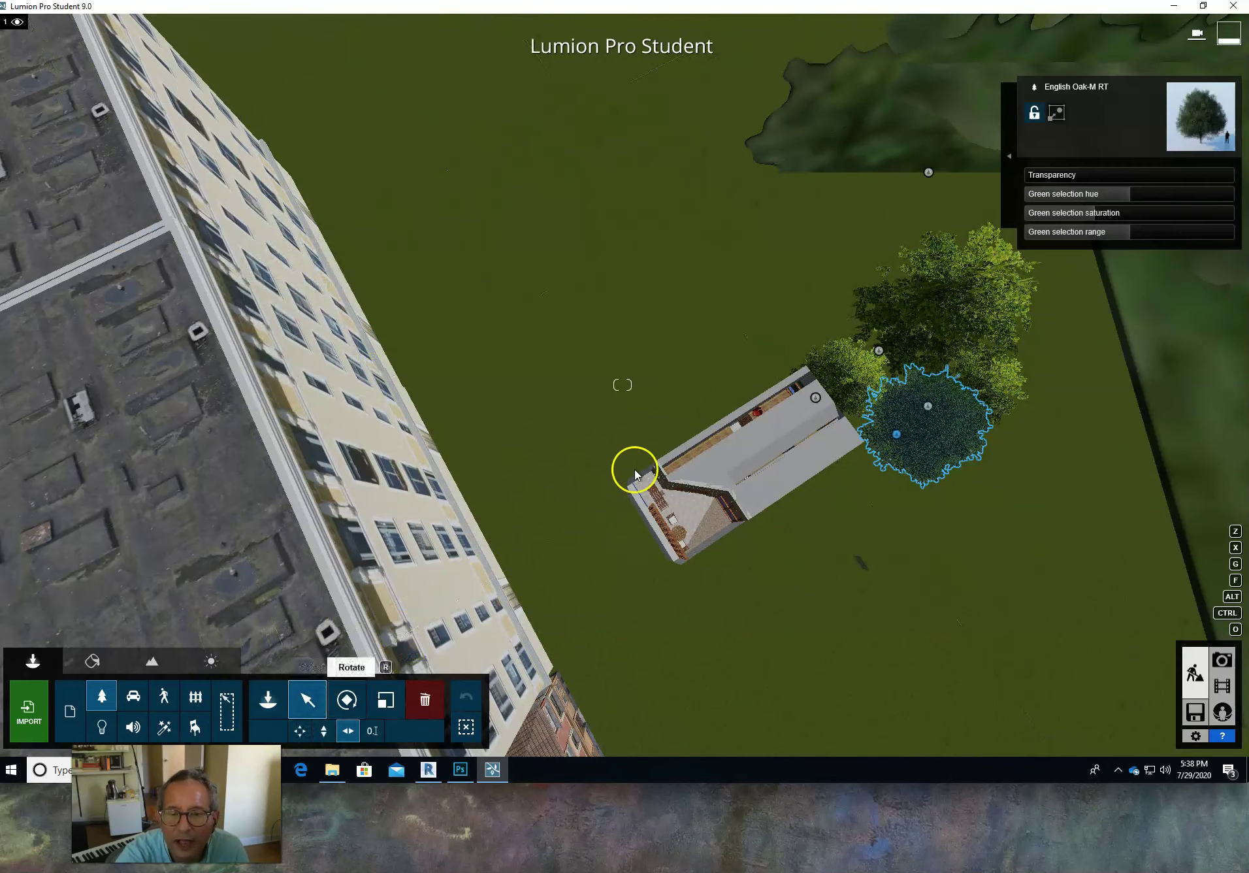
click(869, 368)
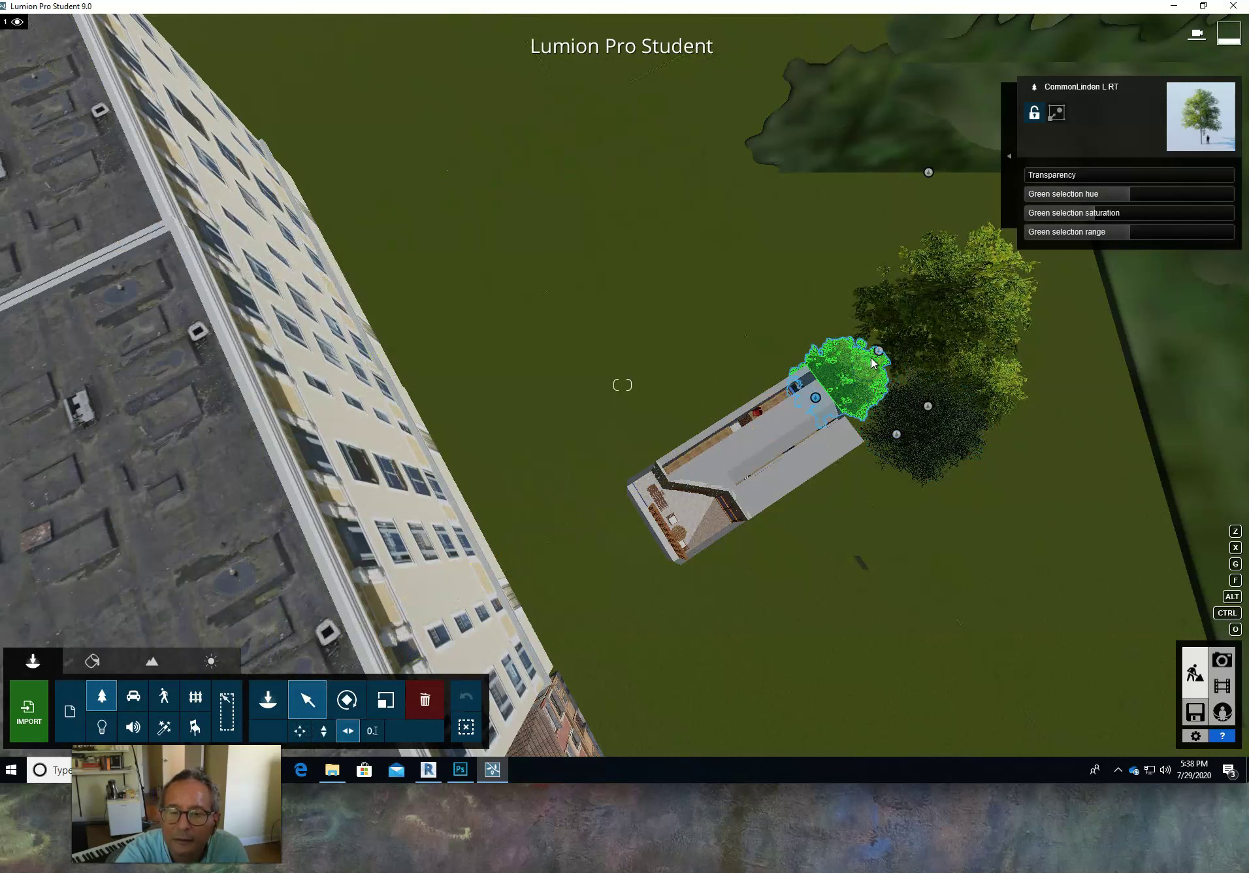
click(815, 400)
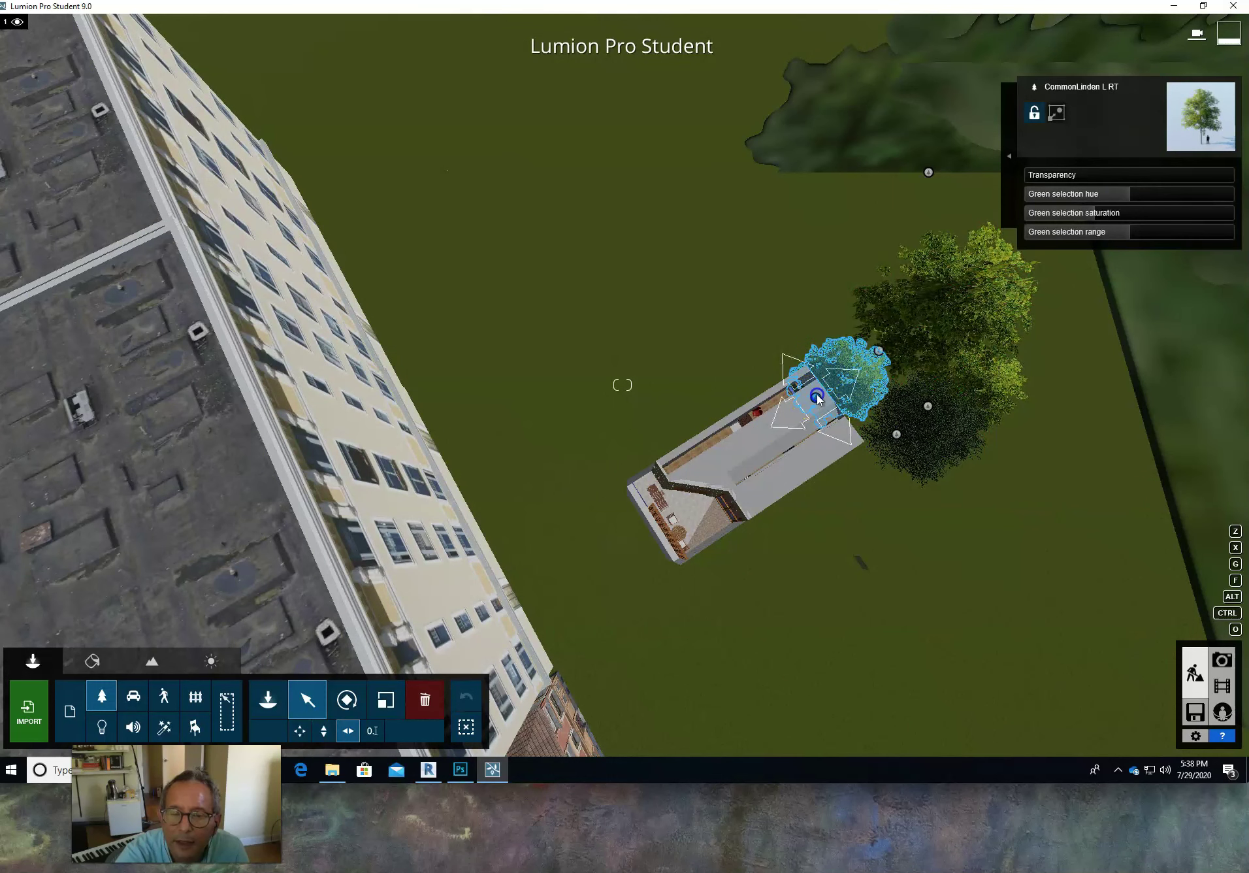
drag(817, 399, 831, 388)
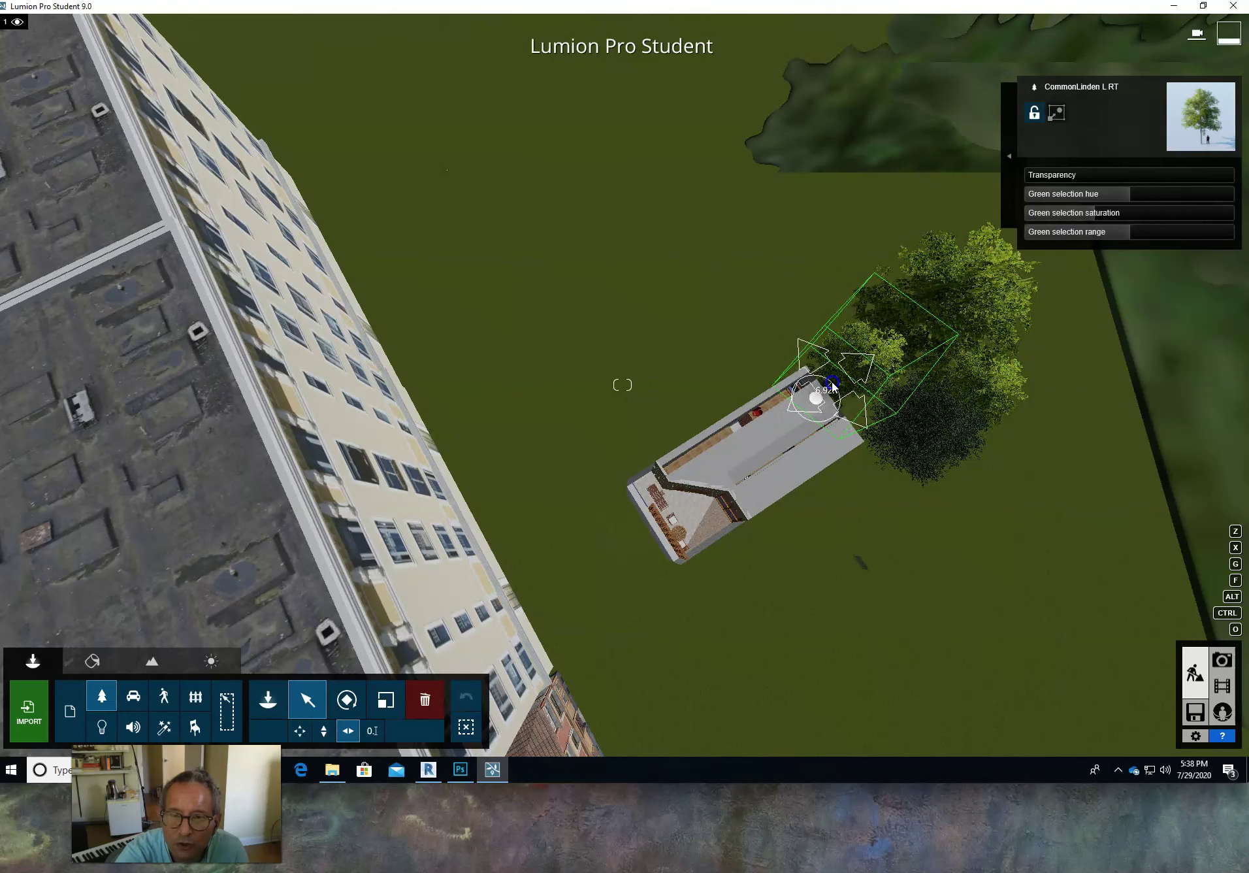
drag(832, 384, 831, 380)
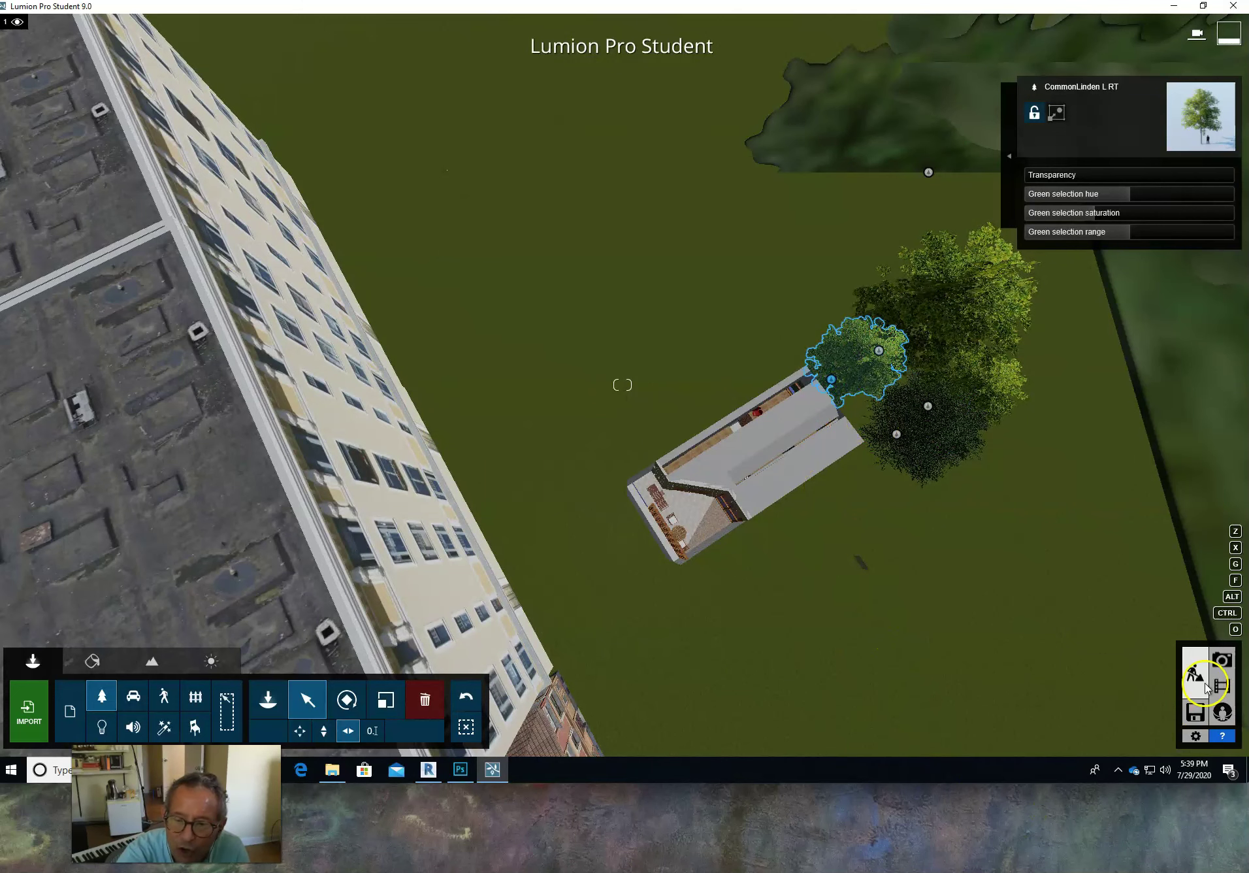
Step: Switch to Photo mode, open 4 - Photo and apply the Interior style to it
click(1221, 662)
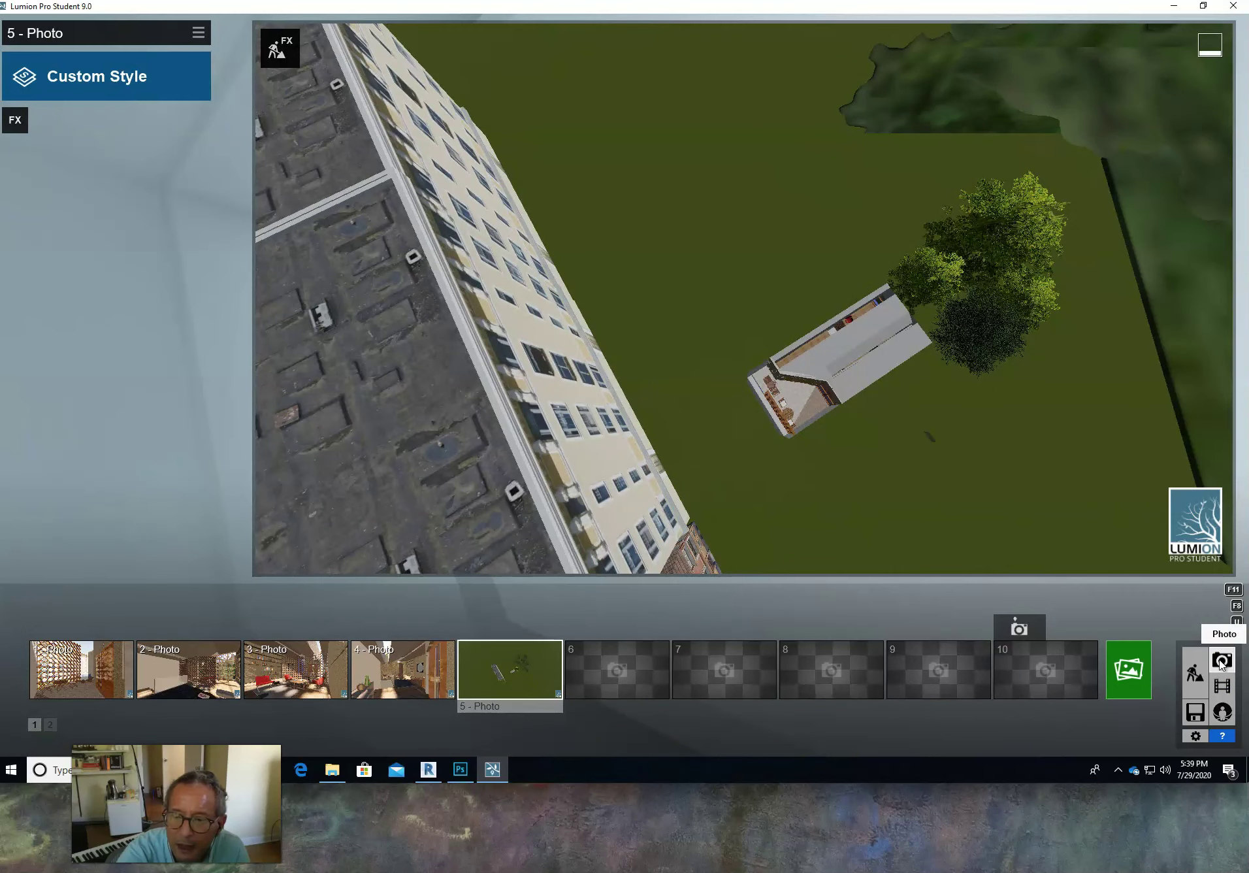
click(234, 675)
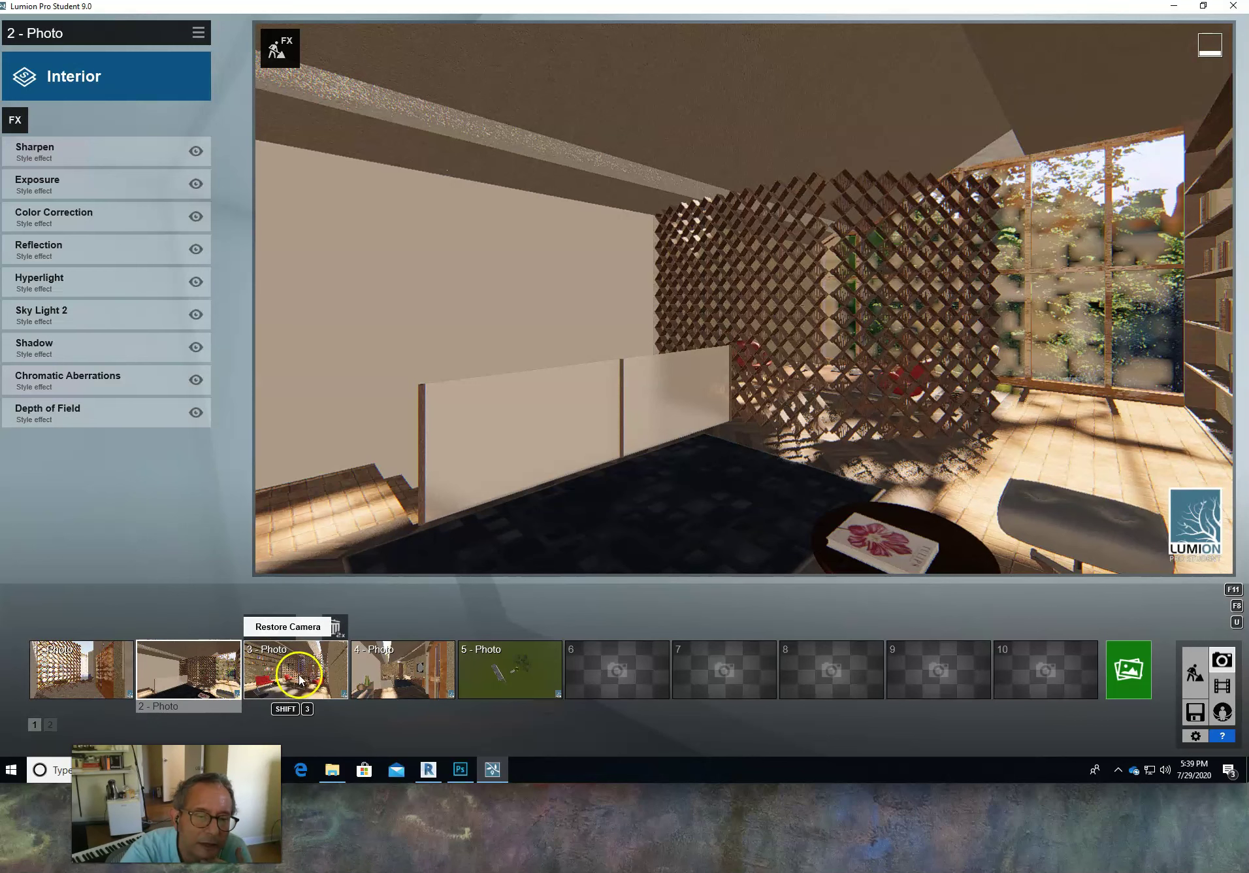
click(394, 676)
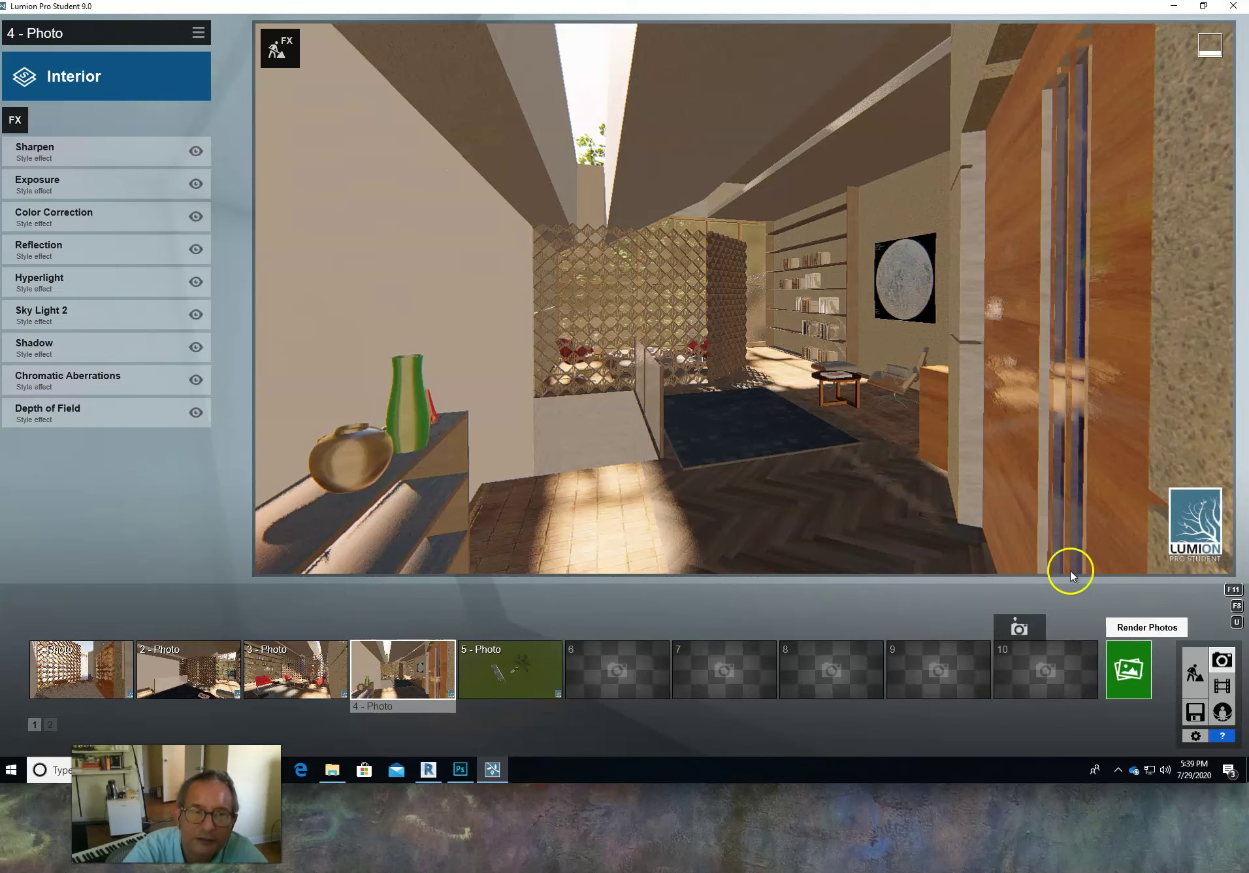
click(182, 73)
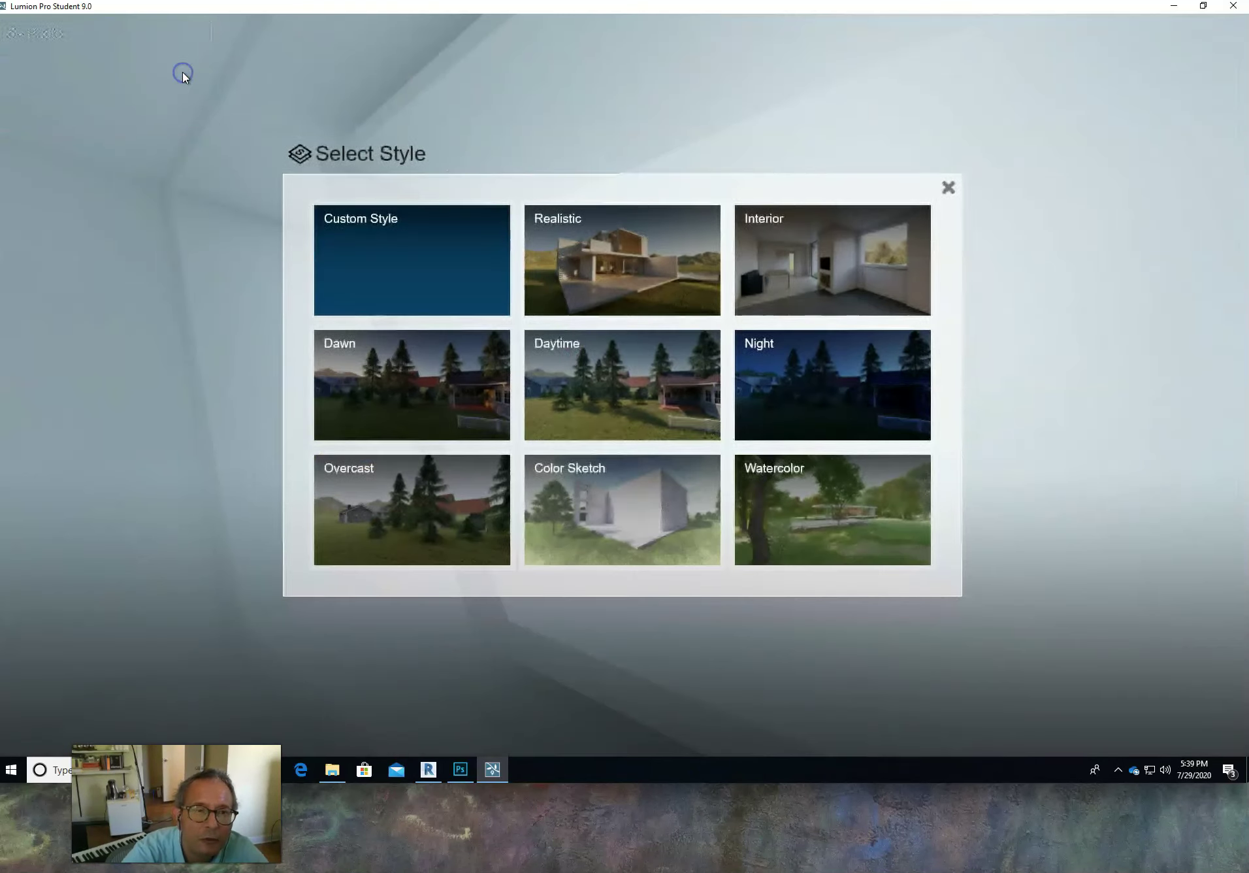
click(822, 251)
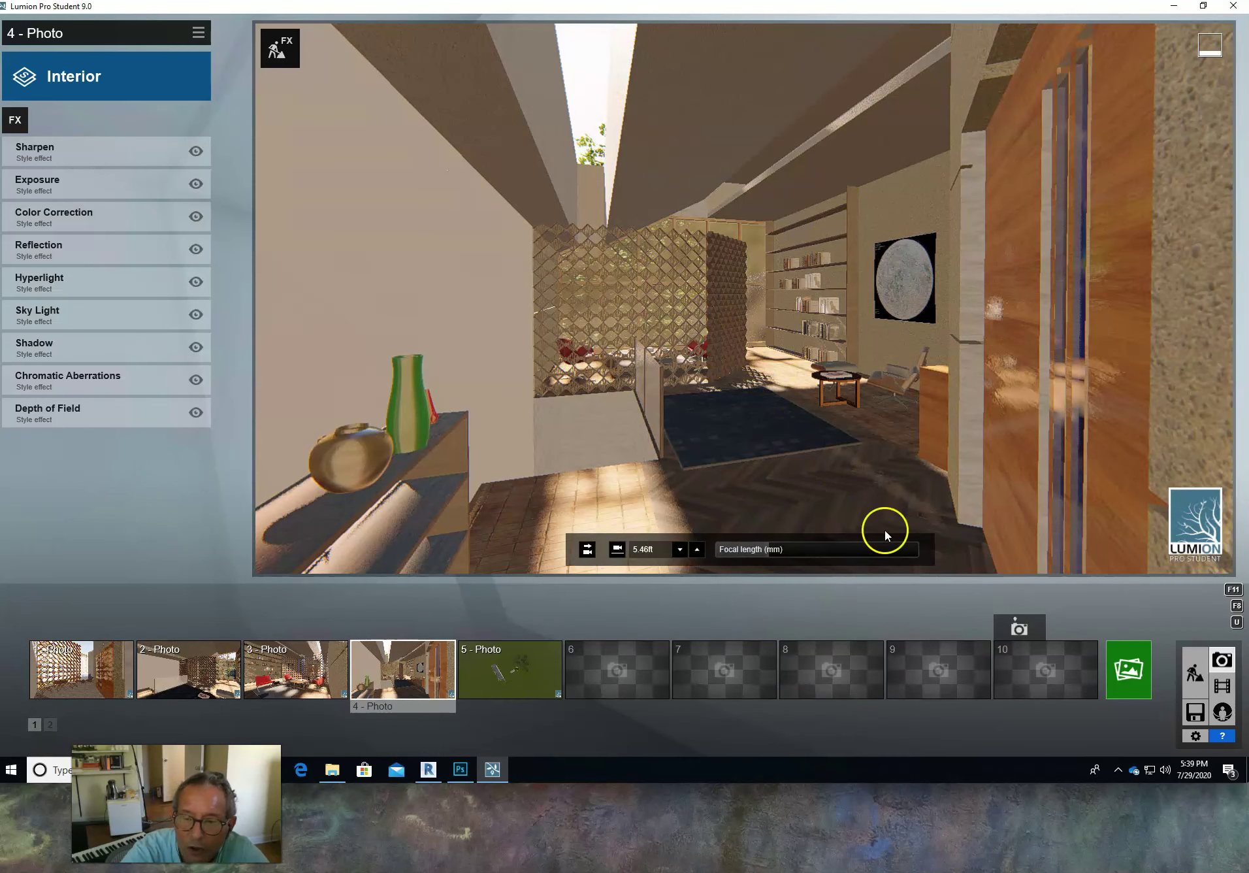
Step: Render 4 - Photo at the Desktop size of 1920x1080 and save it as a PNG file named soul chamber working 1
click(1137, 670)
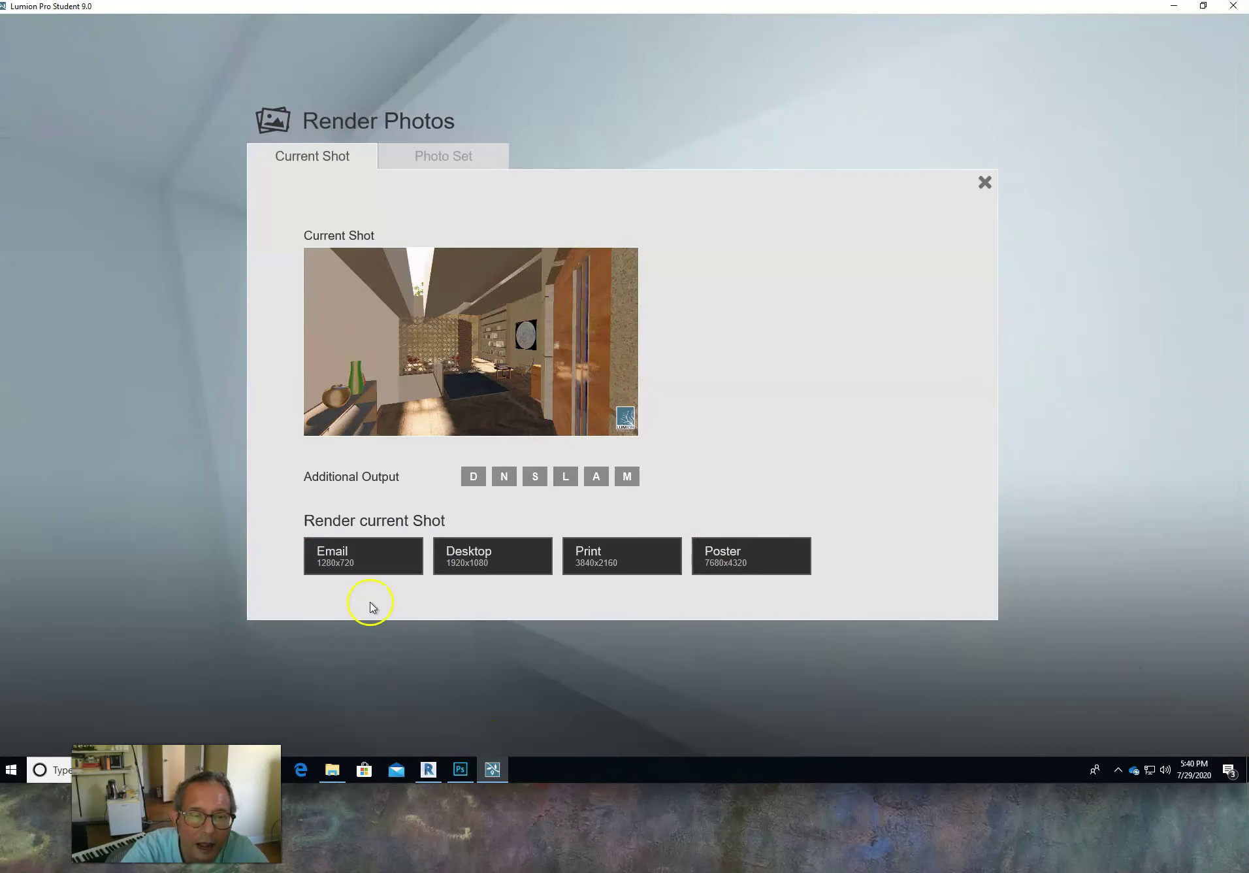
click(470, 556)
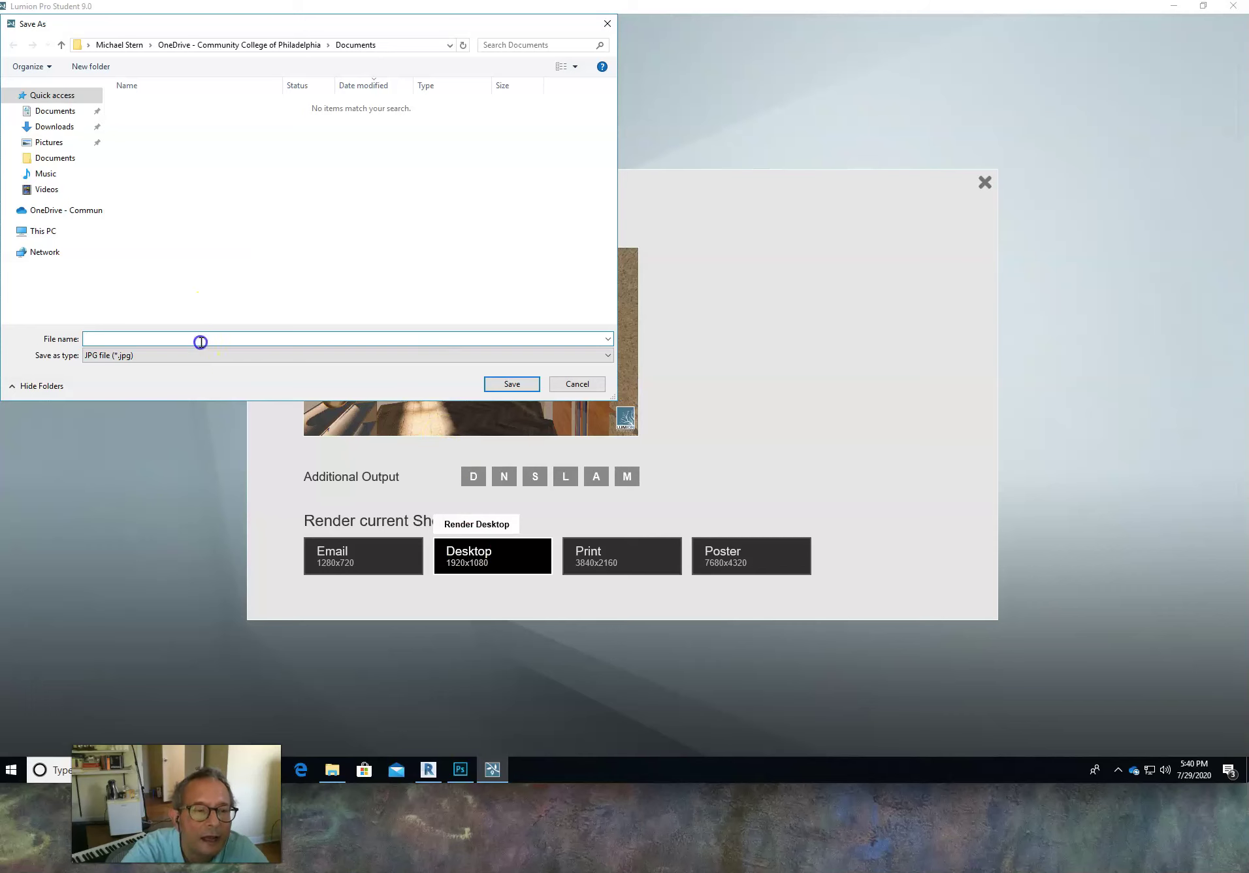
click(460, 357)
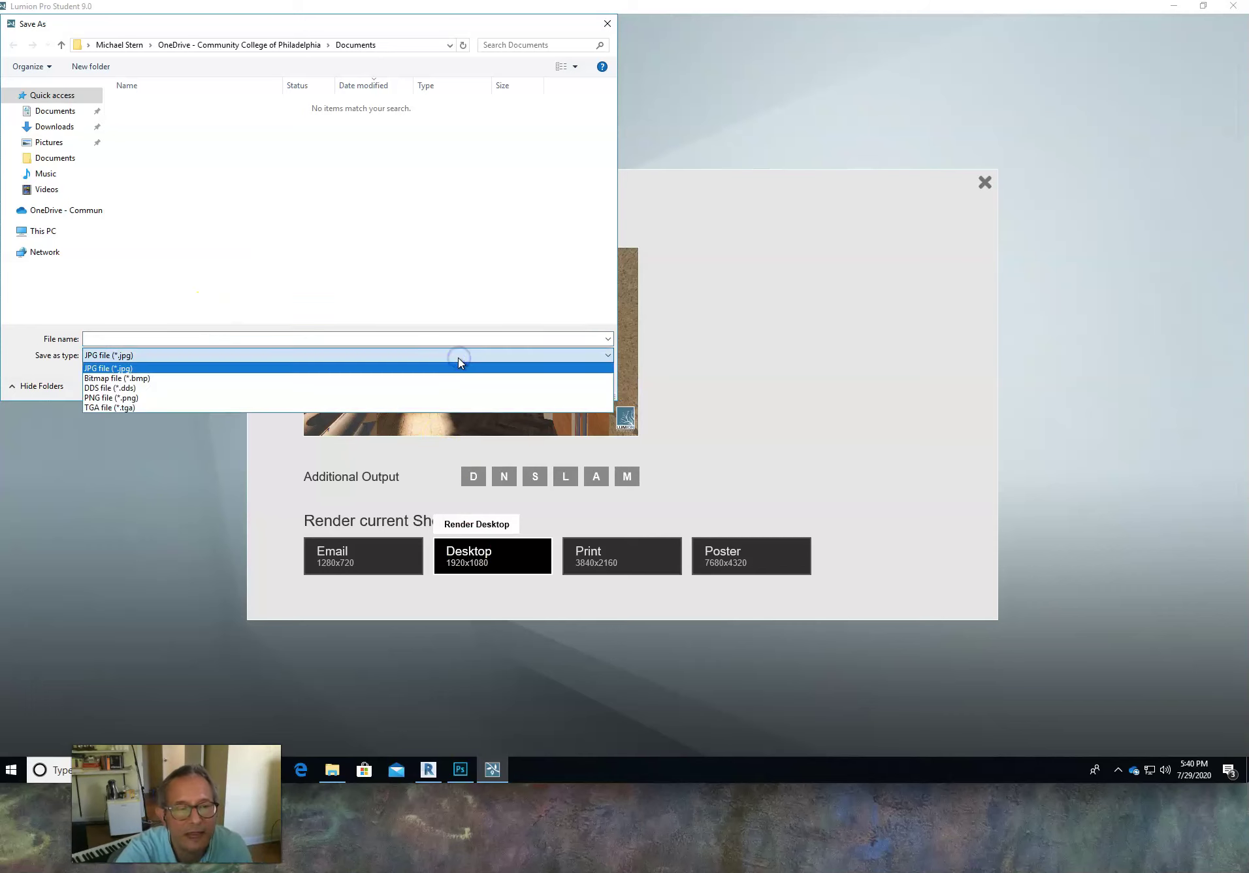
click(441, 398)
click(307, 337)
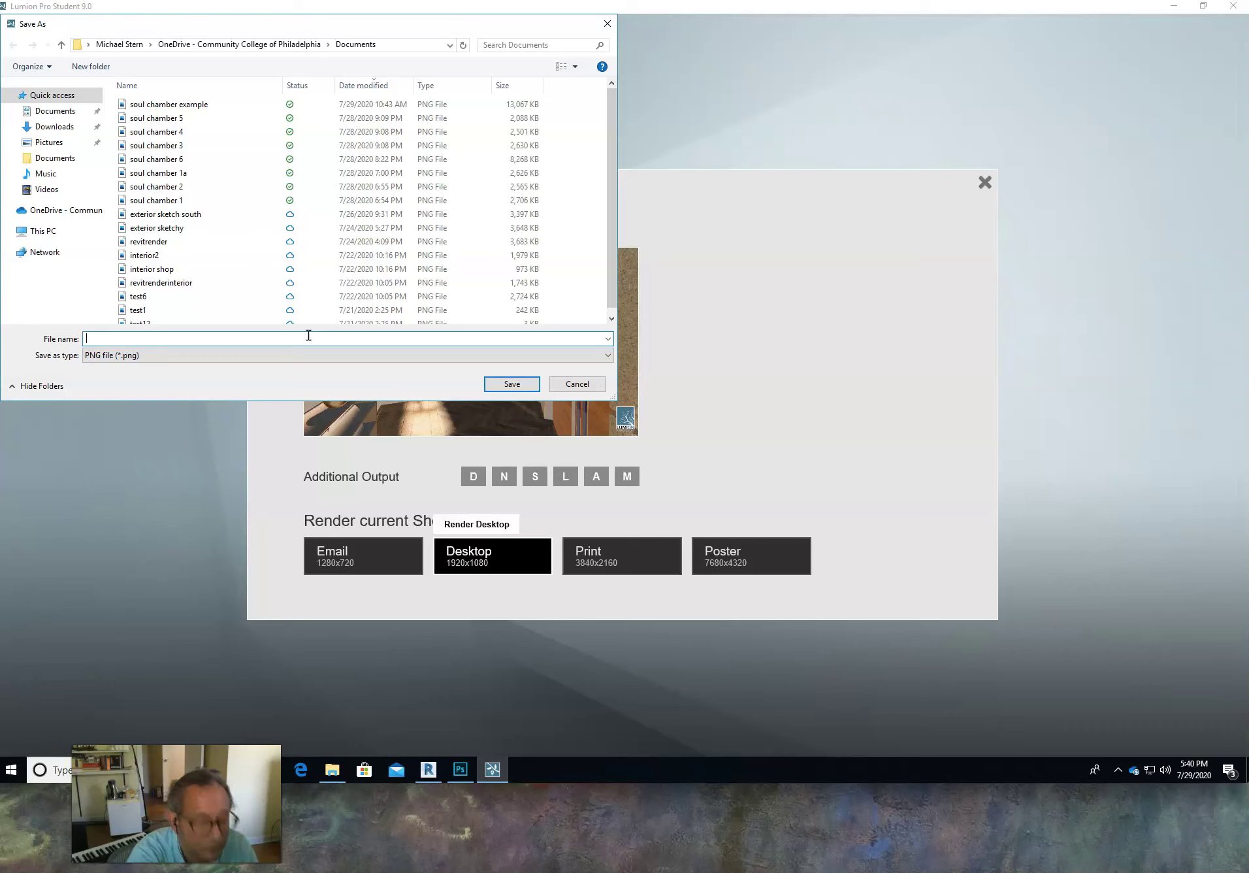
text(soul)
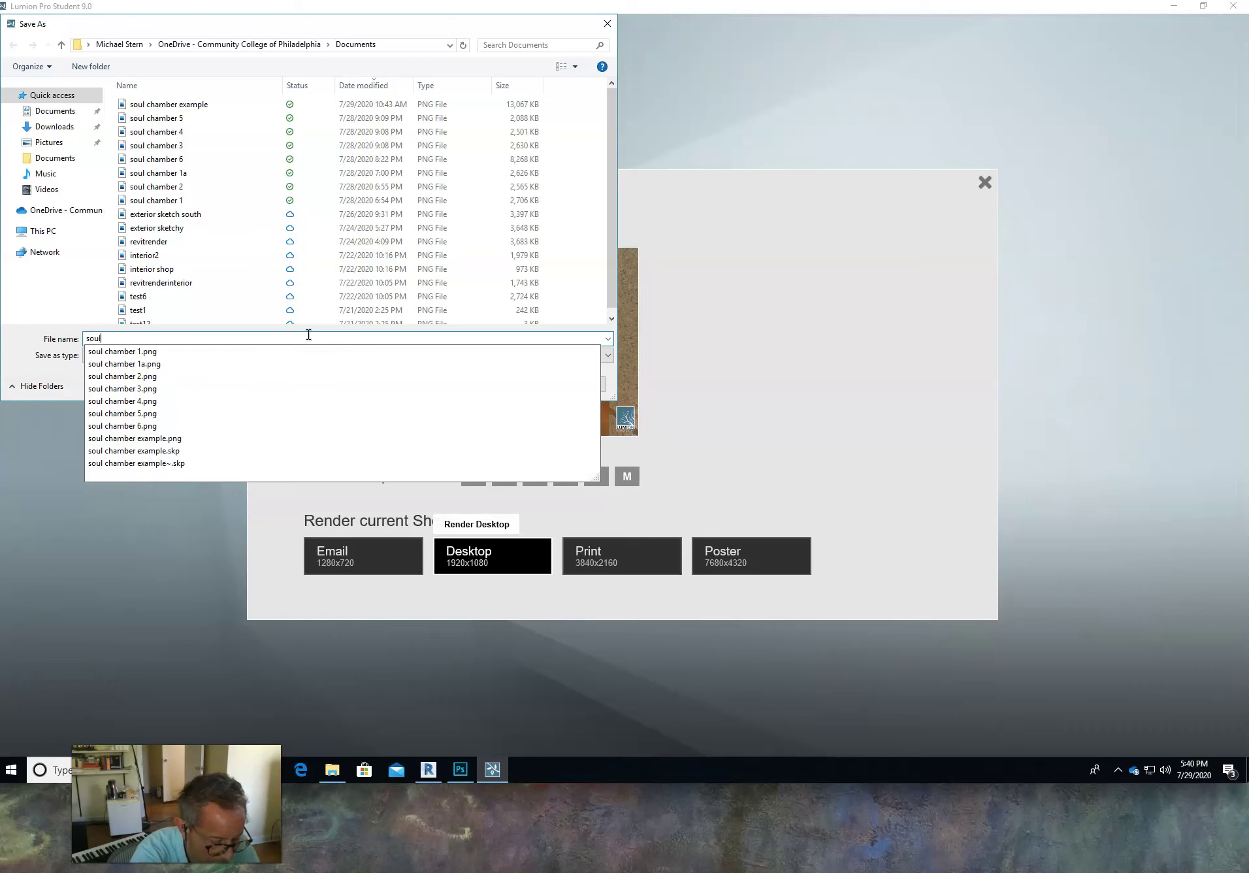
text( chamber)
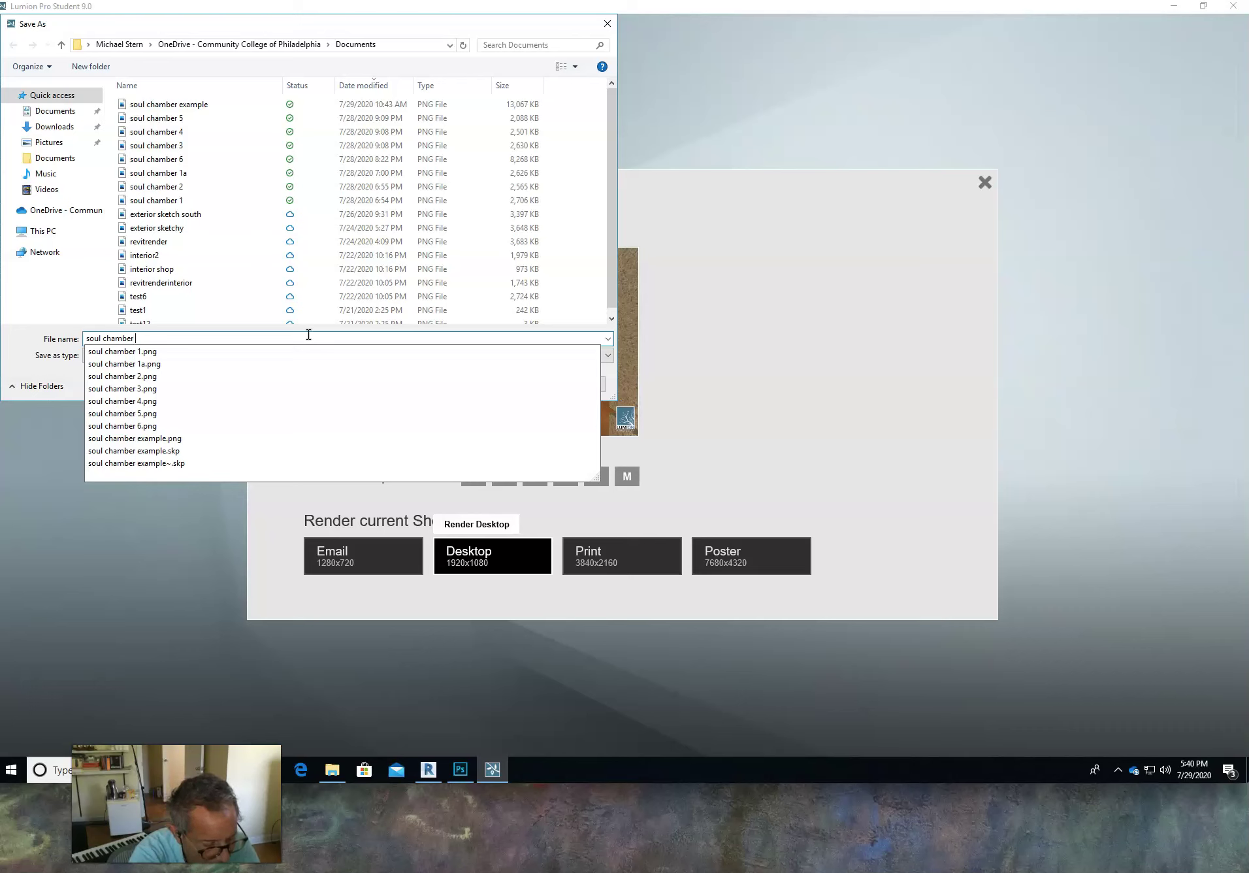
text( working 1)
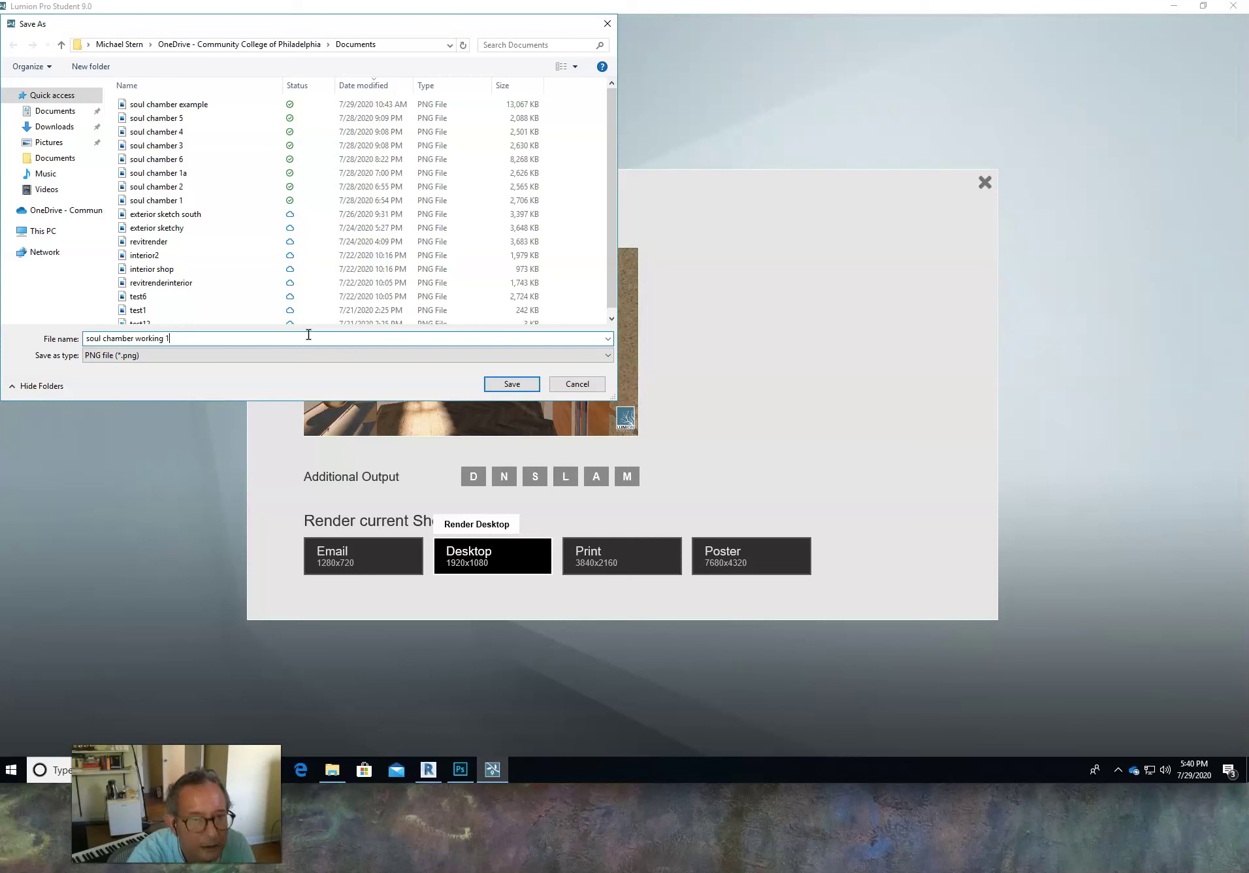
click(506, 385)
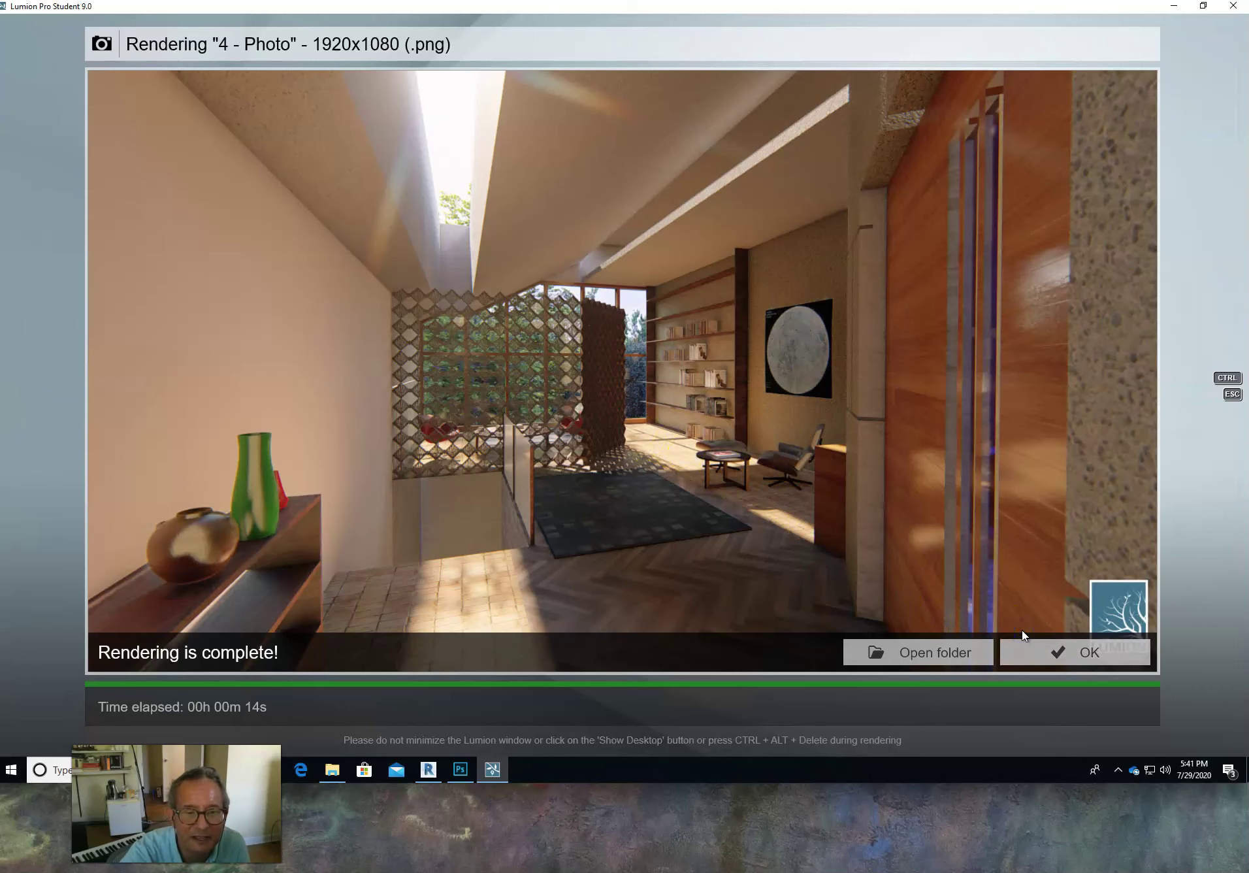
click(1025, 648)
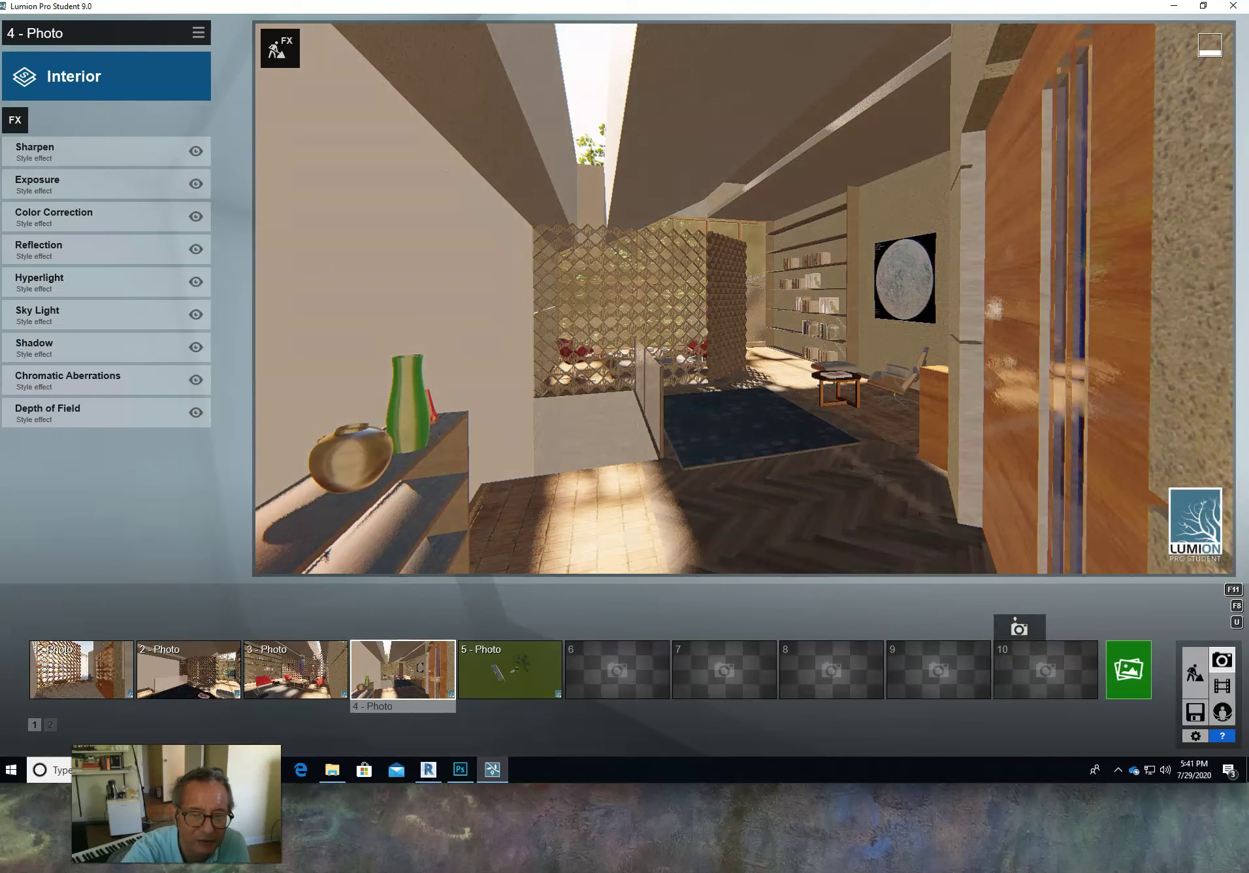
Step: Lower the sun height slightly in the Build mode weather settings and return to Photo mode
click(1192, 669)
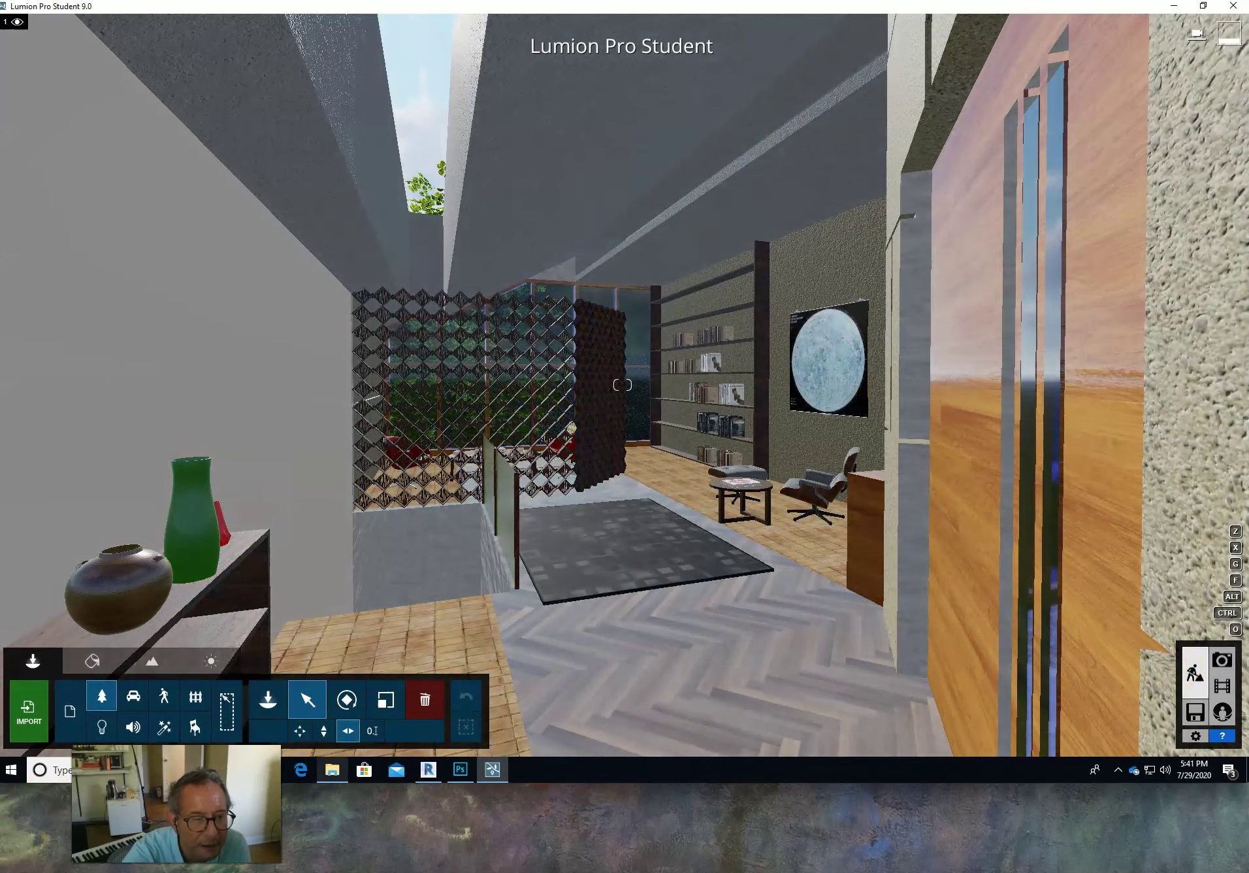
mouse_move(332, 769)
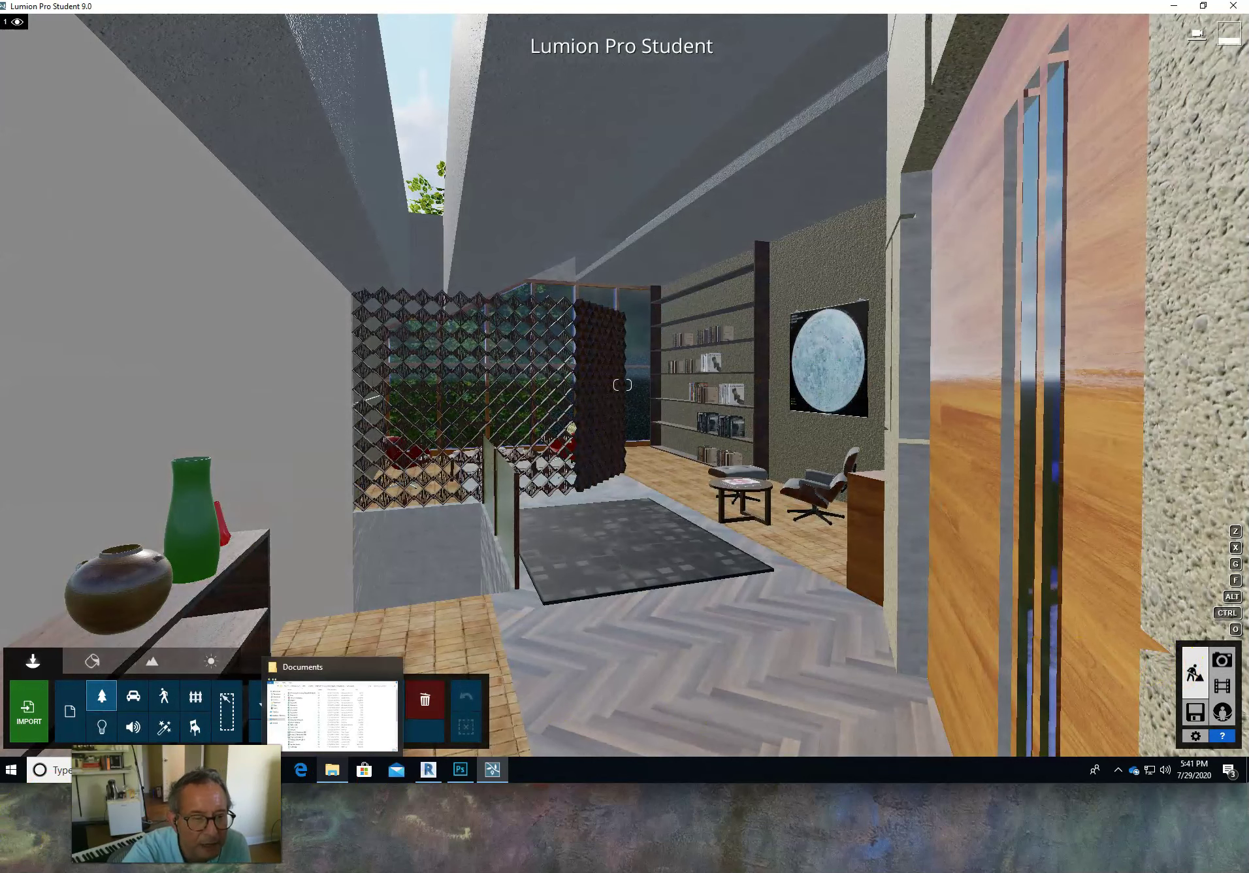
click(215, 663)
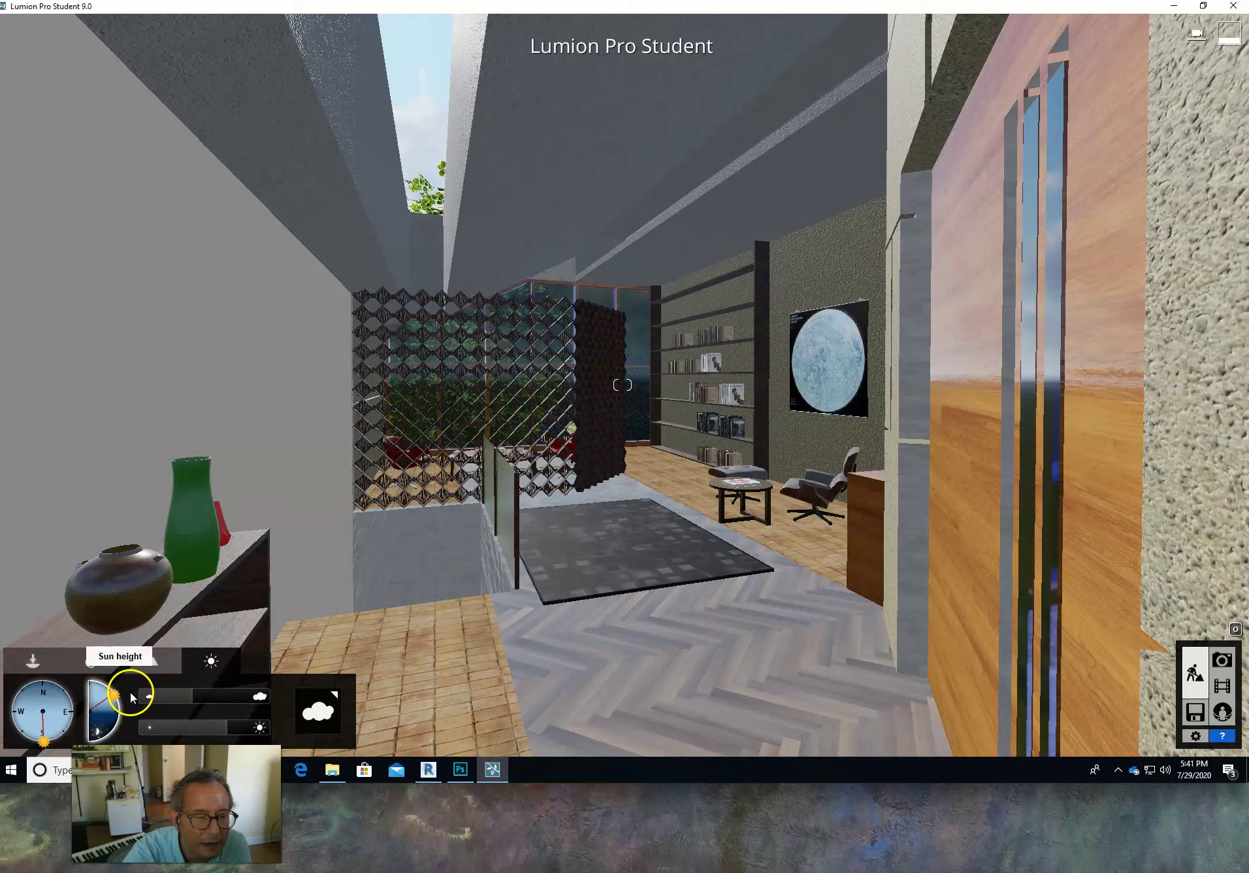
drag(126, 697, 119, 702)
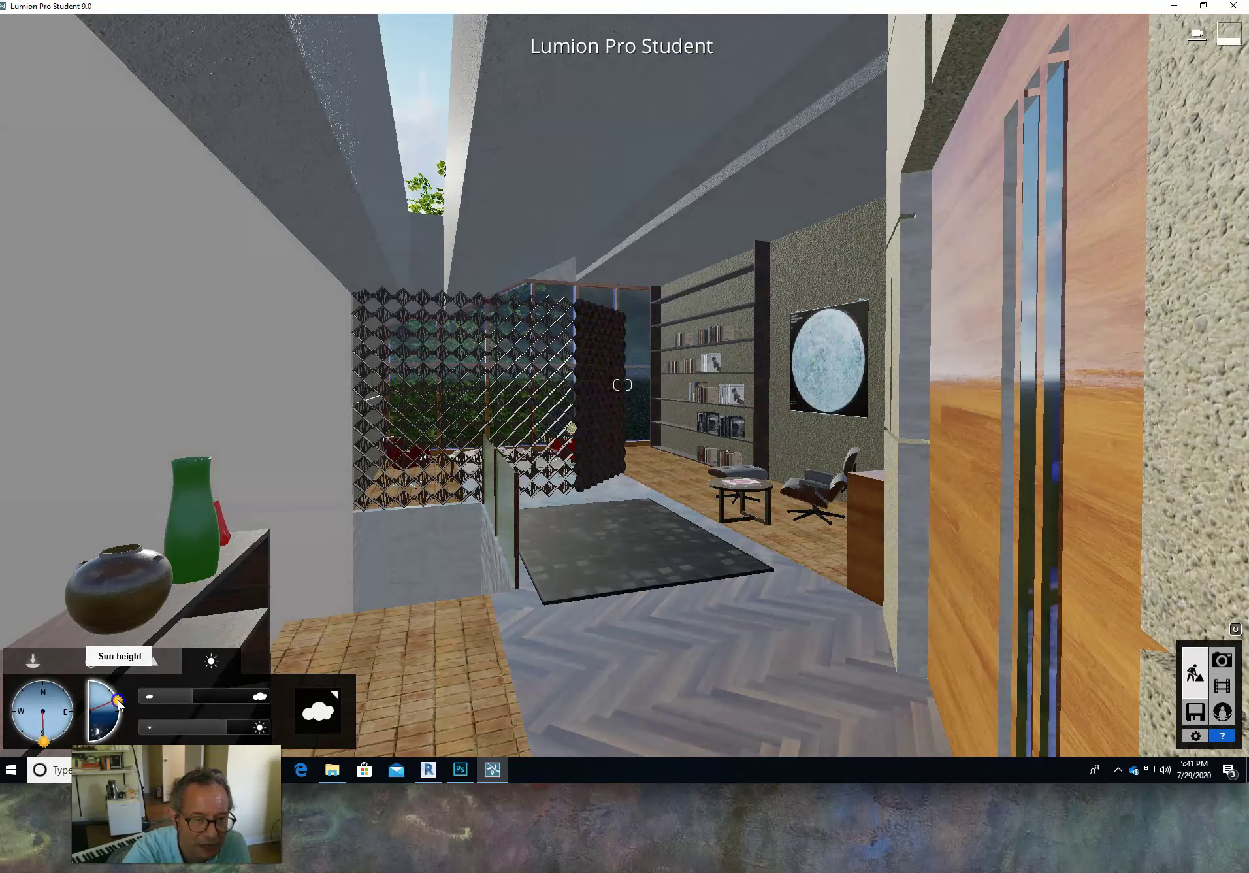
drag(118, 701, 119, 706)
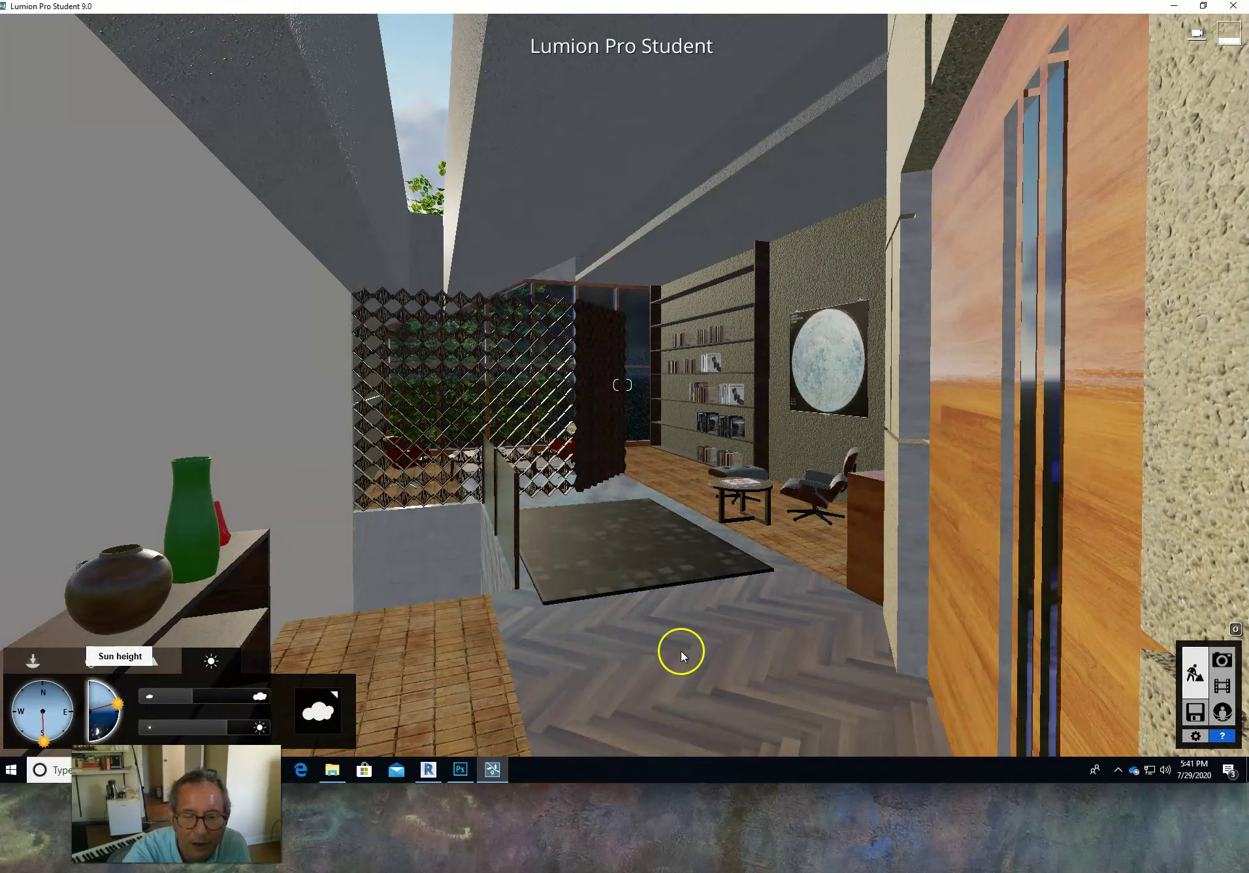
click(1228, 662)
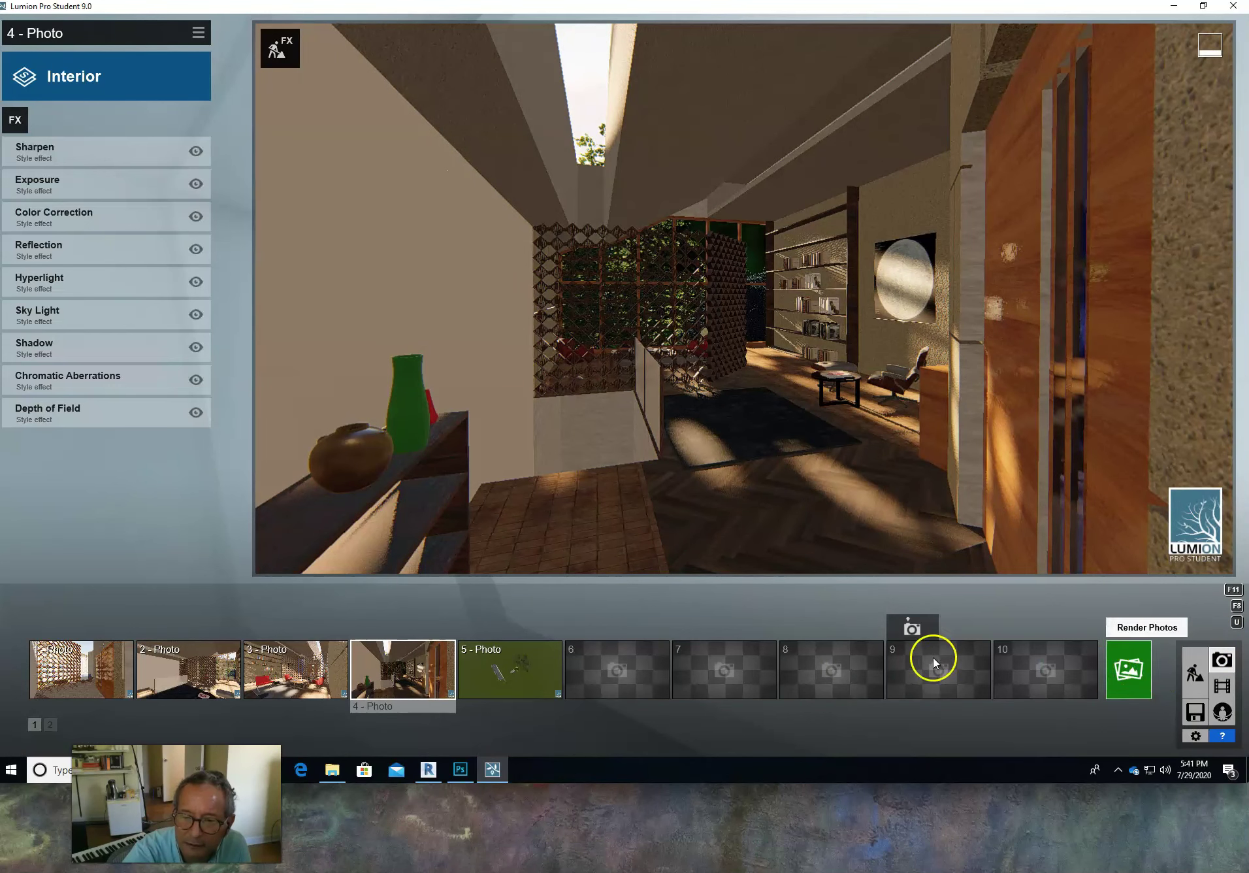
Step: Render 4 - Photo at the Desktop size of 1920x1080 and save it as a PNG file named soul chamber working low sun
click(1136, 664)
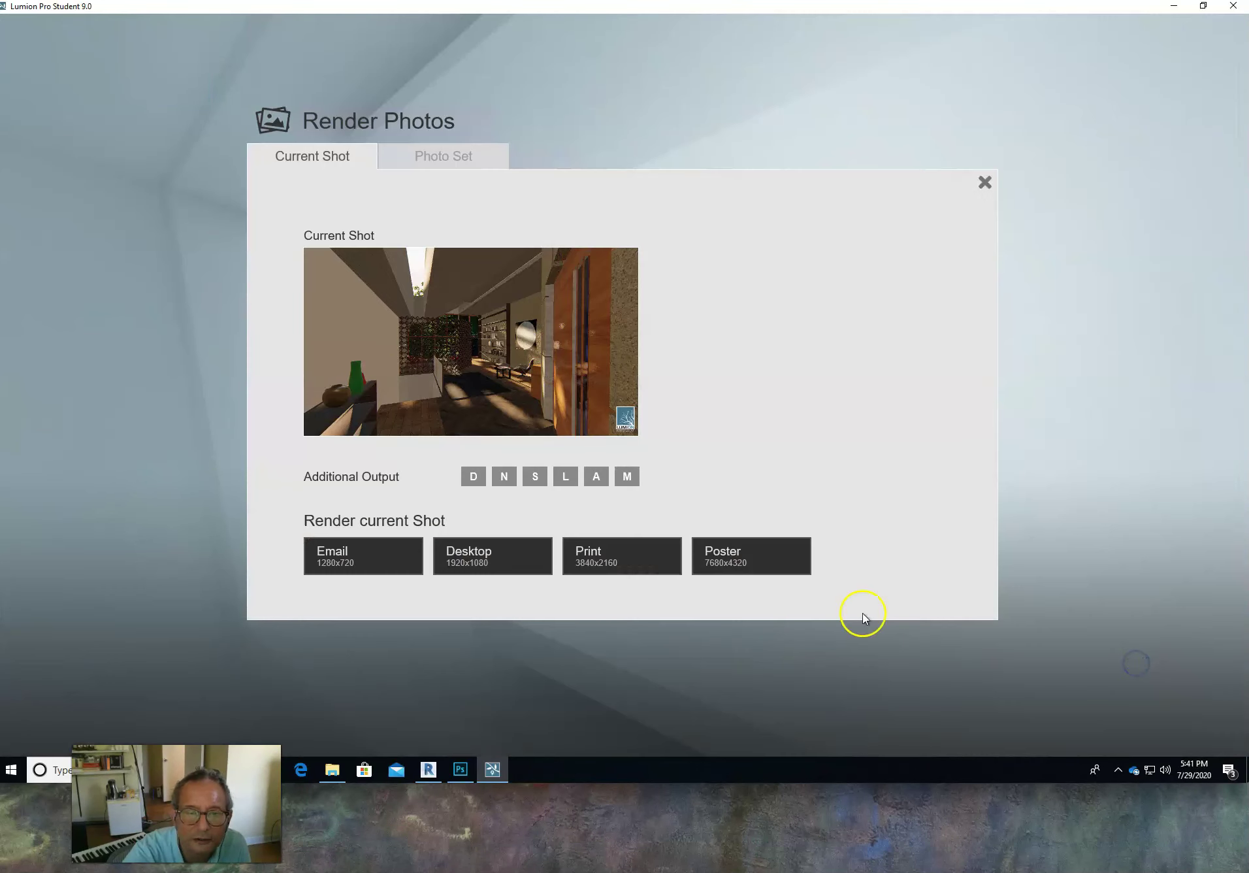
click(506, 565)
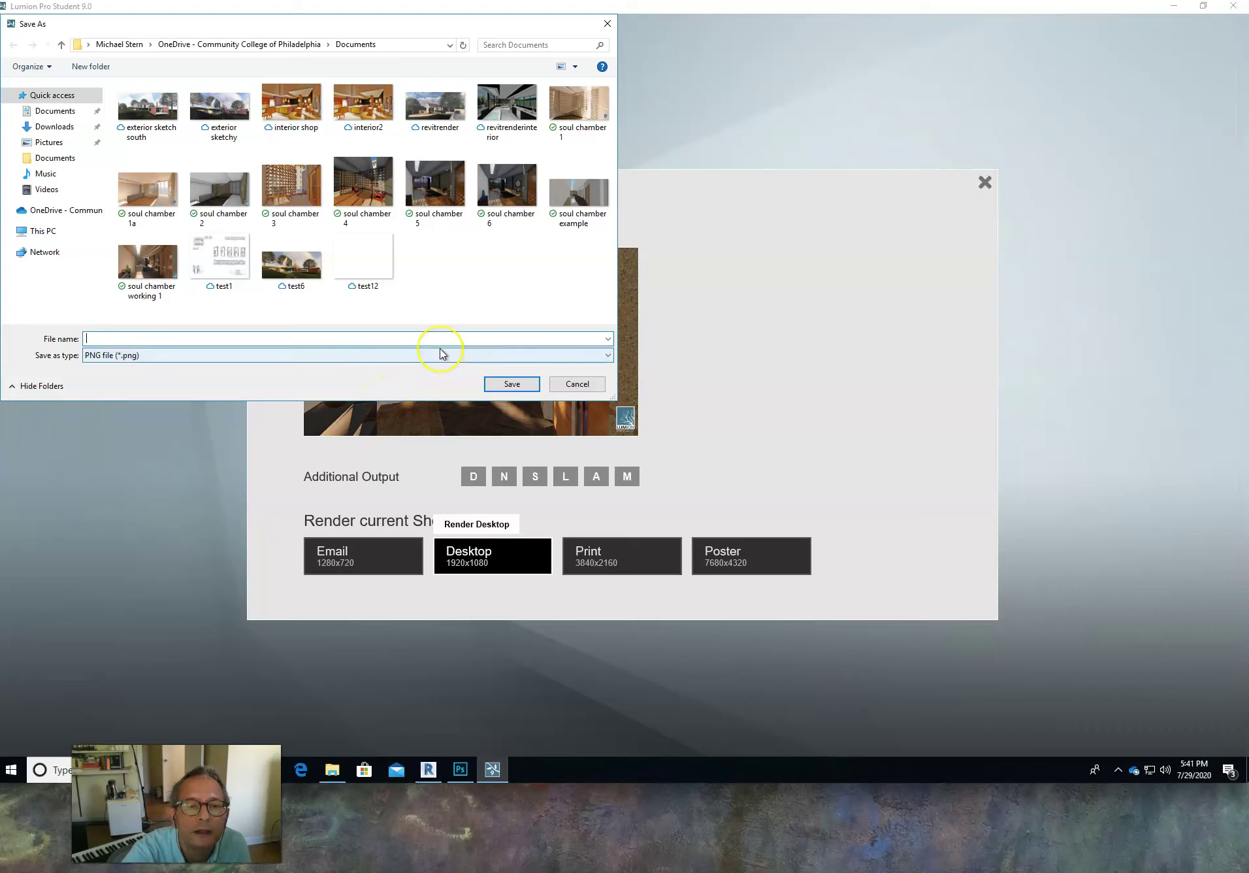
click(163, 266)
click(175, 339)
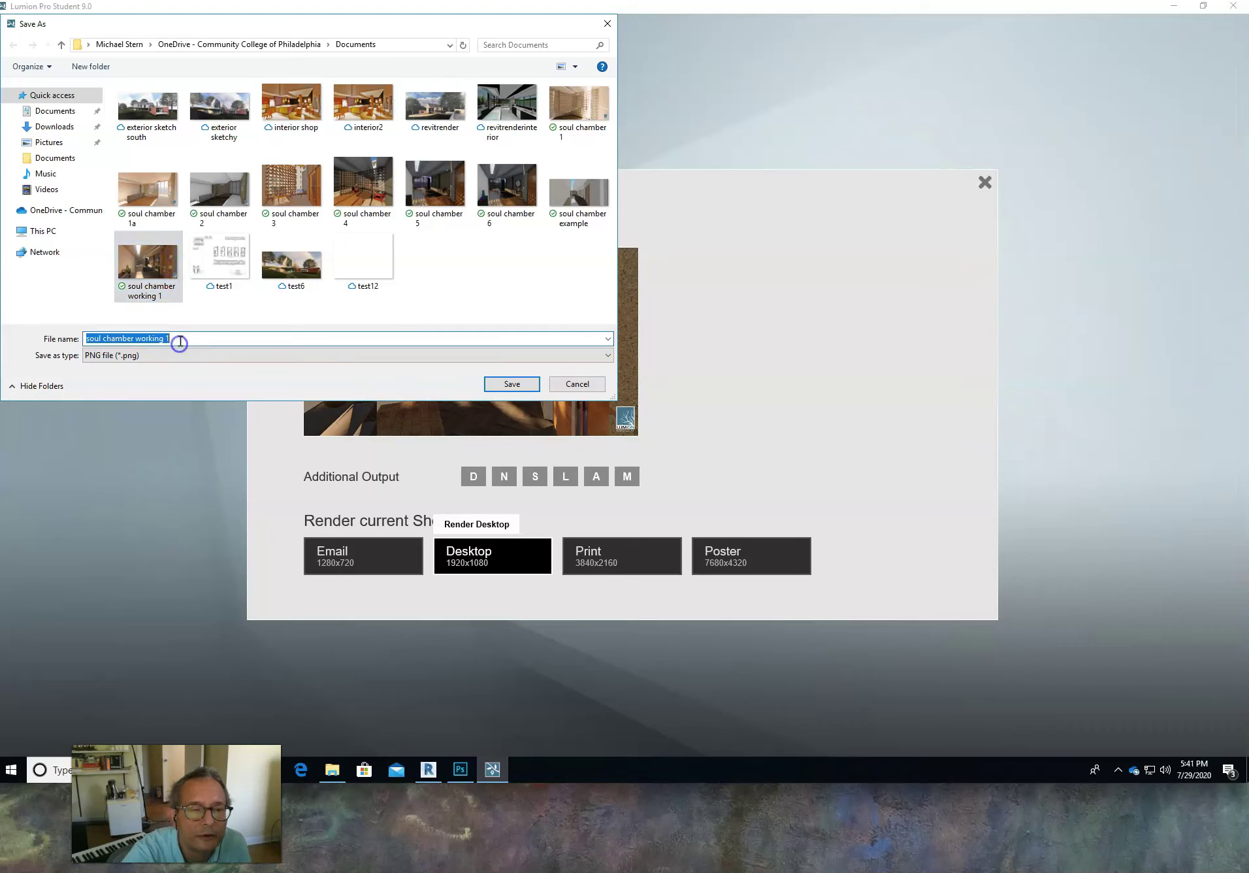
click(180, 340)
key(BackSpace)
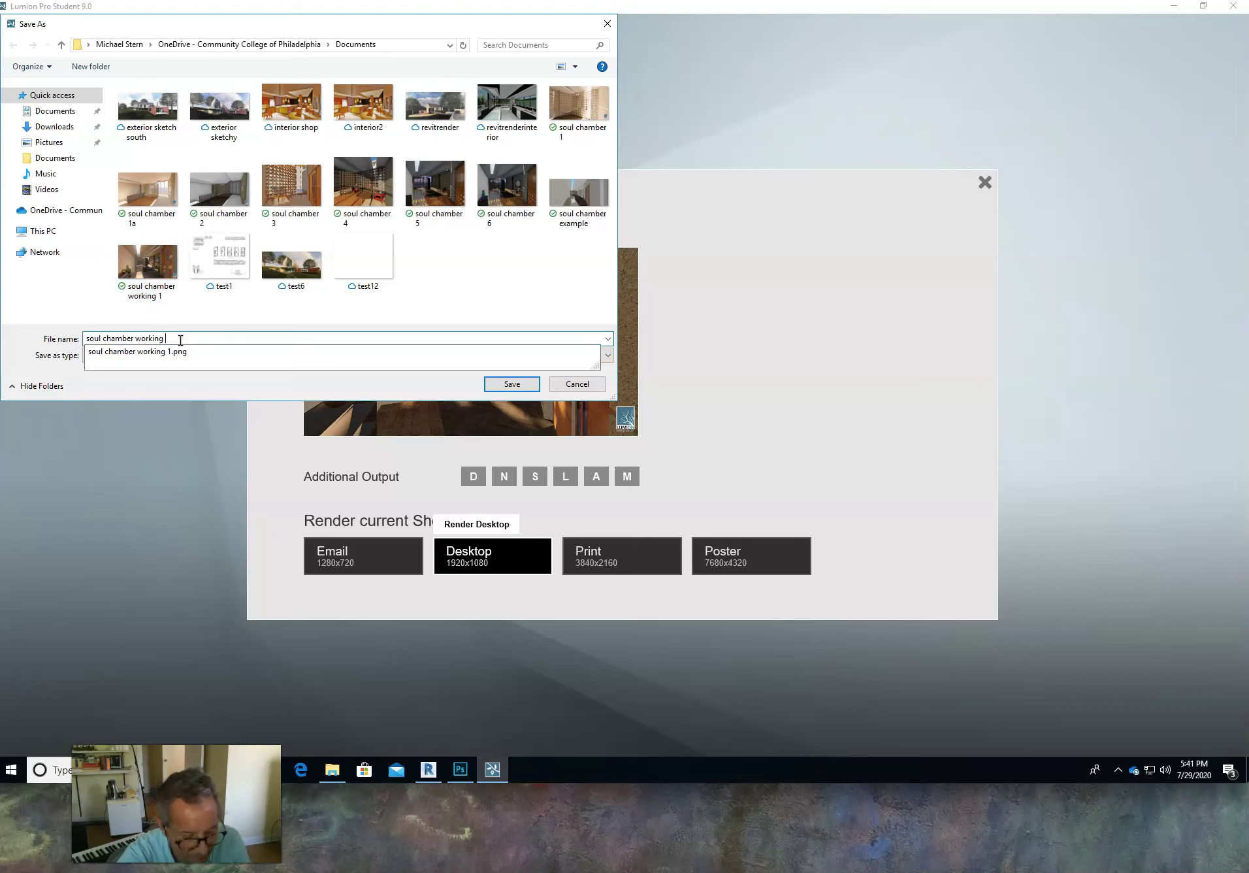
click(185, 341)
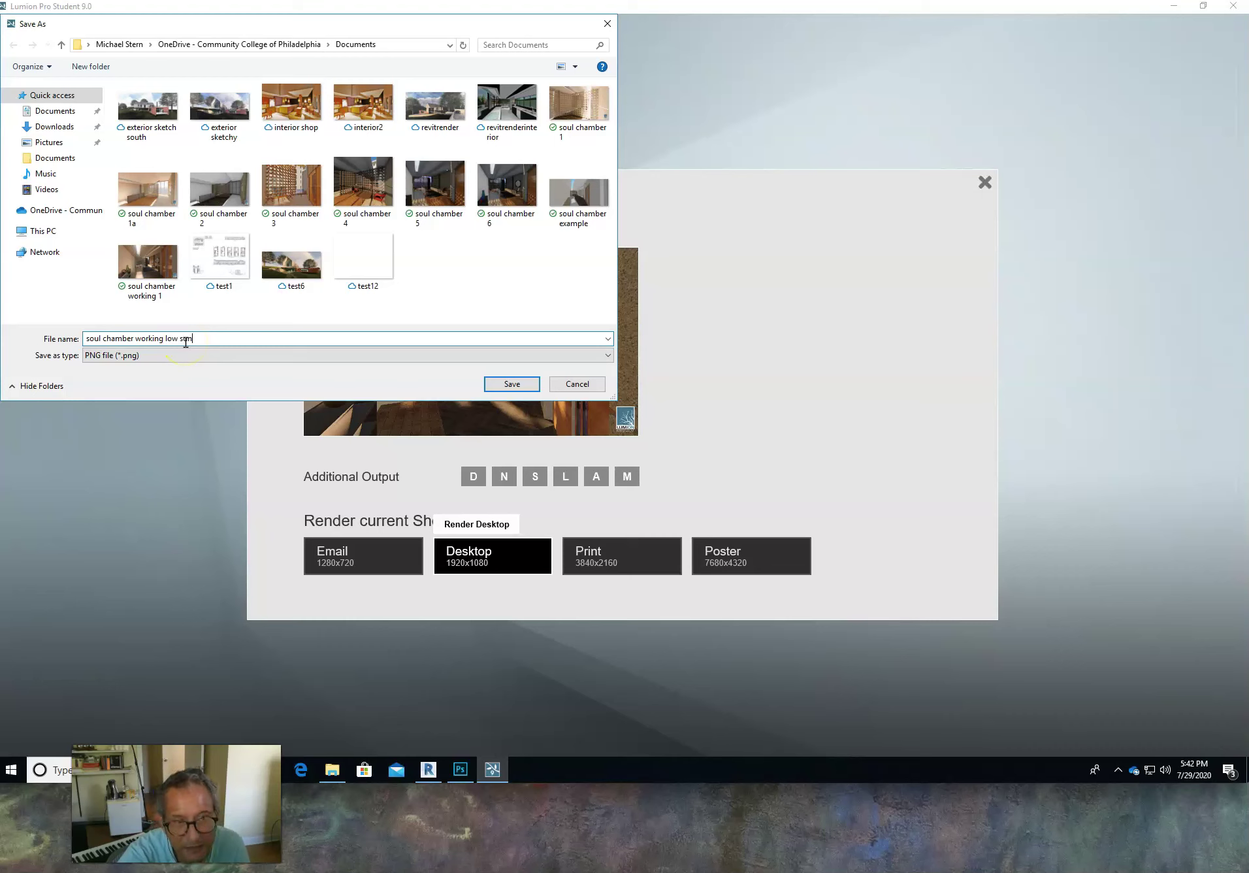
click(494, 385)
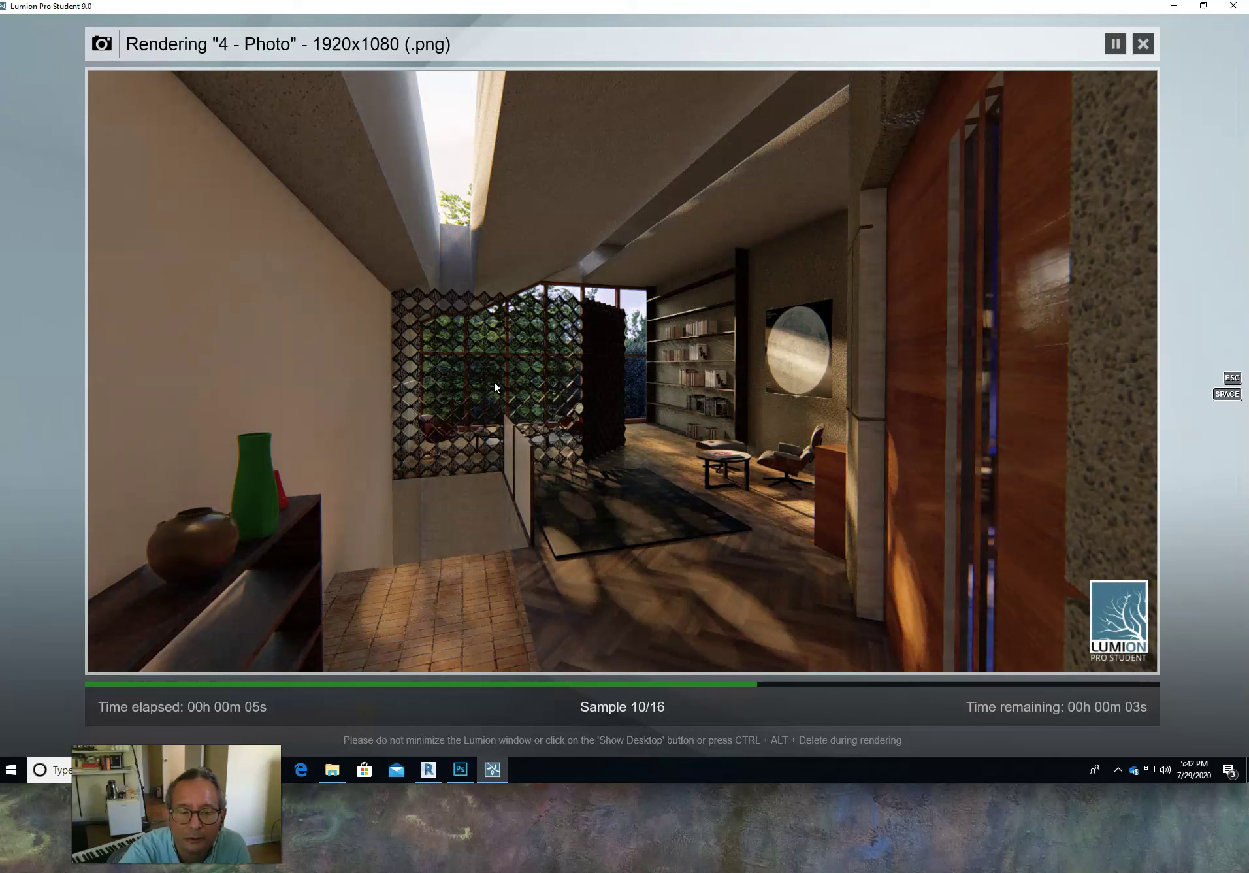
click(497, 390)
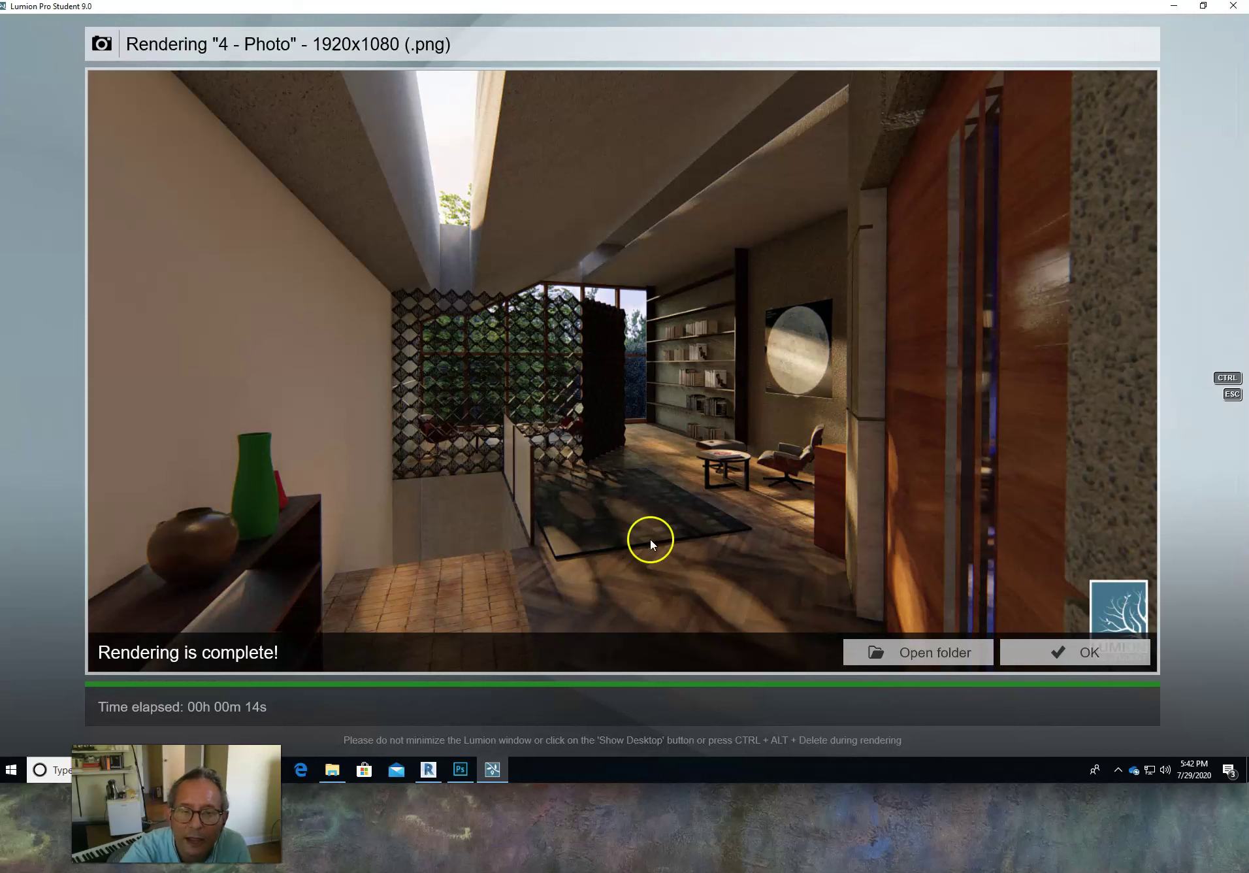
click(1069, 660)
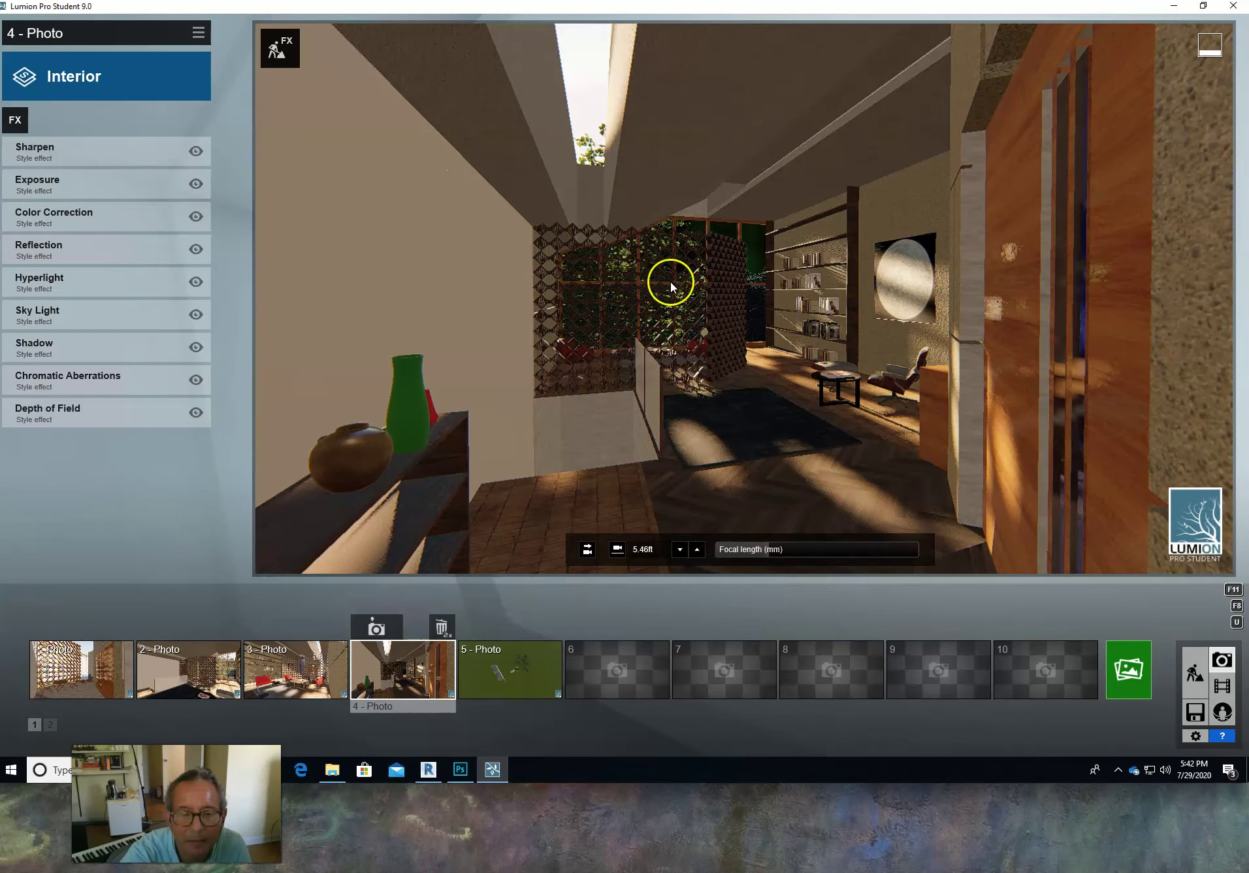
Step: Try the Color Sketch style on 4 - Photo
click(115, 75)
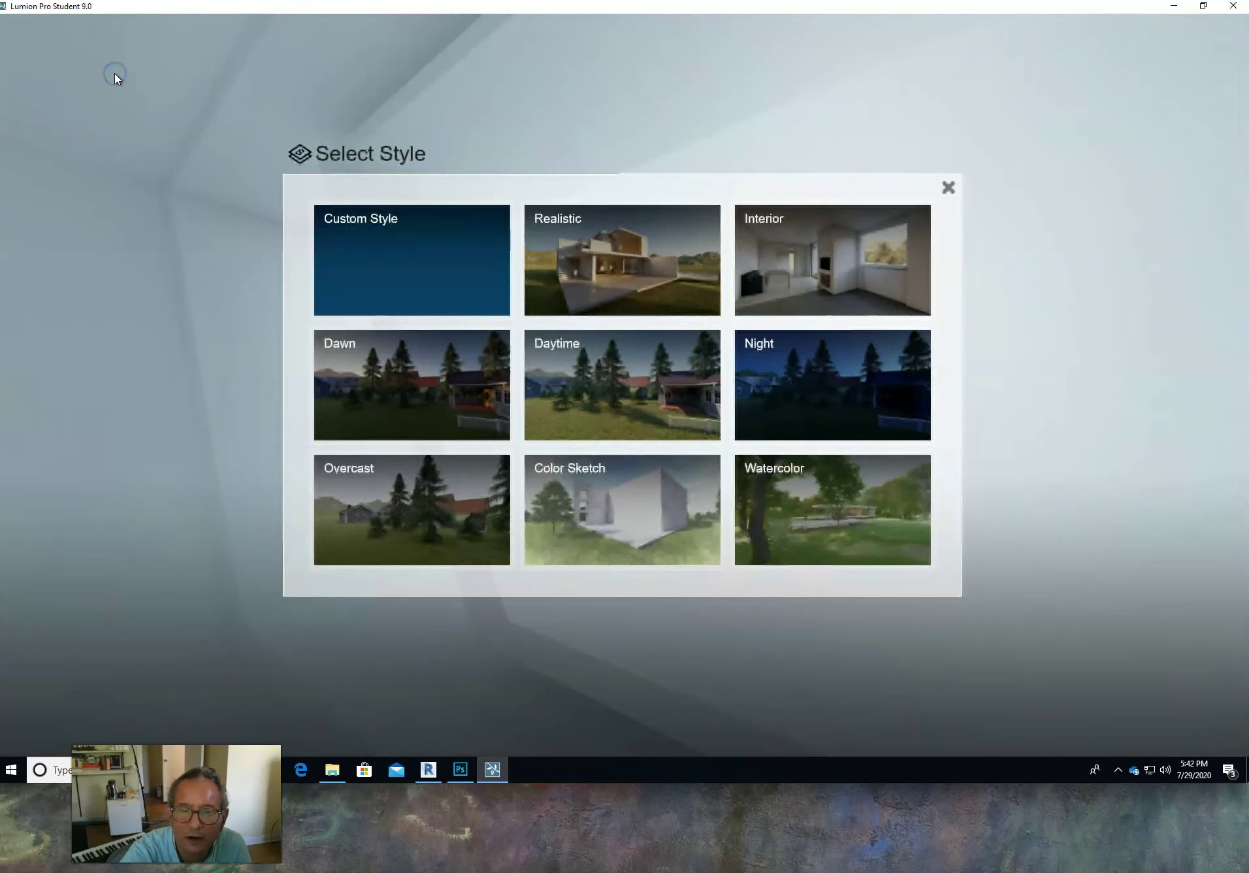
click(856, 500)
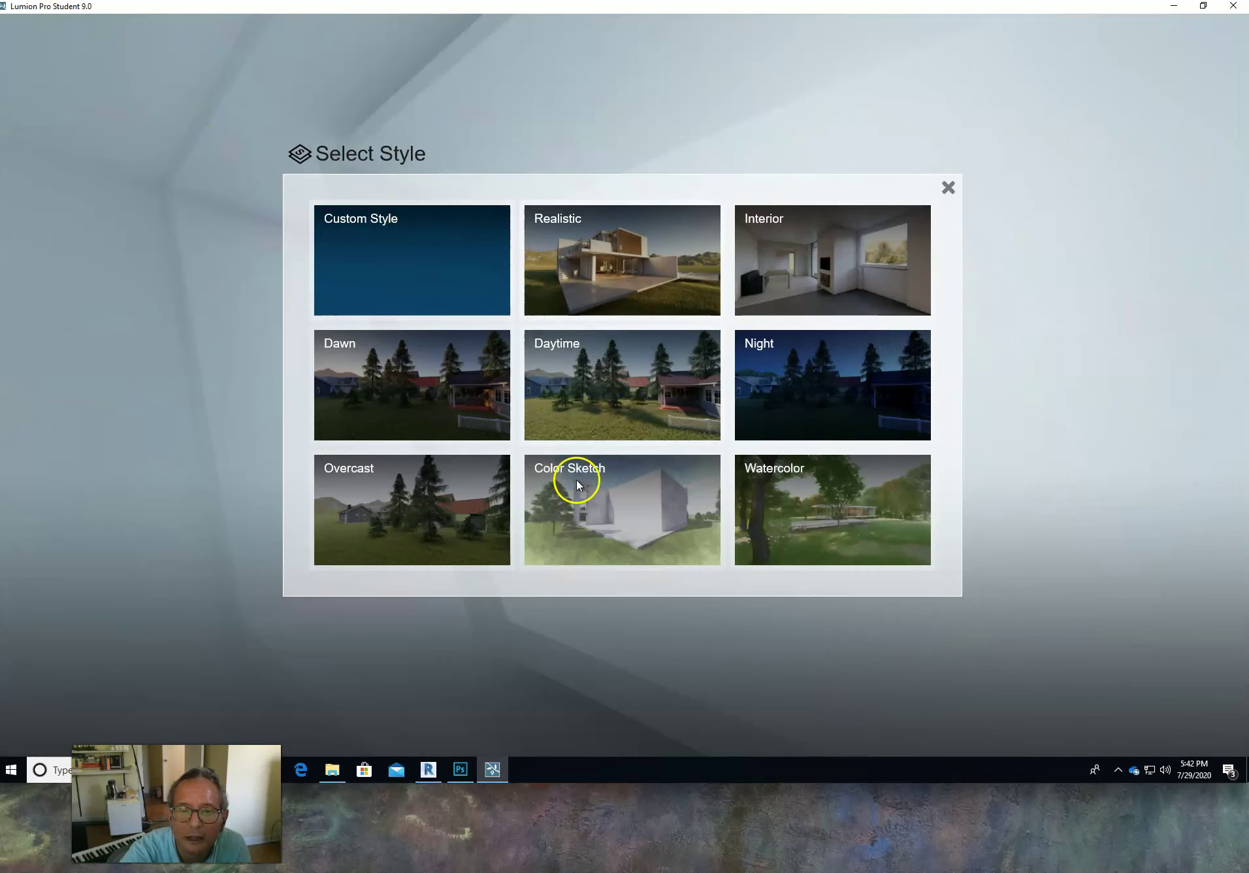
click(587, 479)
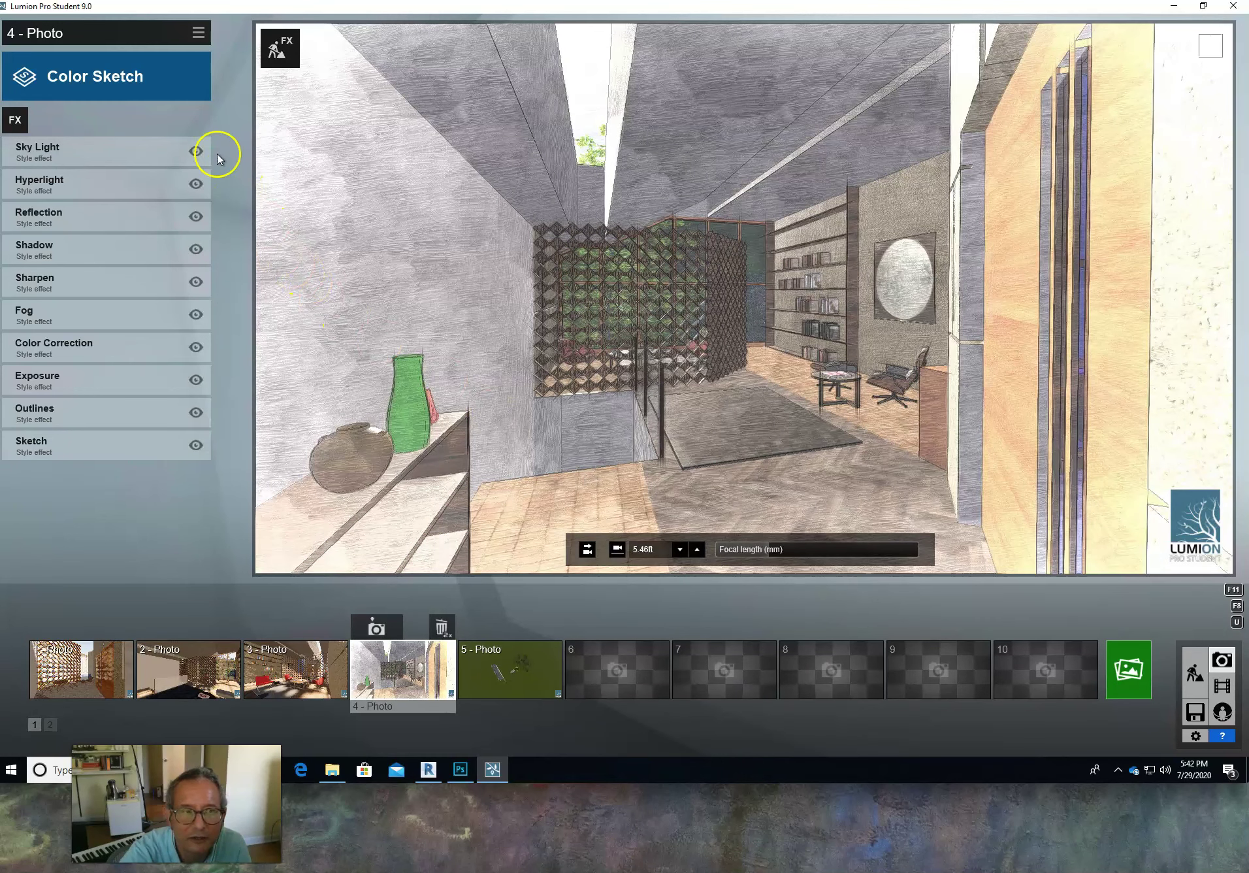
Step: Apply the Realistic style to 4 - Photo and render it at 1920x1080 as a PNG named soul chamber working low sun realistic
click(156, 90)
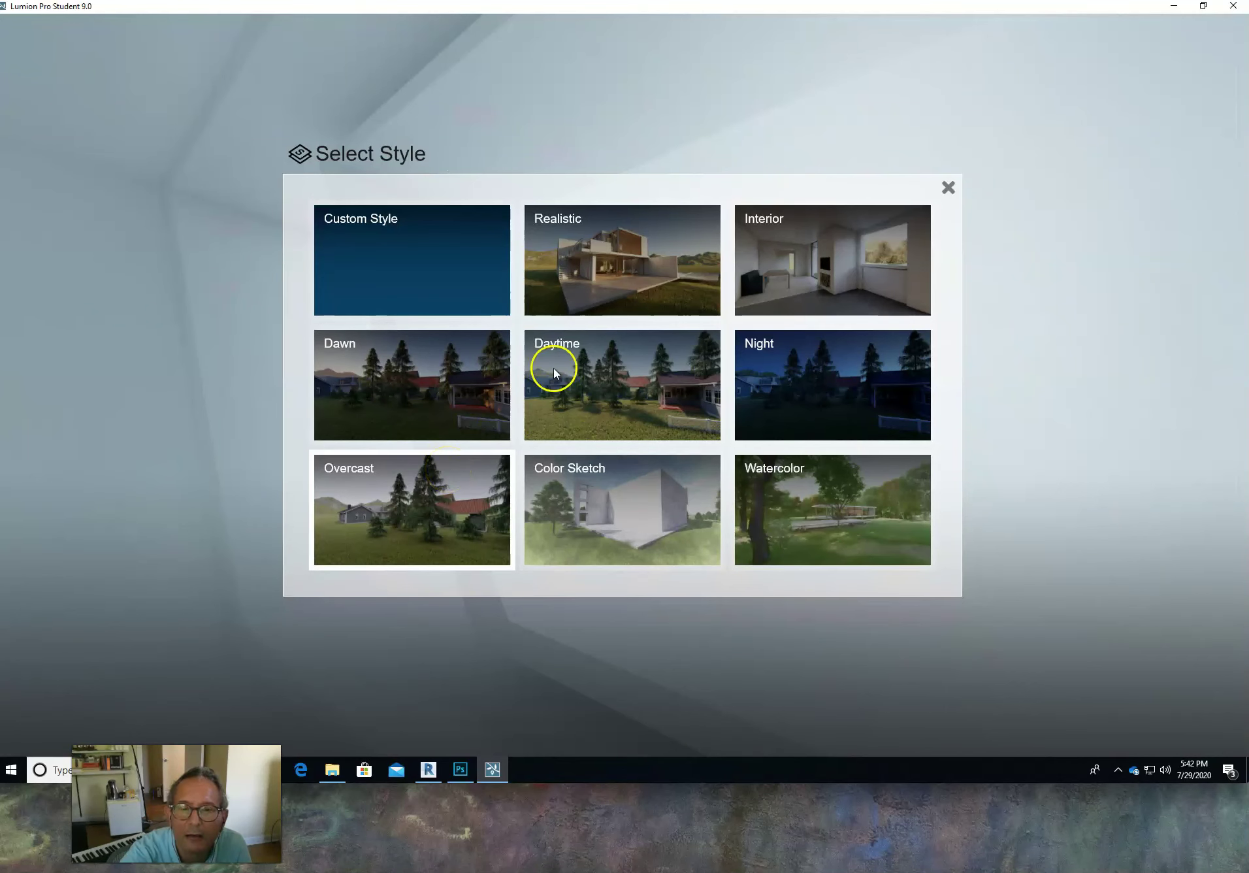
click(602, 271)
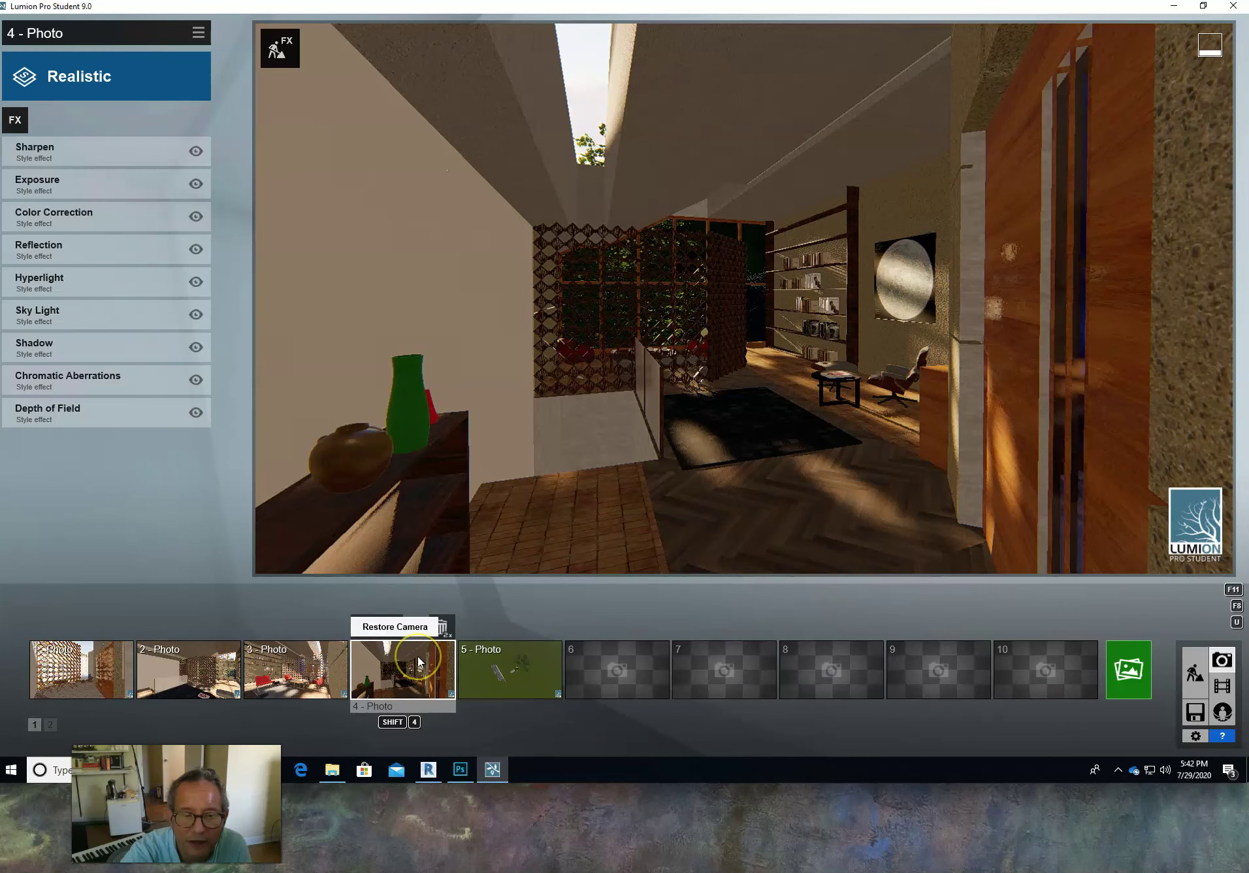
click(1128, 667)
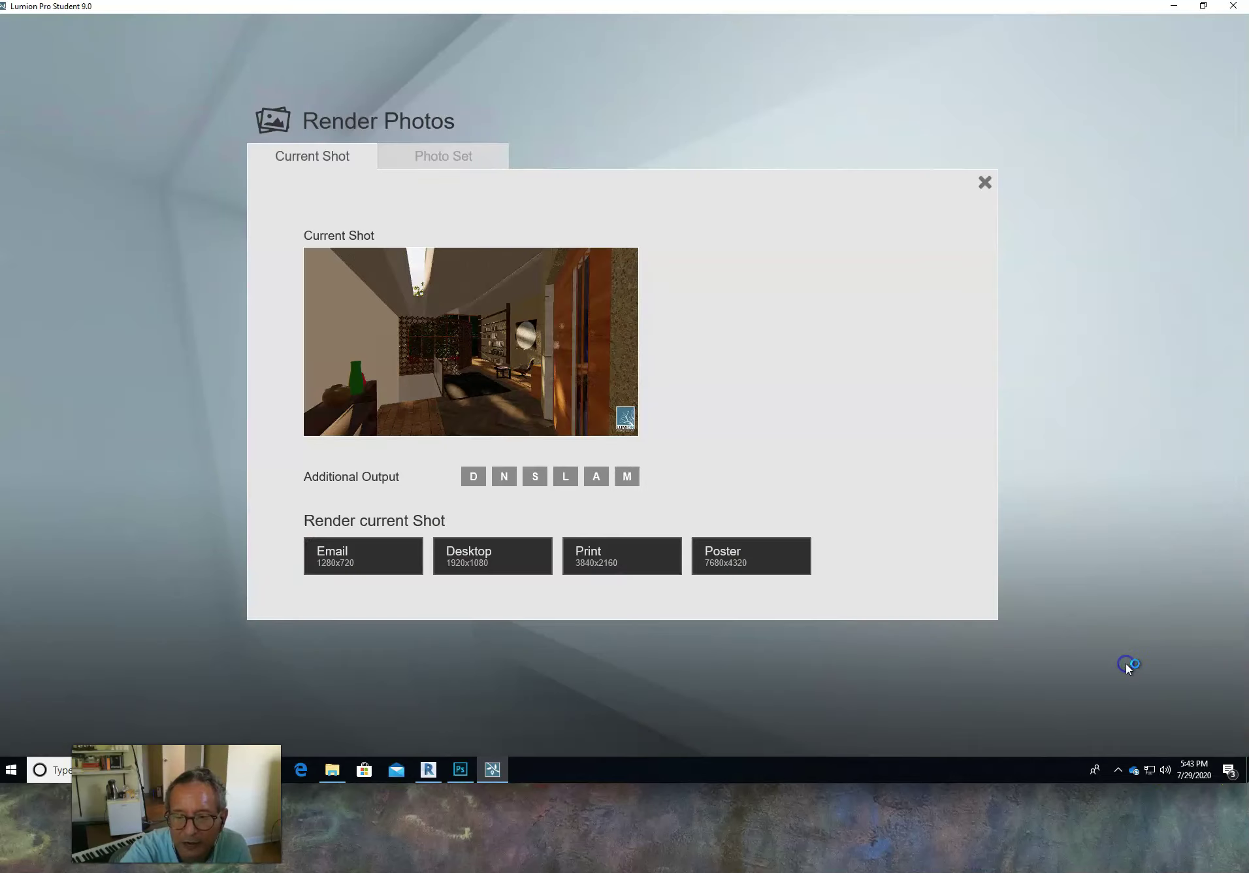
click(477, 553)
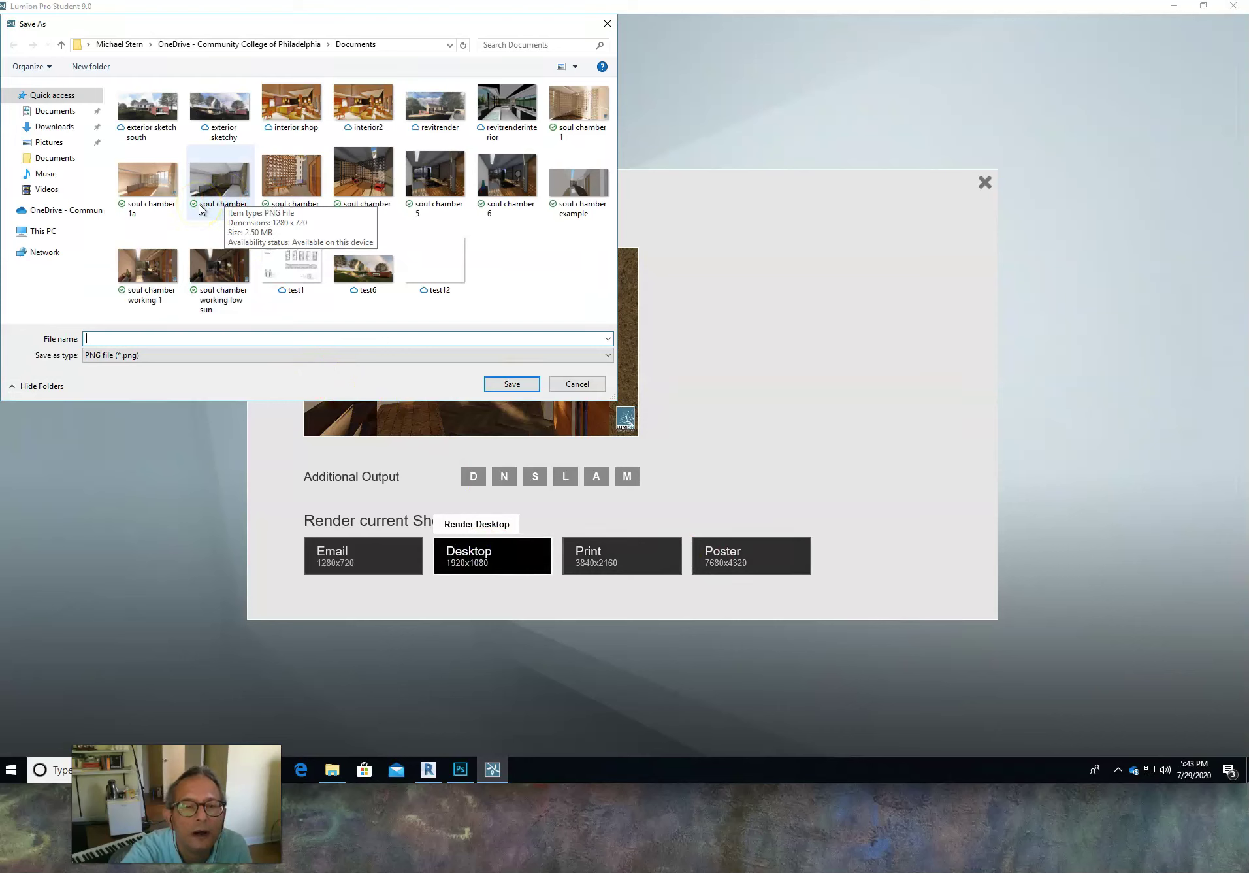
click(209, 269)
click(202, 338)
click(203, 338)
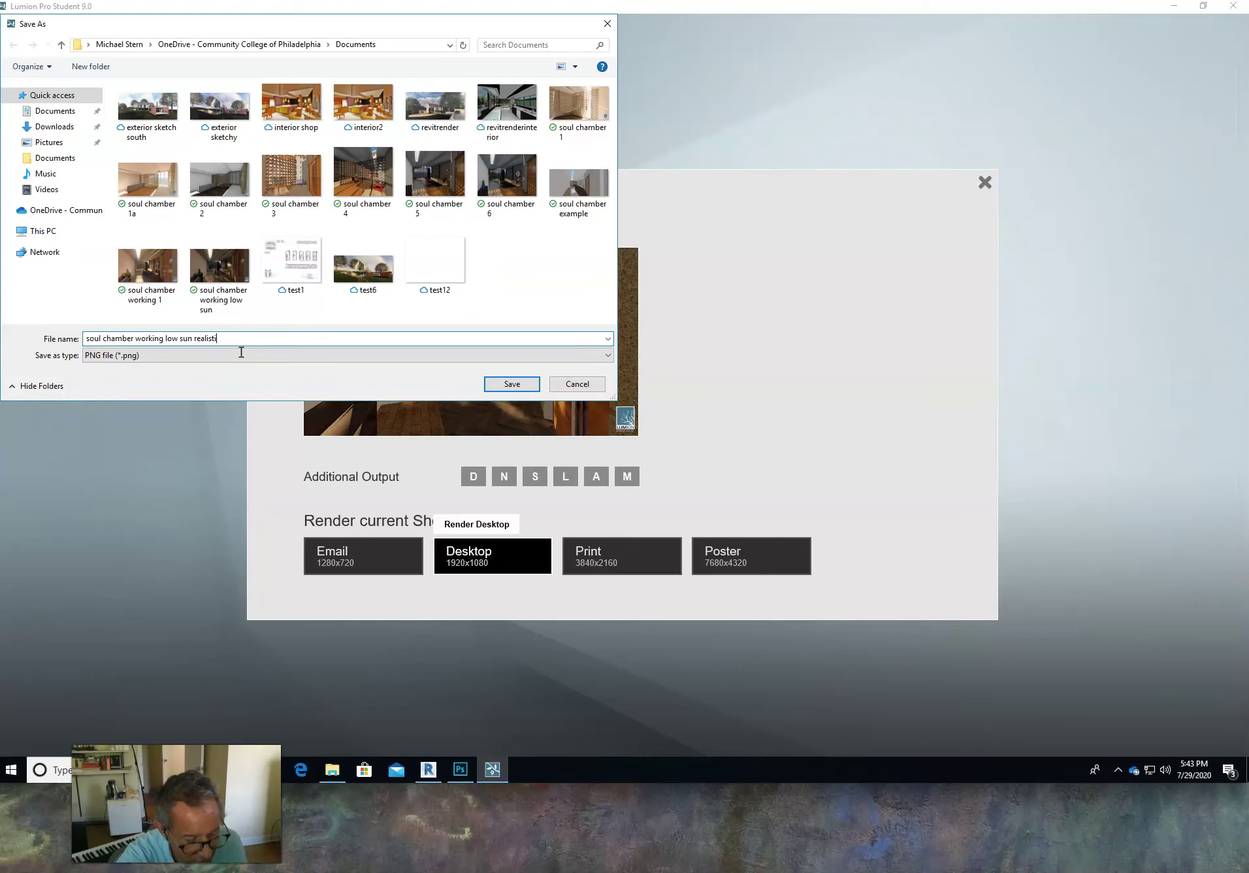
click(512, 384)
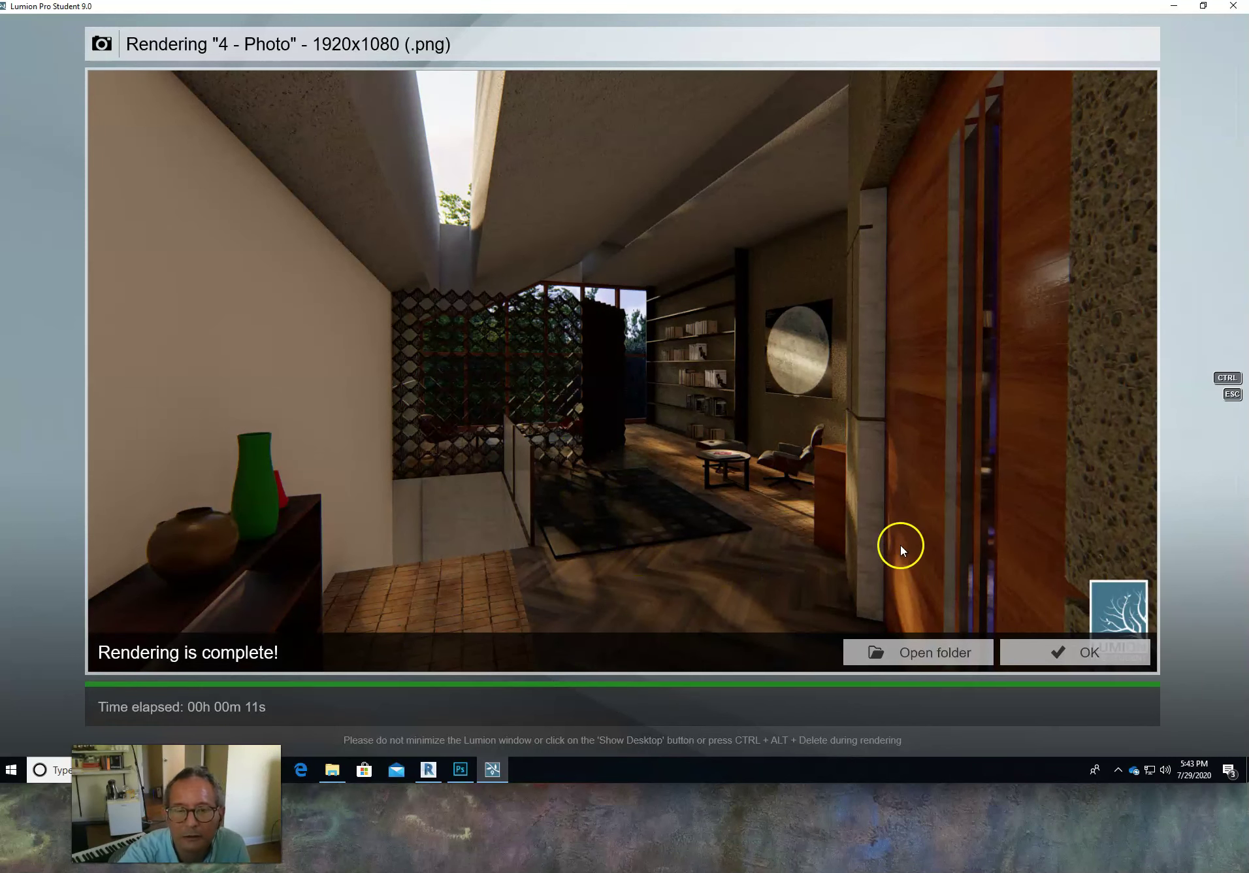
click(1099, 656)
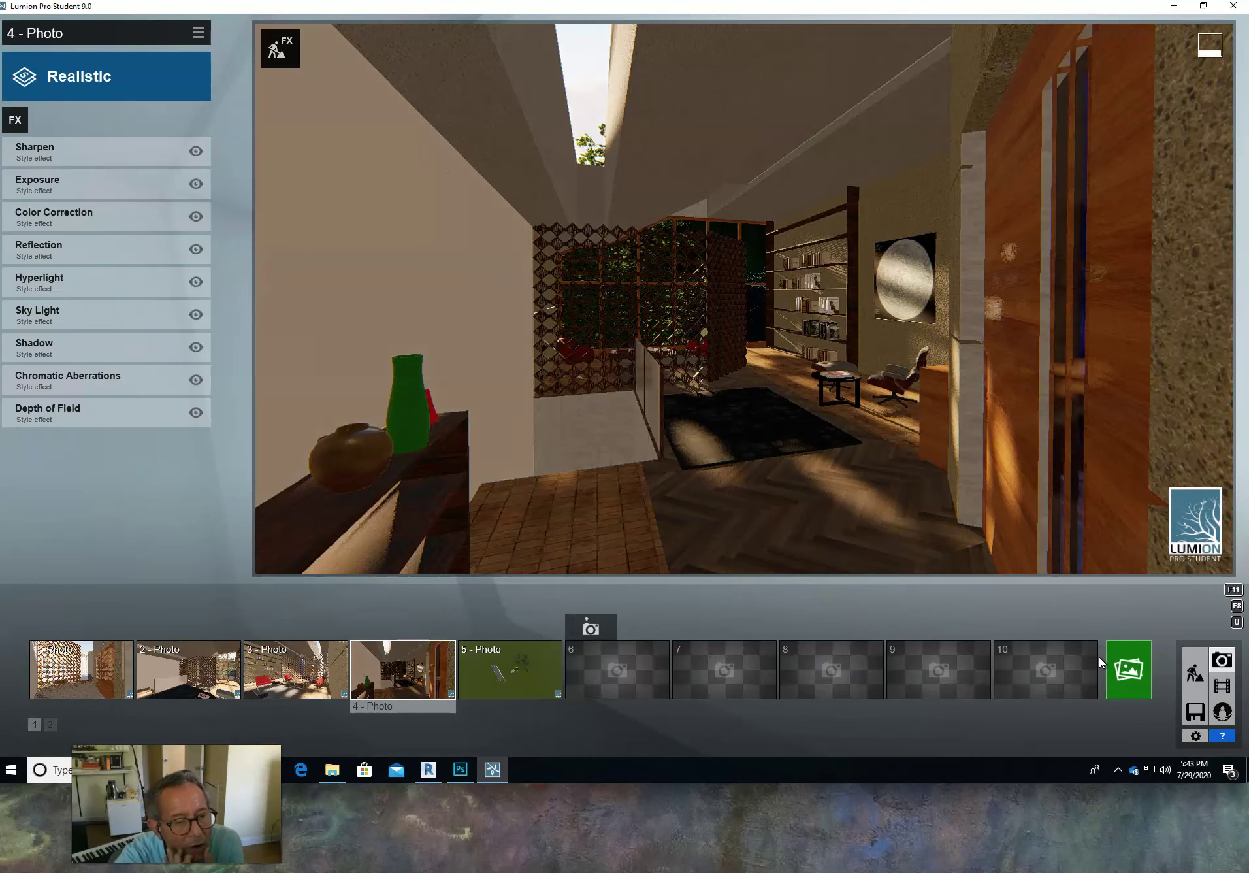
Step: Render 1 - Photo at the Desktop size of 1920x1080 and save it as a PNG named soul chamber working low sun terrace
click(89, 678)
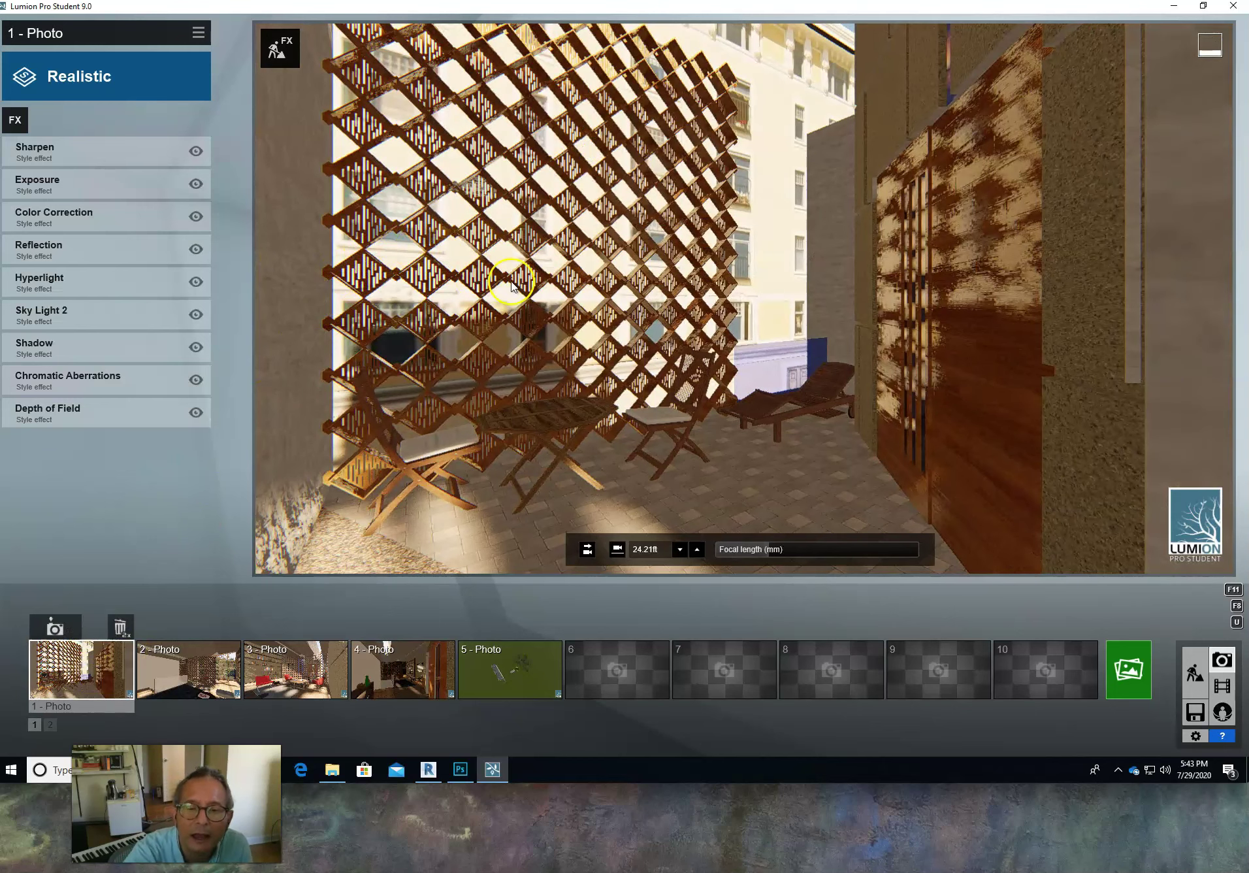
click(1140, 678)
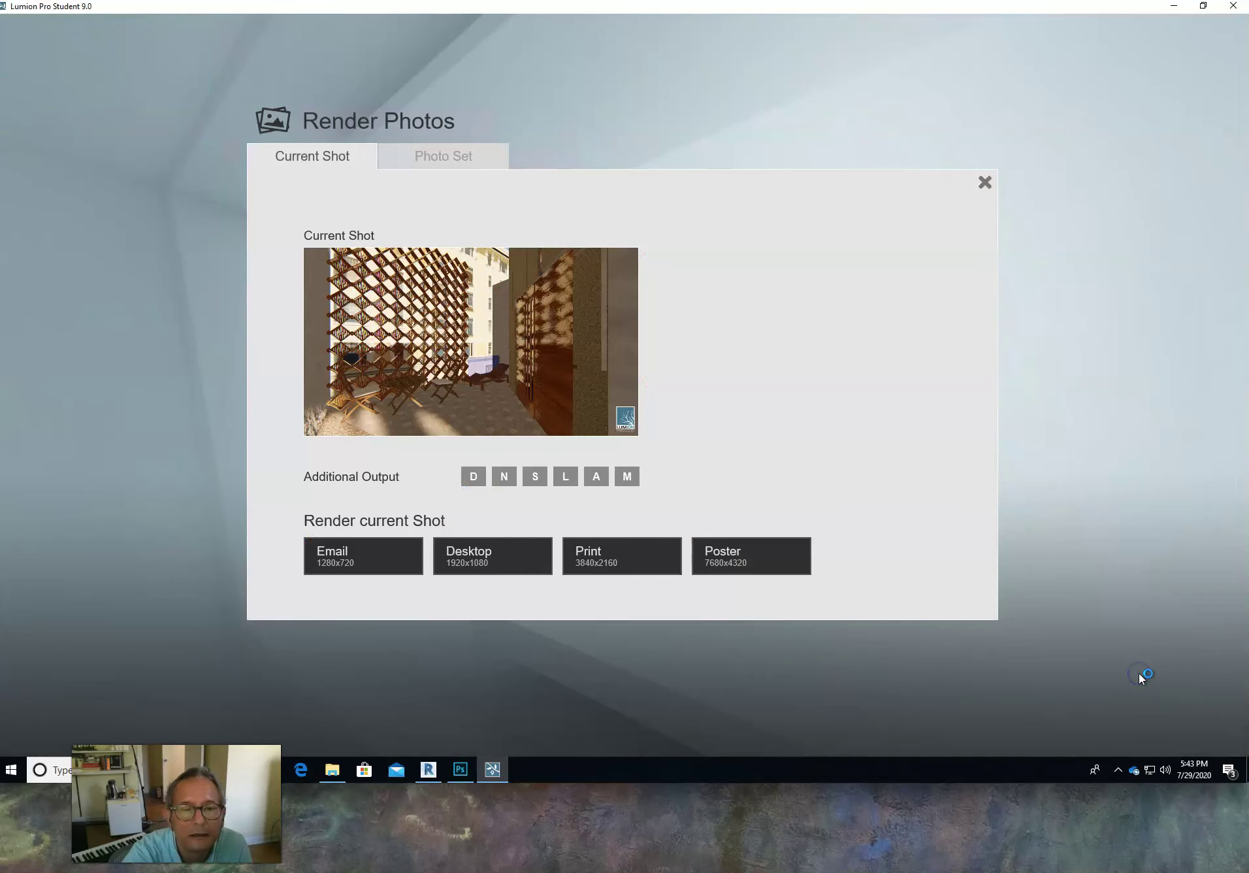
click(530, 561)
click(221, 281)
click(221, 337)
click(223, 337)
drag(224, 337, 197, 338)
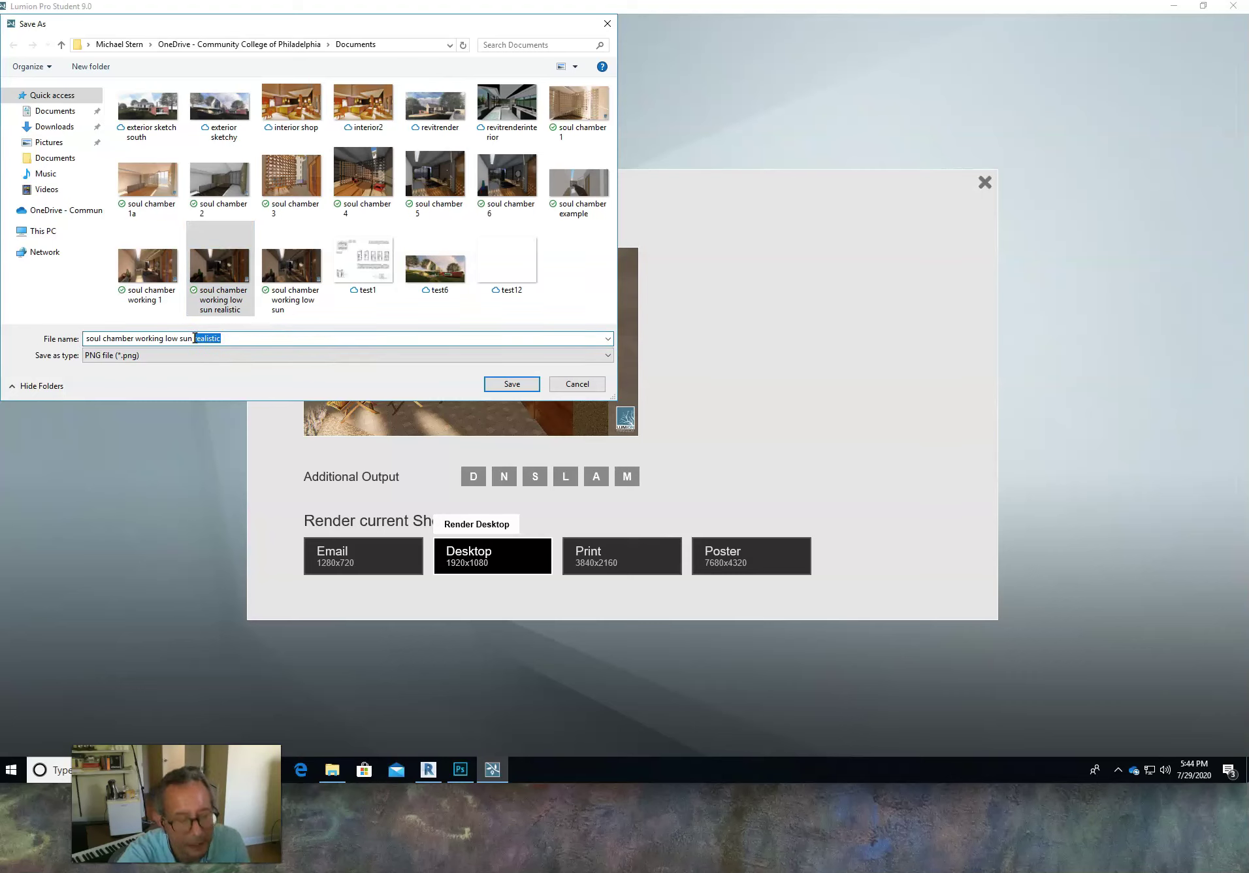
key(BackSpace)
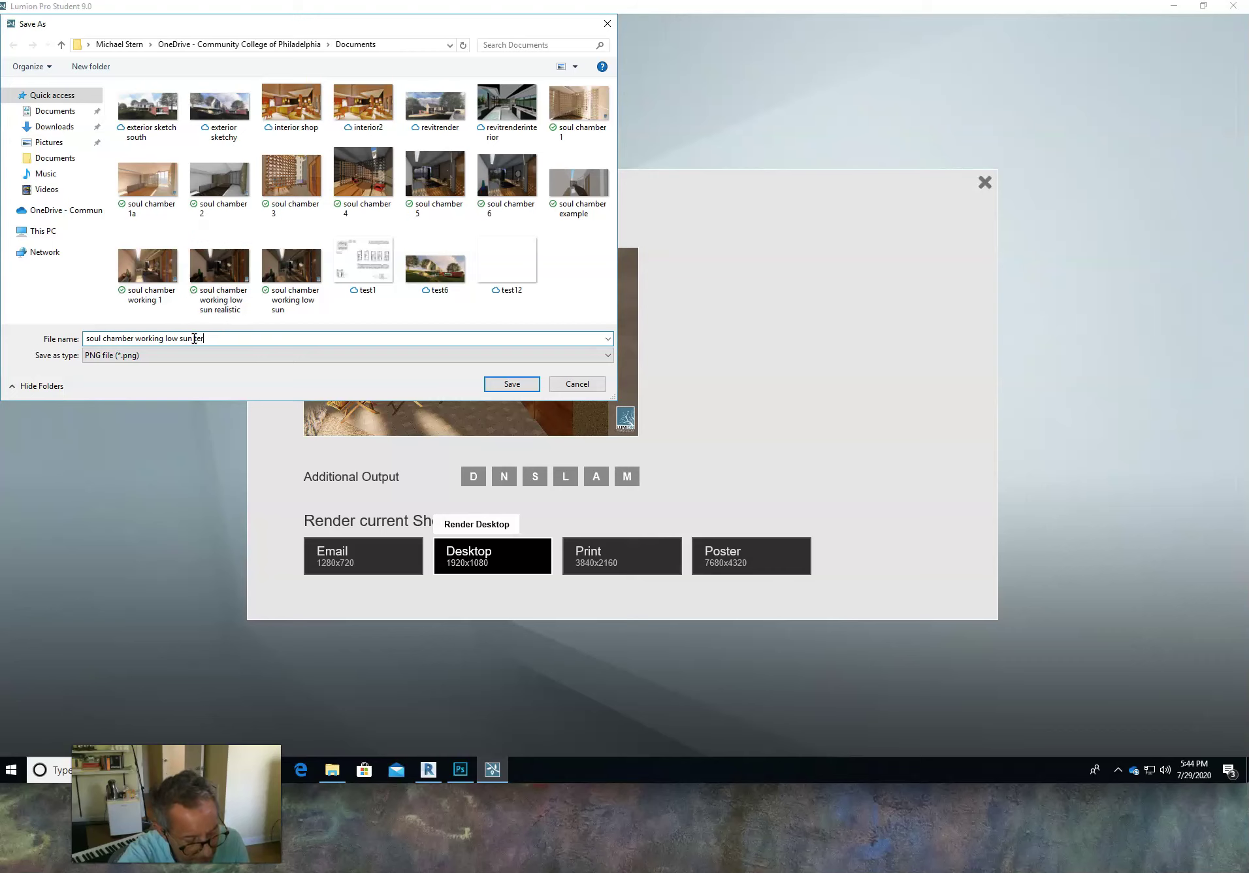
click(513, 387)
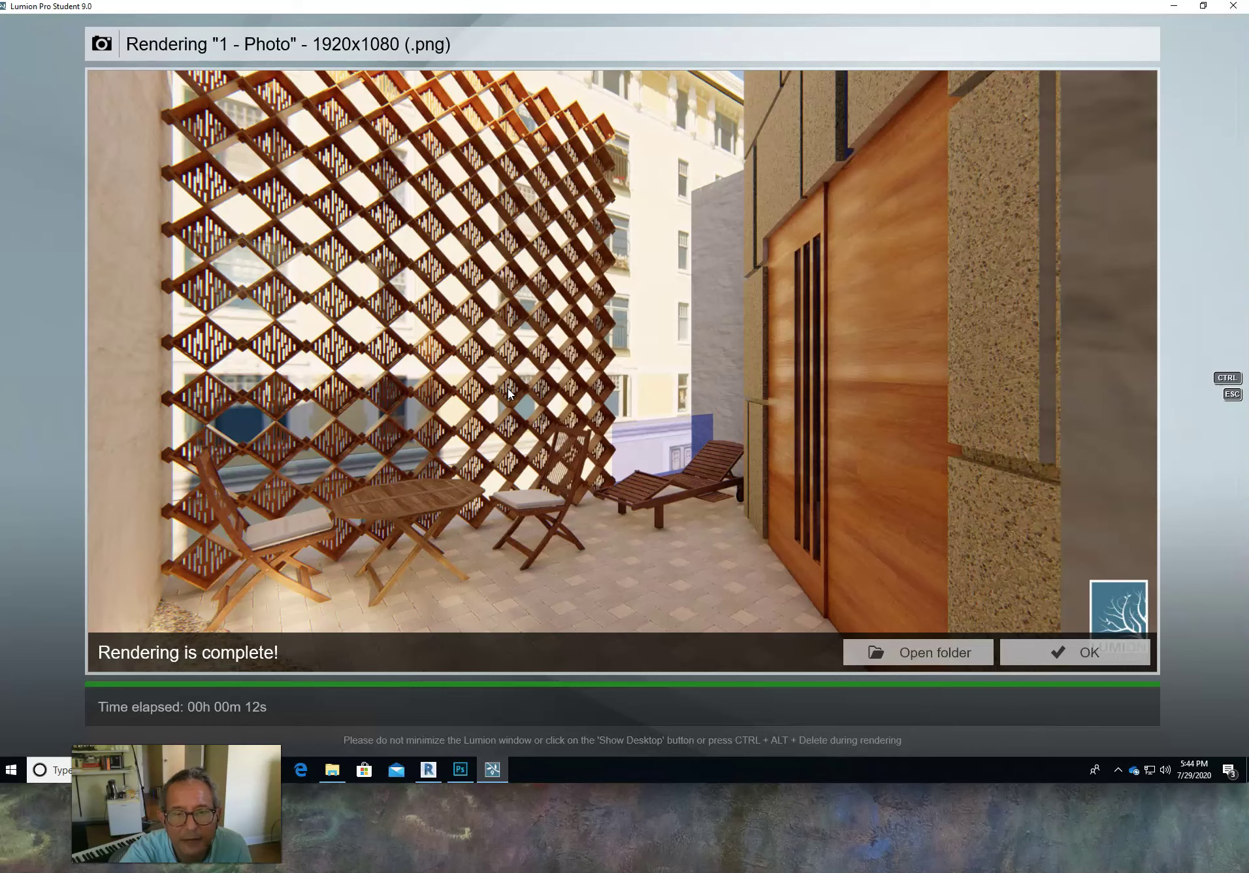
click(1073, 655)
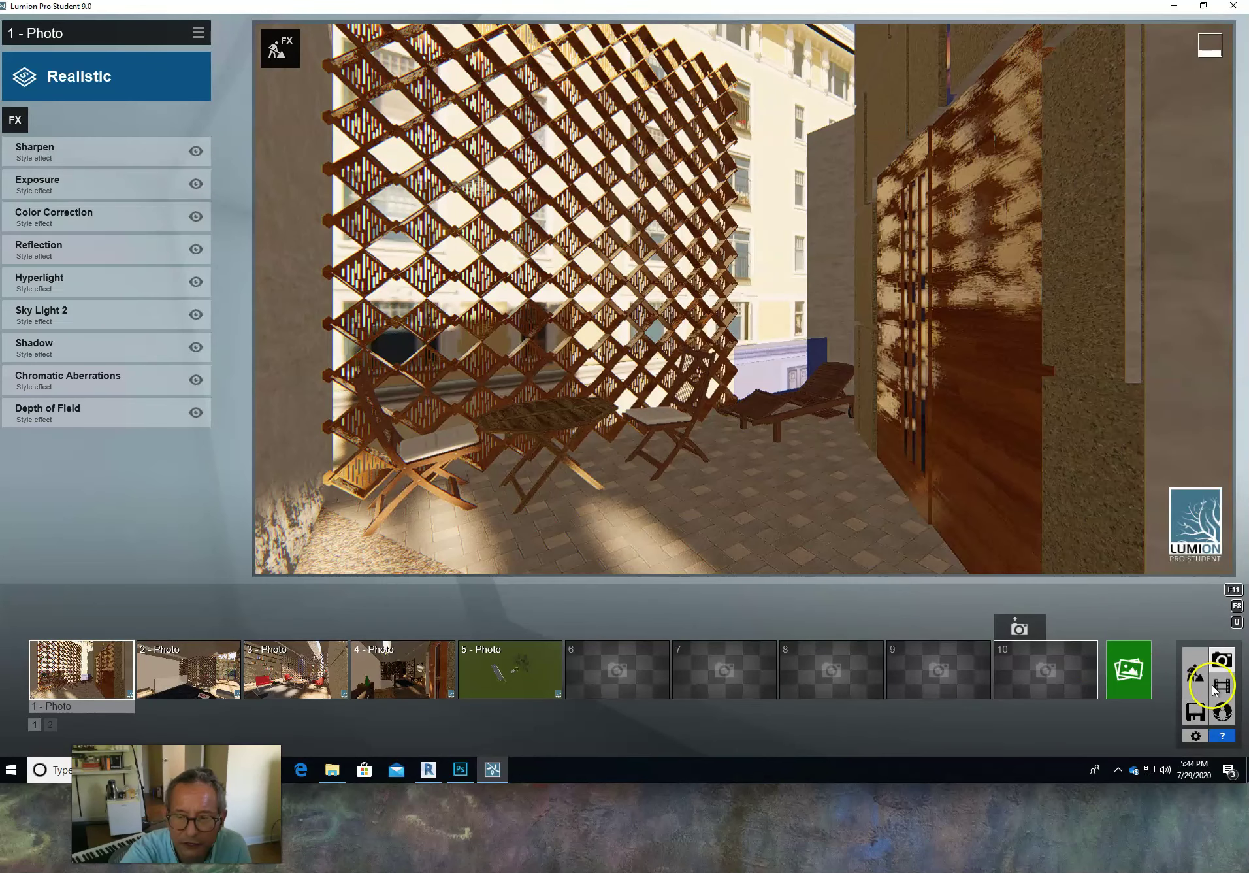
Step: Turn the sun direction to west-northwest with a low sun height in the Build mode weather settings and return to Photo mode
click(1196, 675)
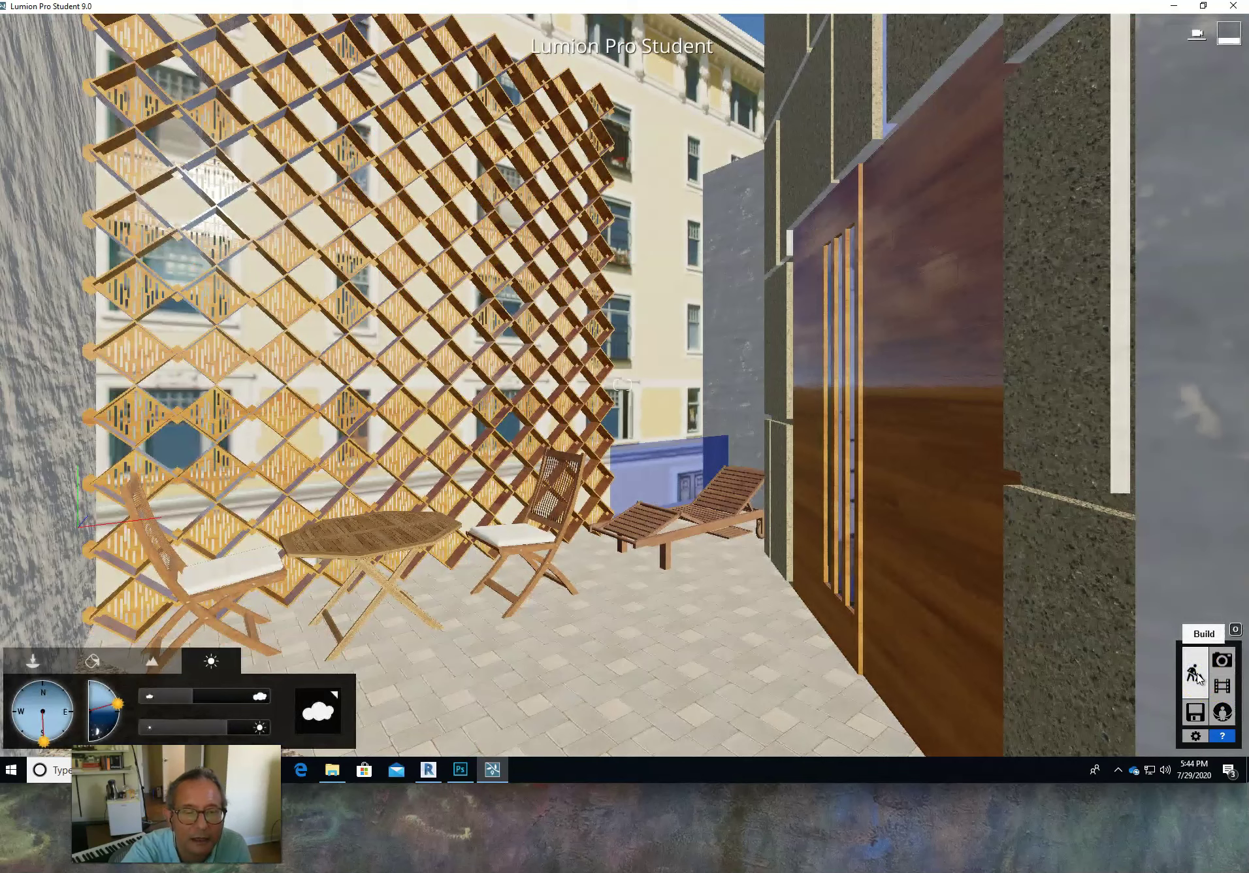
drag(125, 700, 109, 684)
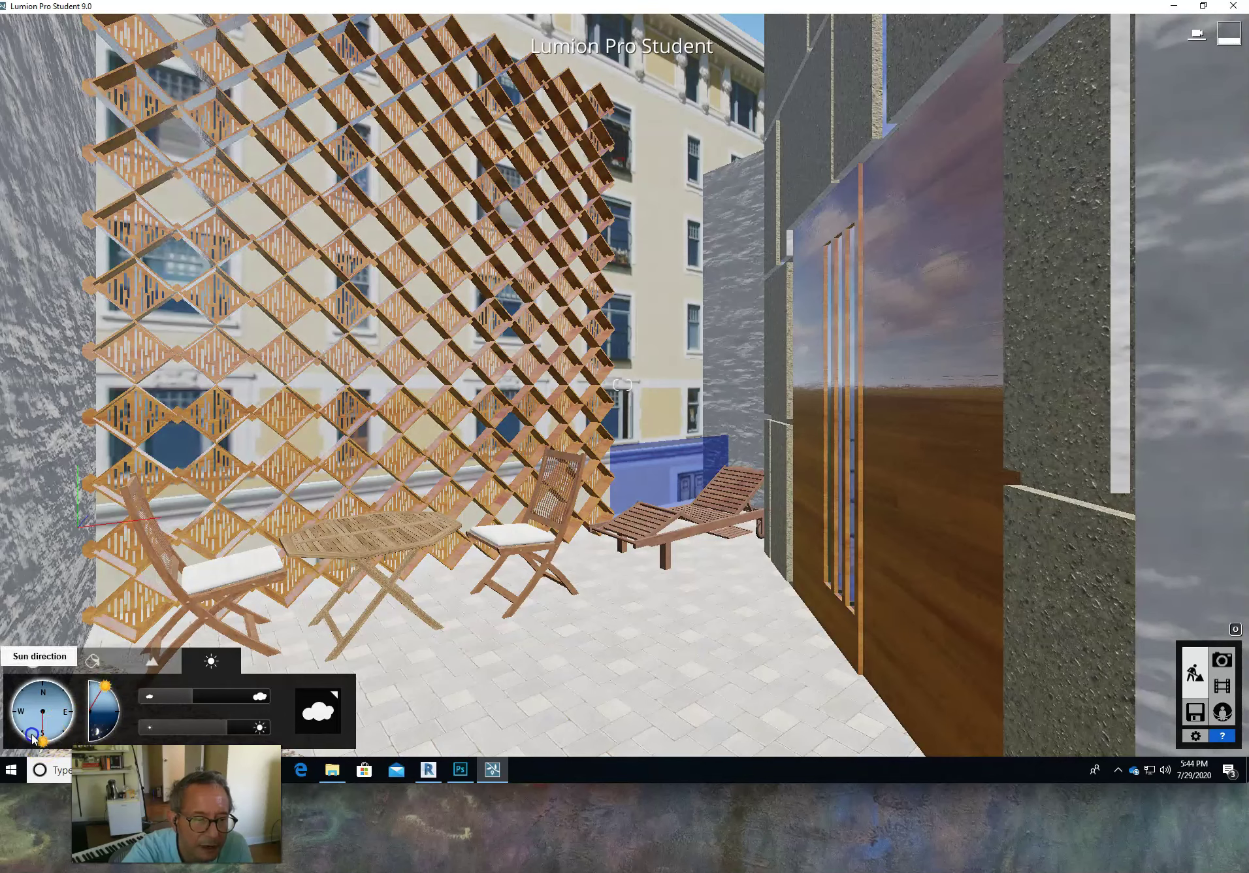
drag(33, 739, 12, 719)
drag(105, 686, 122, 714)
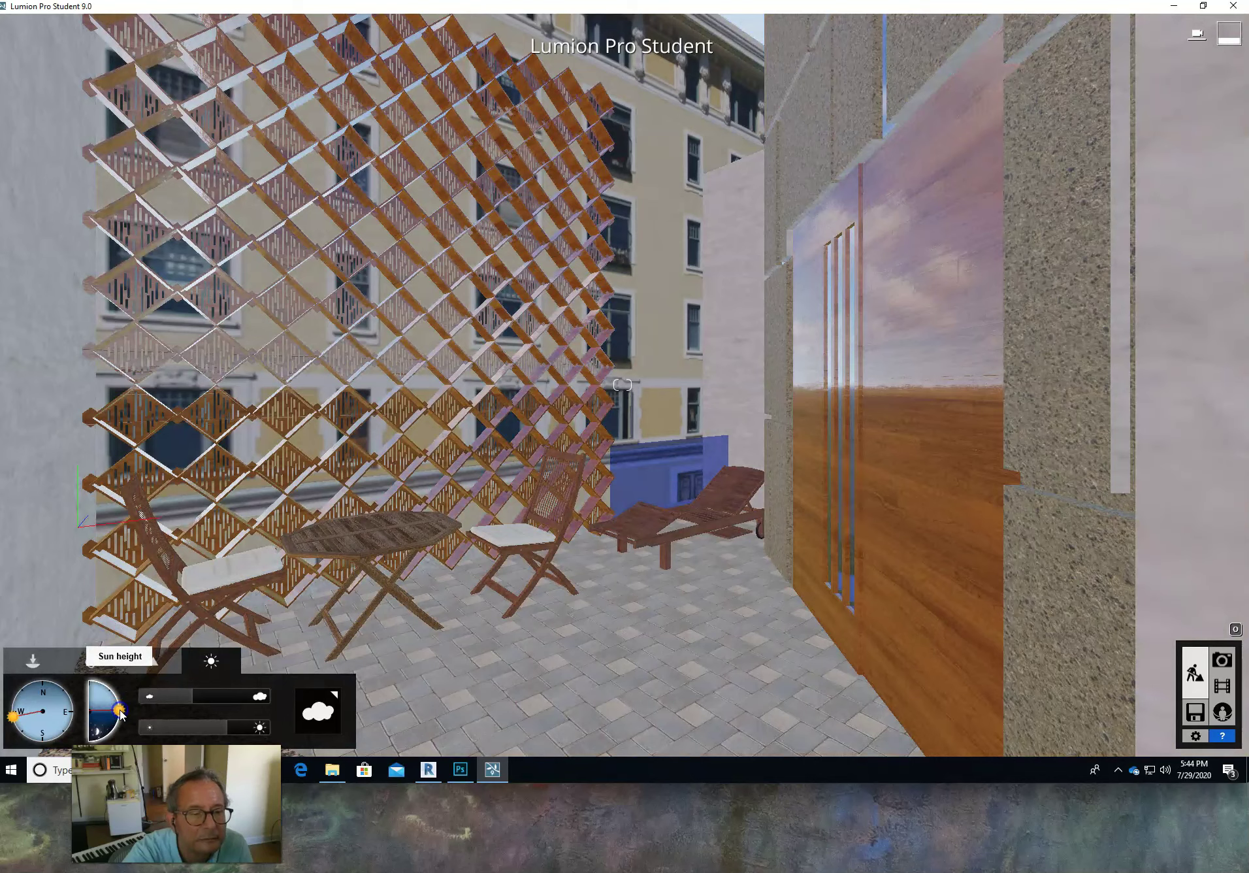
click(13, 718)
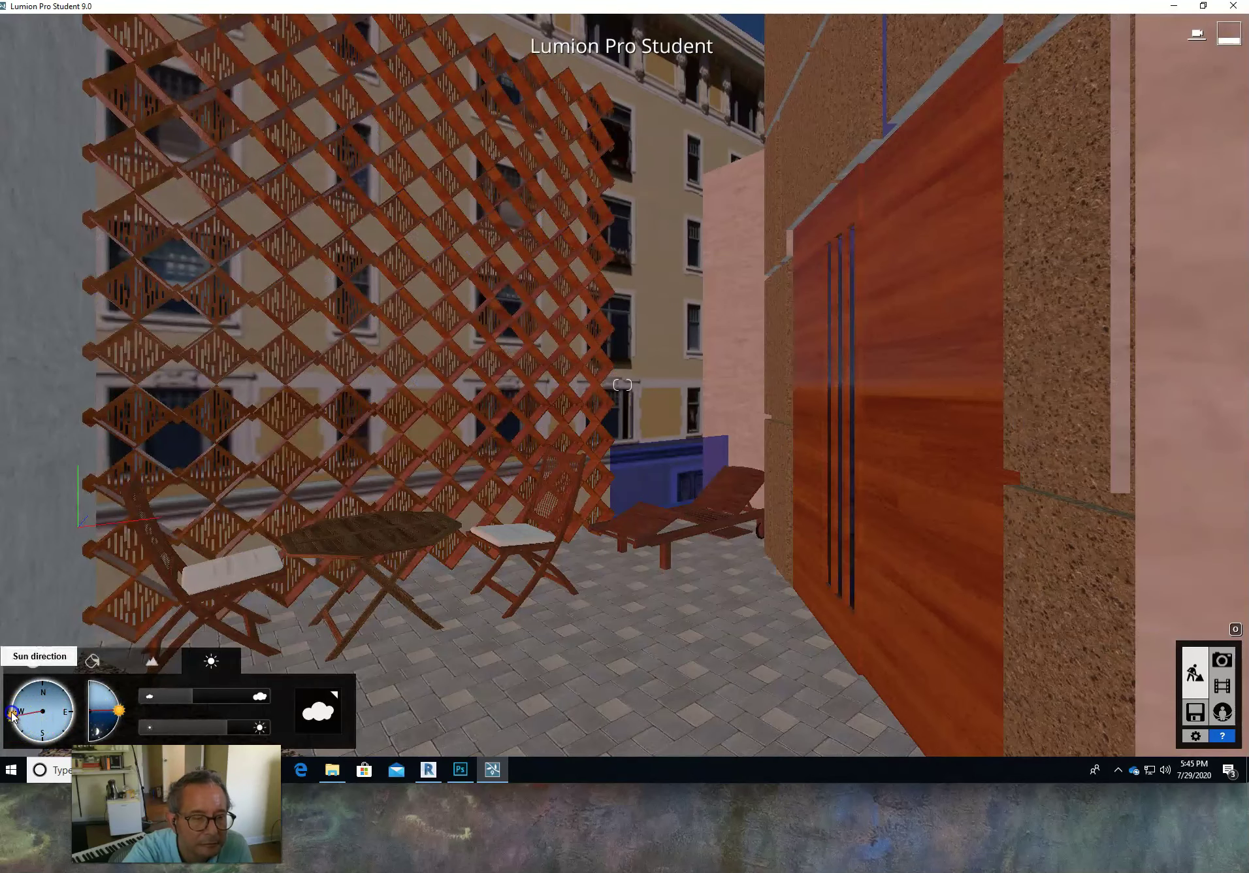
drag(14, 699, 16, 696)
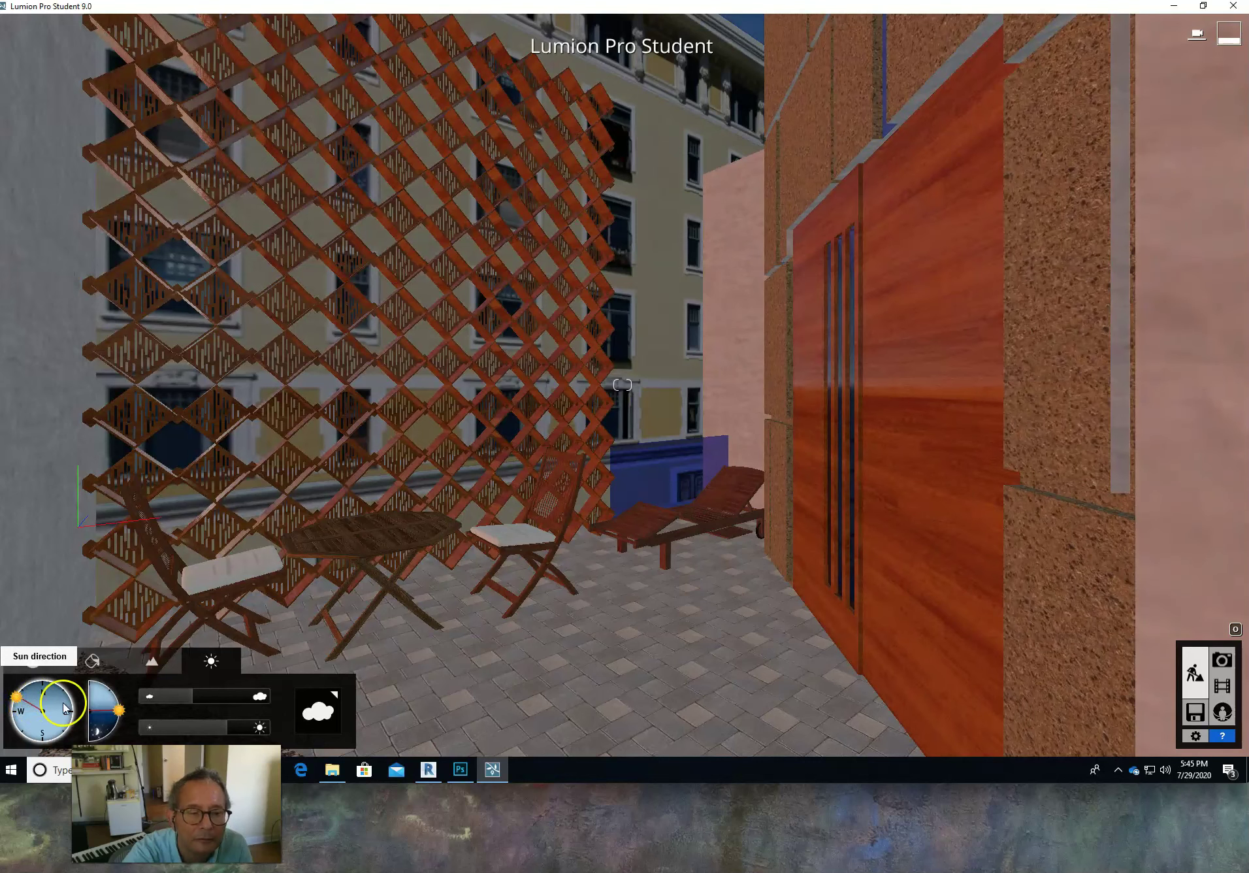
drag(119, 711, 119, 708)
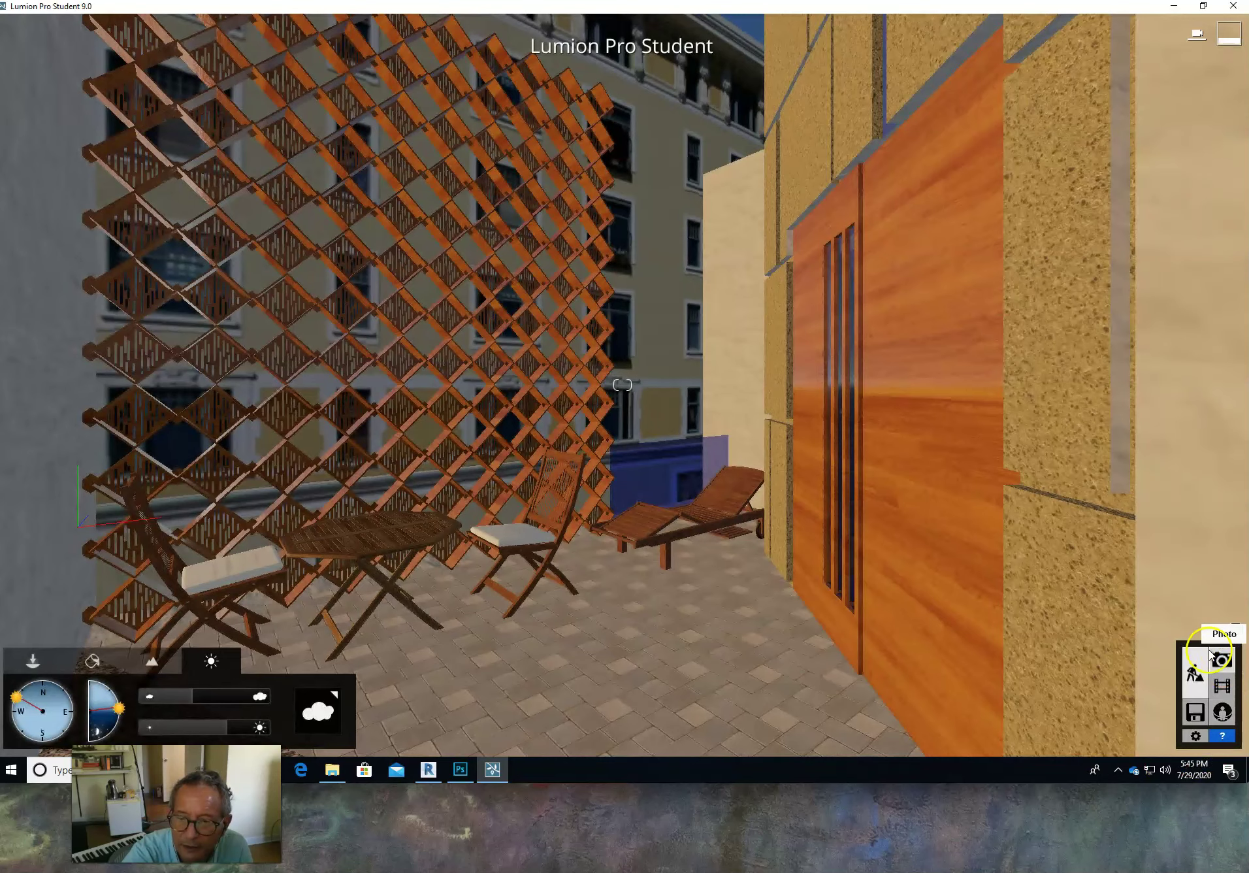
click(1217, 657)
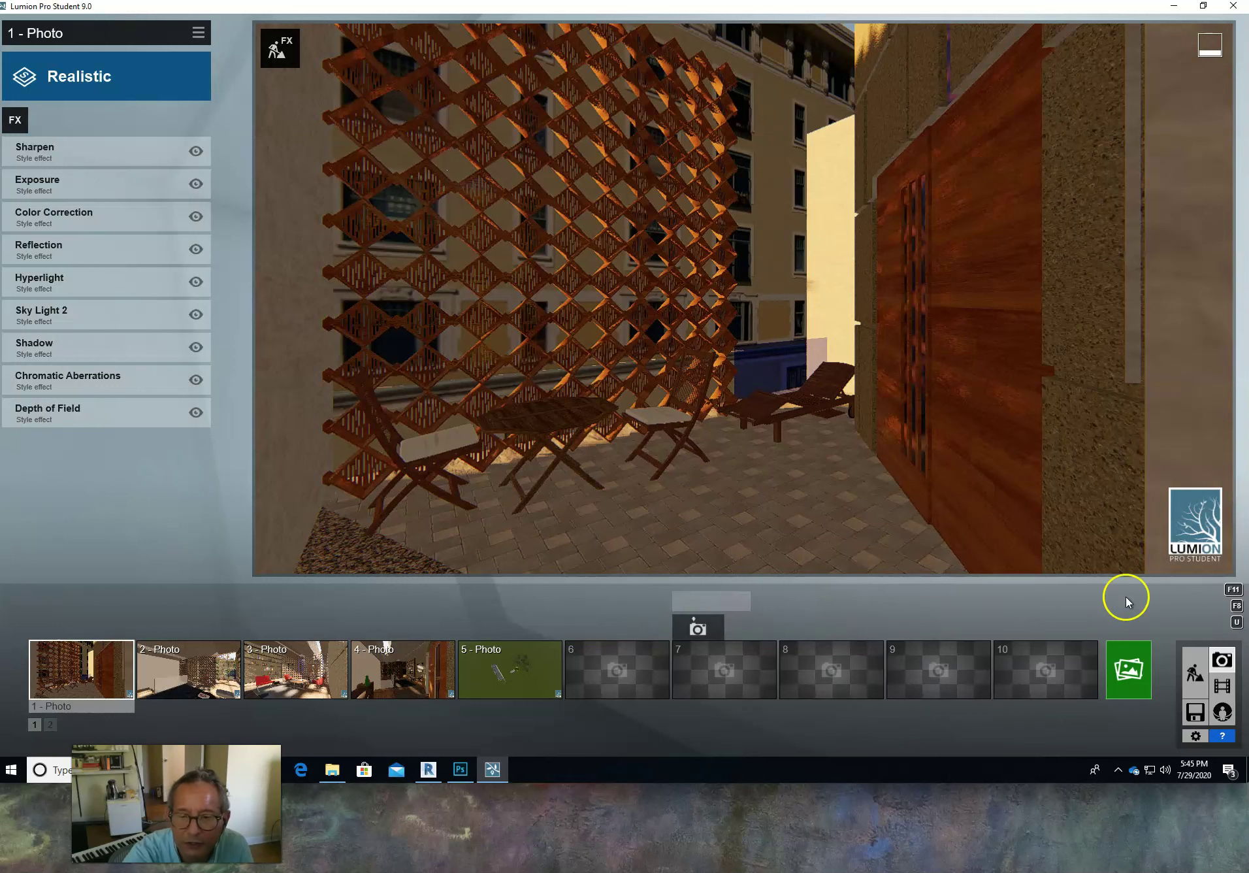
Step: Render 1 - Photo at 1920x1080 with the western sun and save it as a PNG named soul chamber working low sun terrace 2
click(1125, 666)
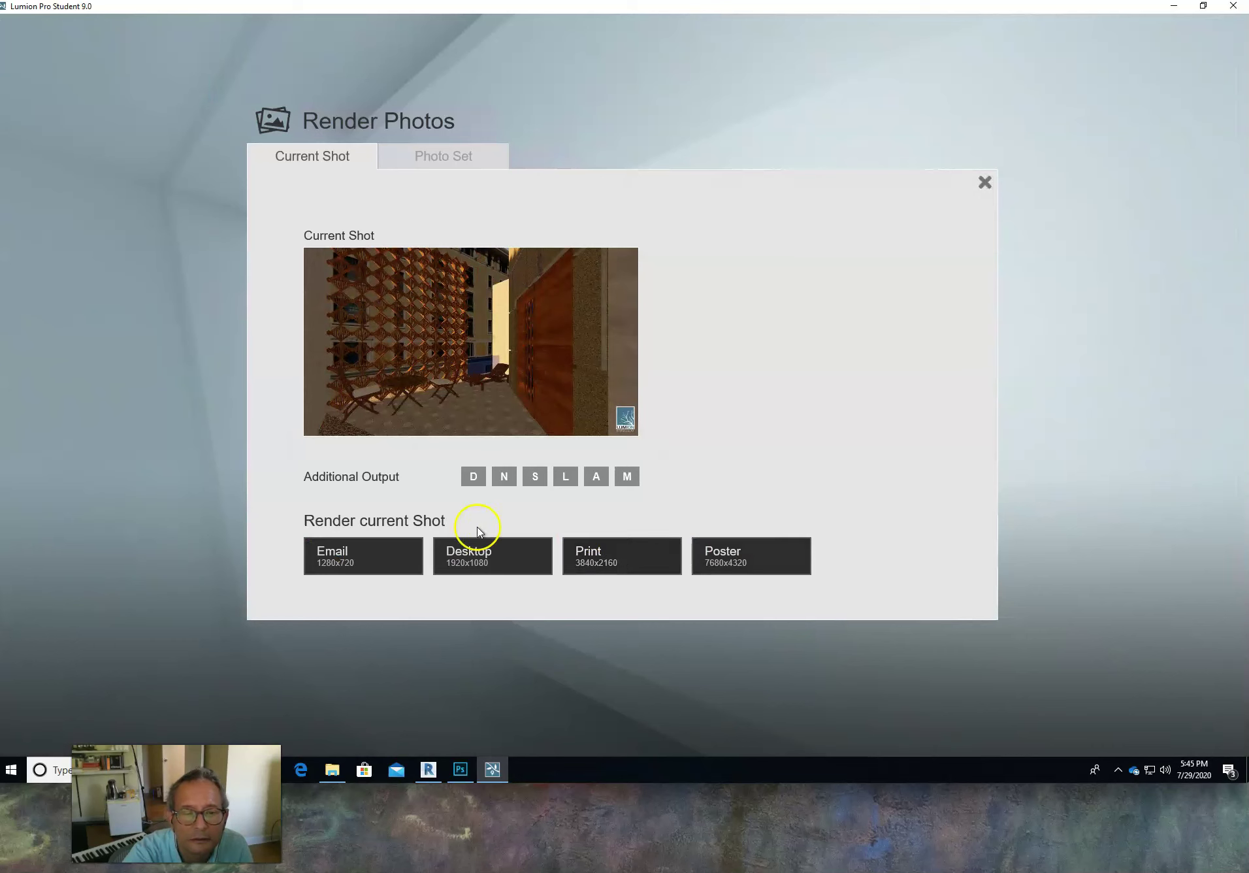
click(468, 556)
click(288, 297)
click(234, 337)
click(234, 337)
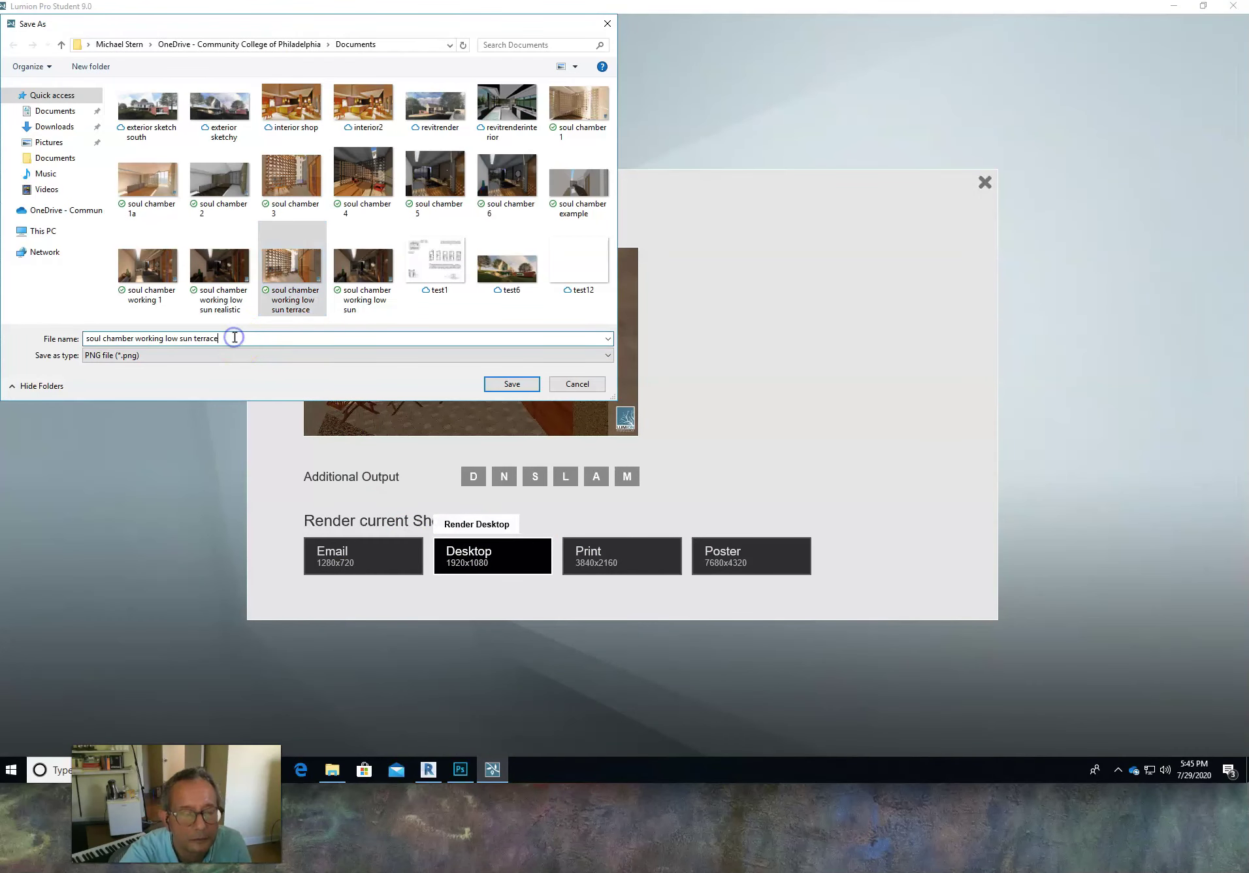
click(507, 385)
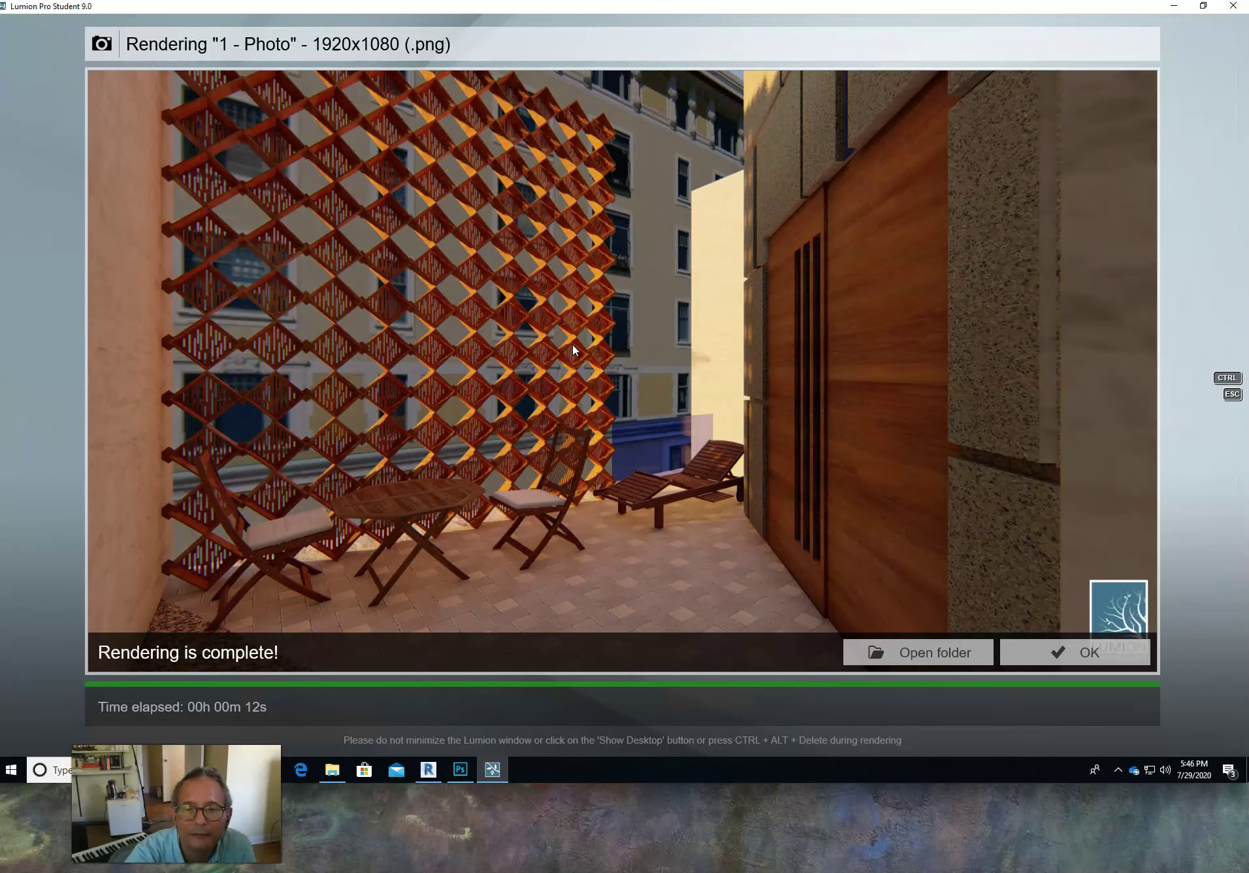
click(1059, 644)
Step: Restore the 3 - Photo view, turn the sun direction to south in Build mode, and return to Photo mode
mouse_move(322, 680)
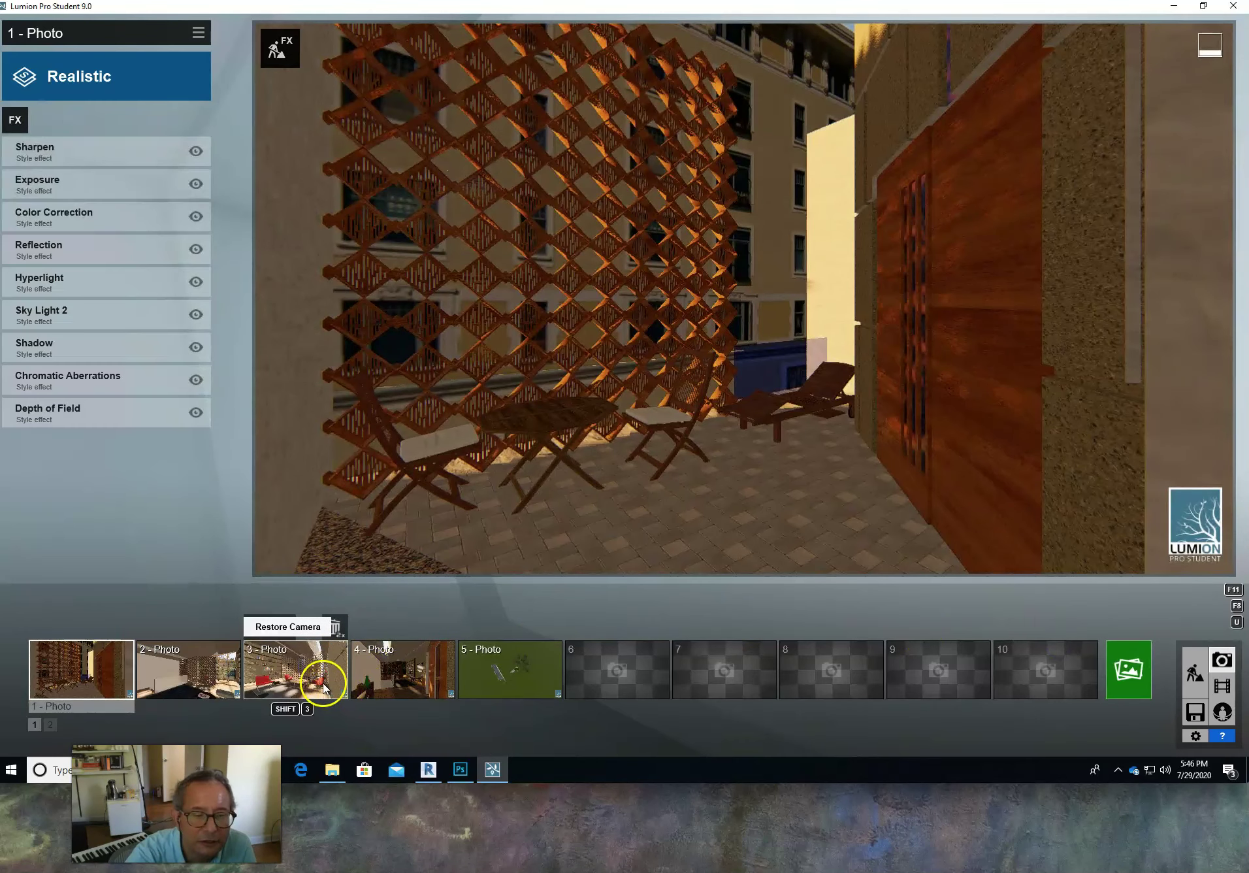
click(322, 680)
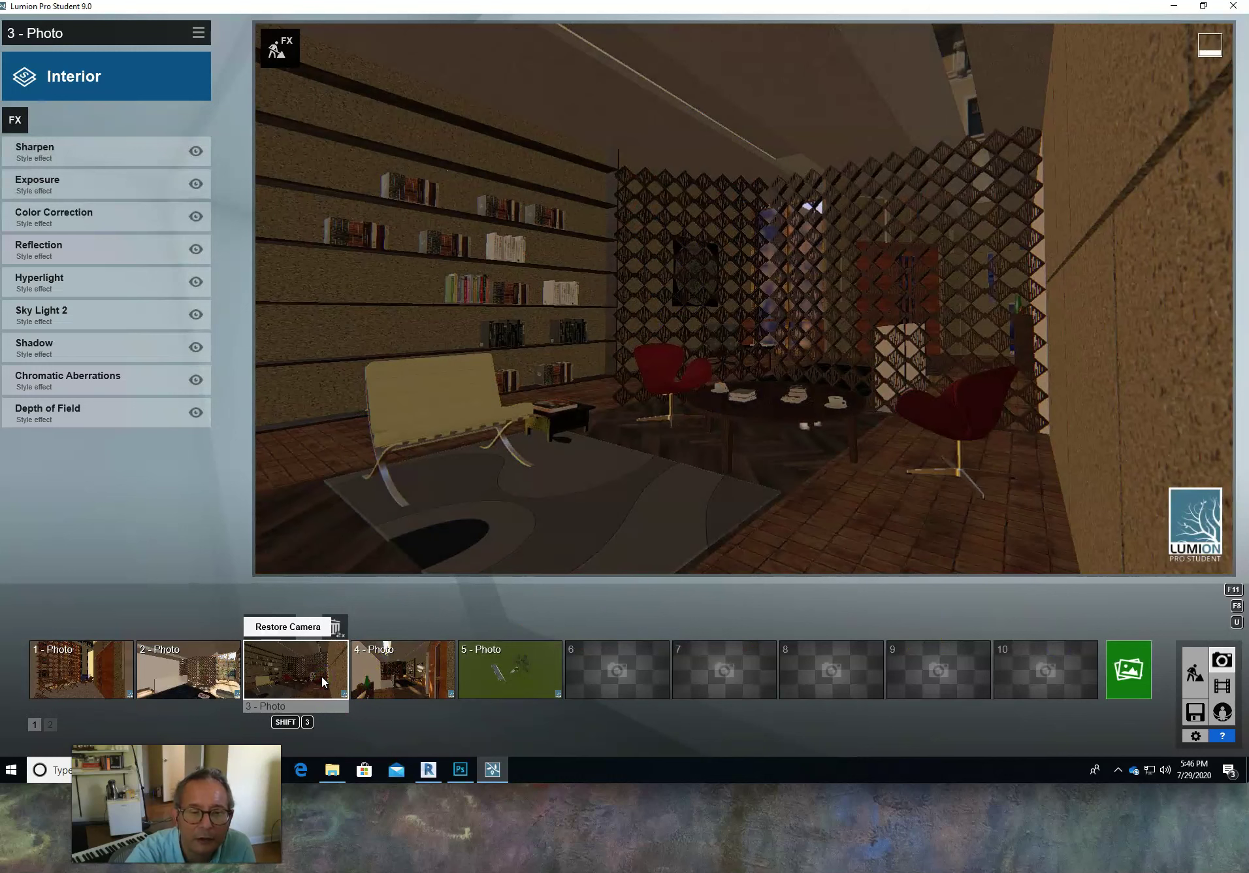
click(1189, 677)
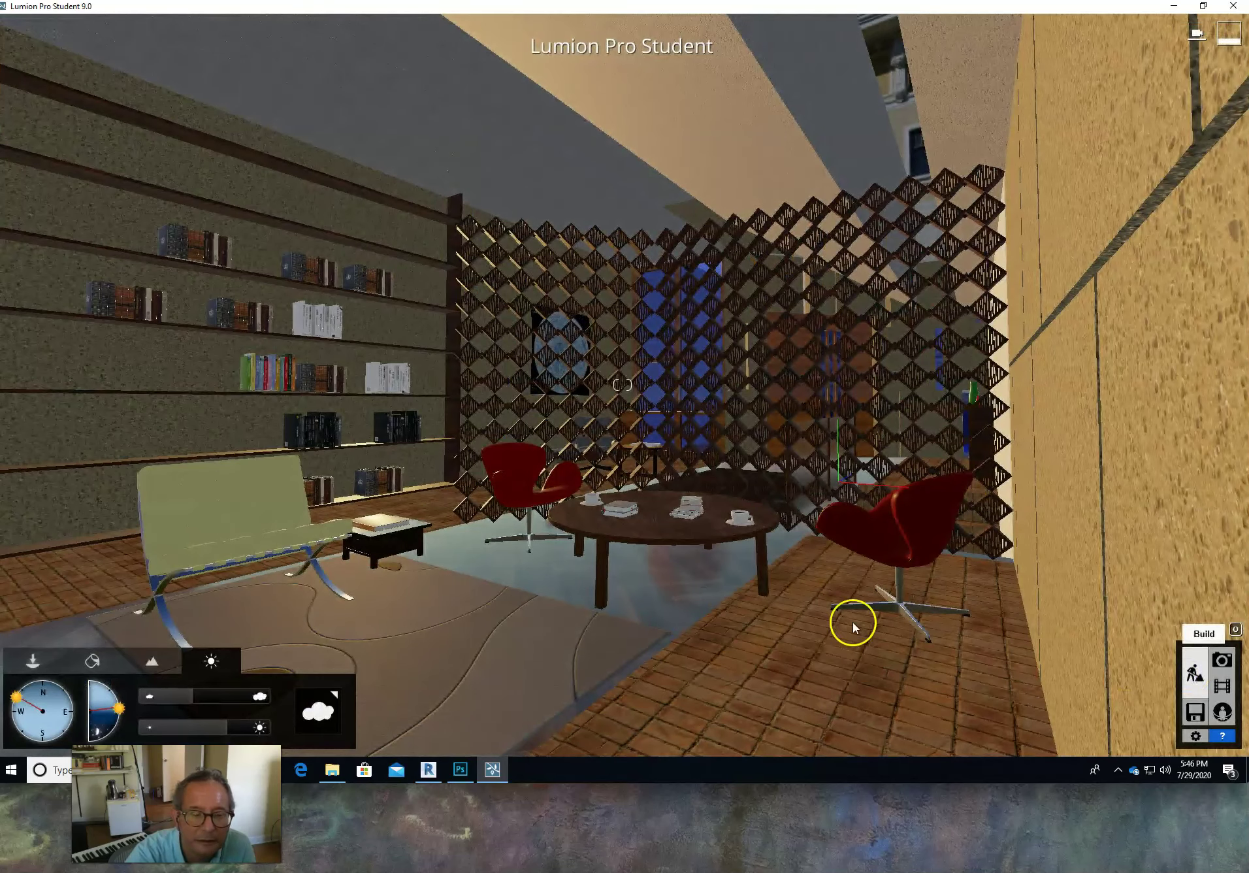
drag(16, 696, 44, 747)
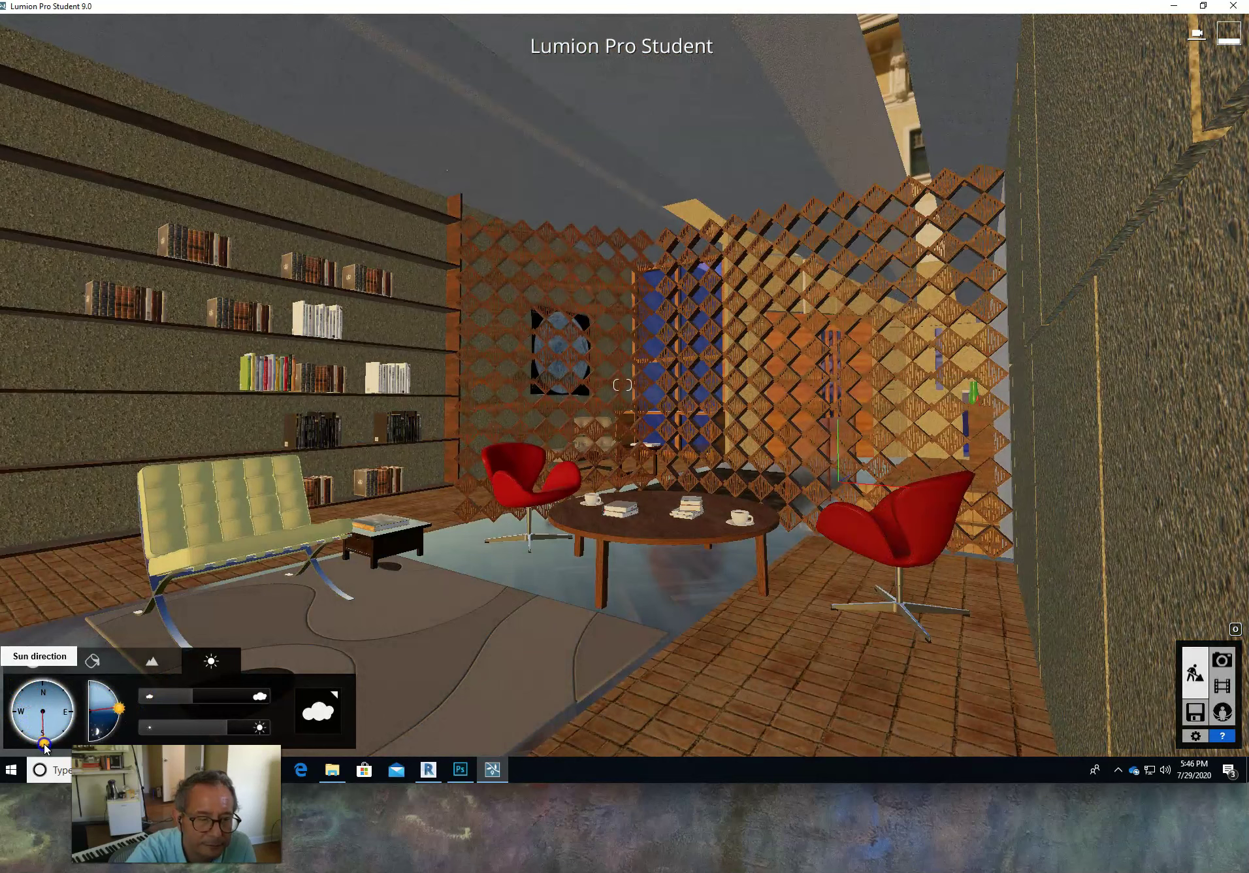
click(1223, 661)
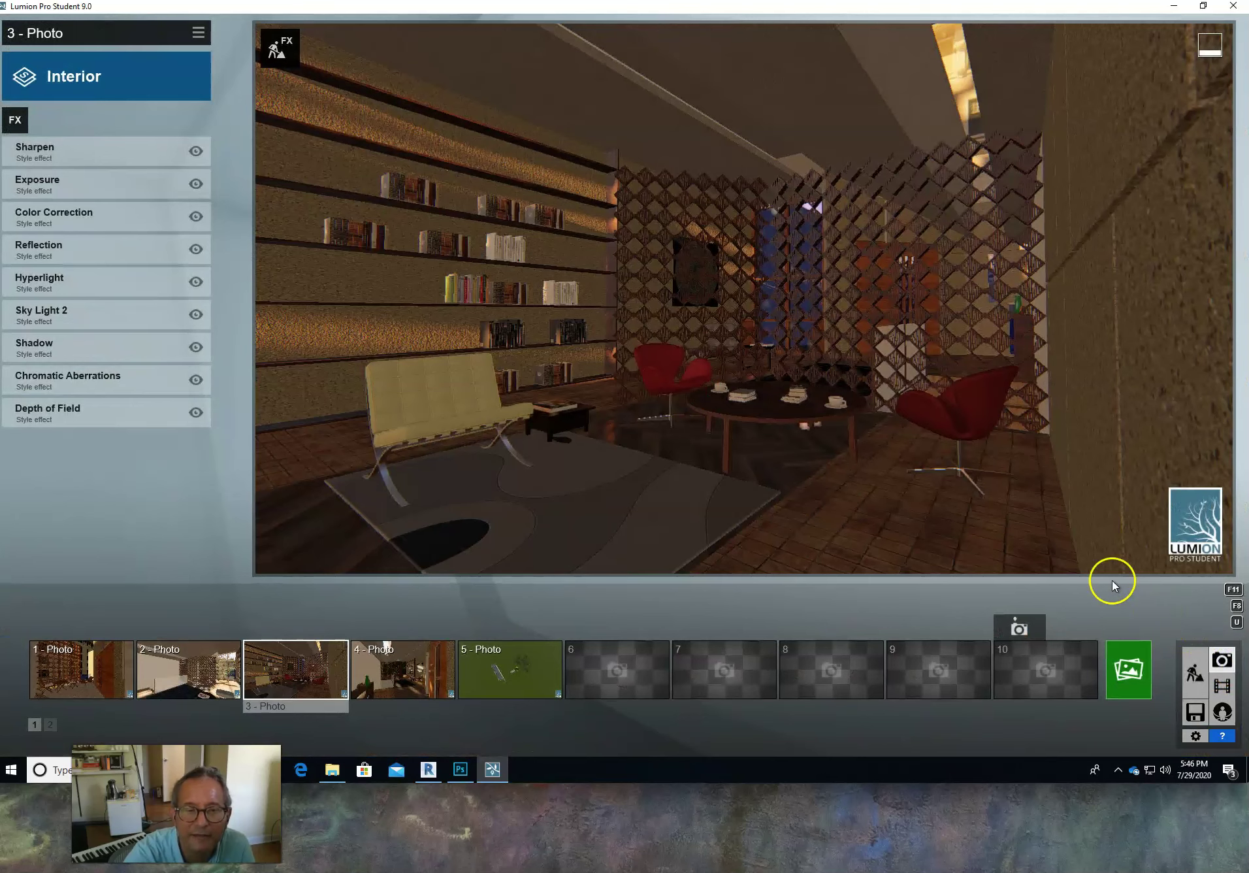
Step: Raise the sun height slightly for the 3 - Photo view in Build mode and return to Photo mode
click(1195, 673)
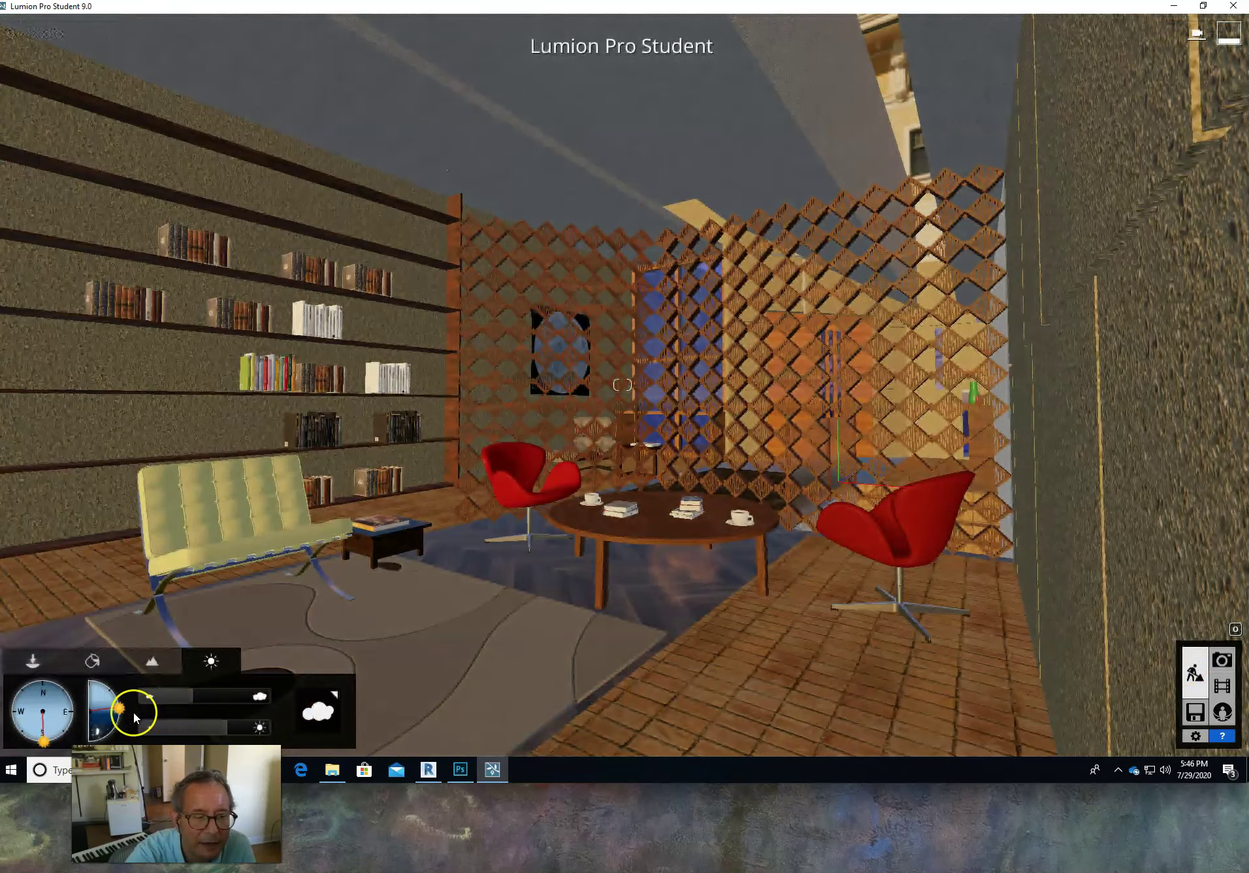
drag(120, 708, 120, 709)
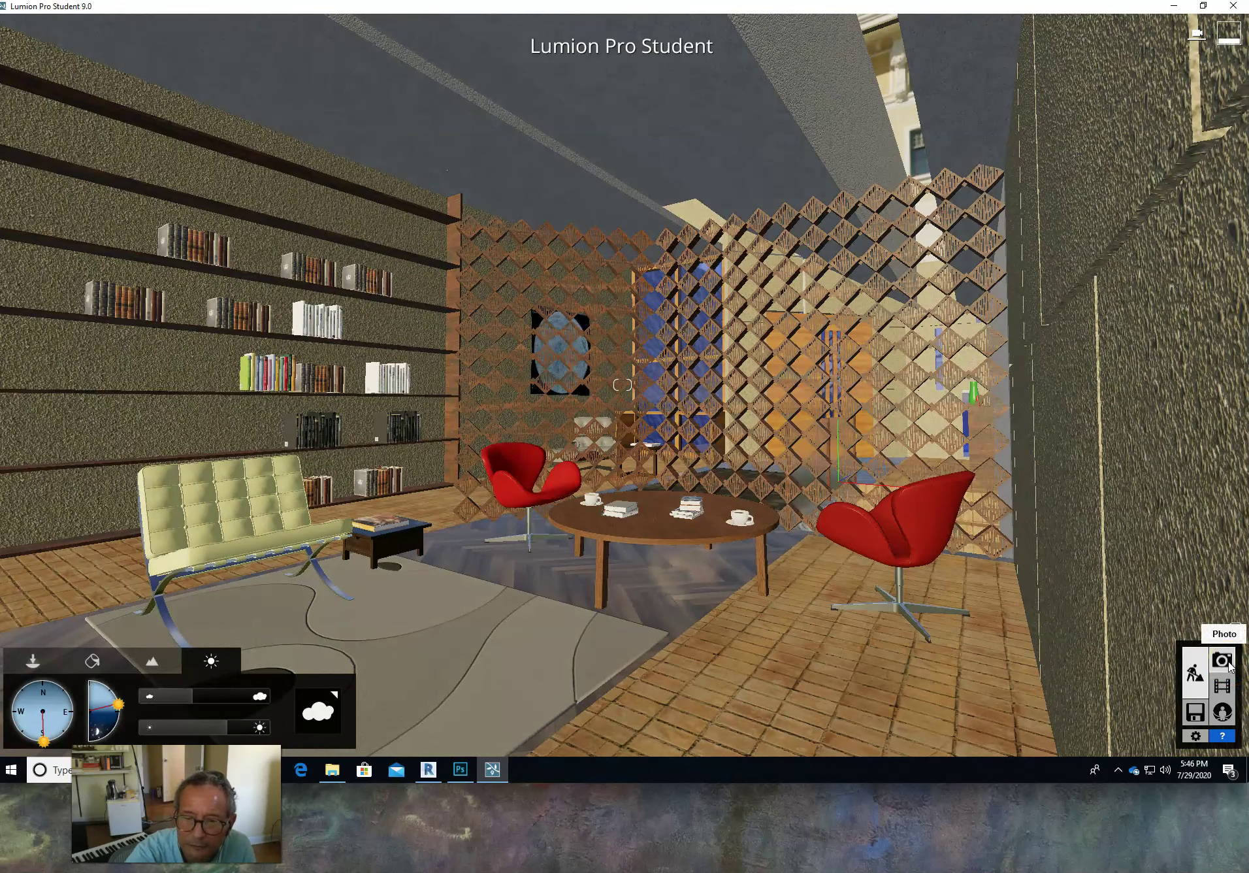
click(1229, 663)
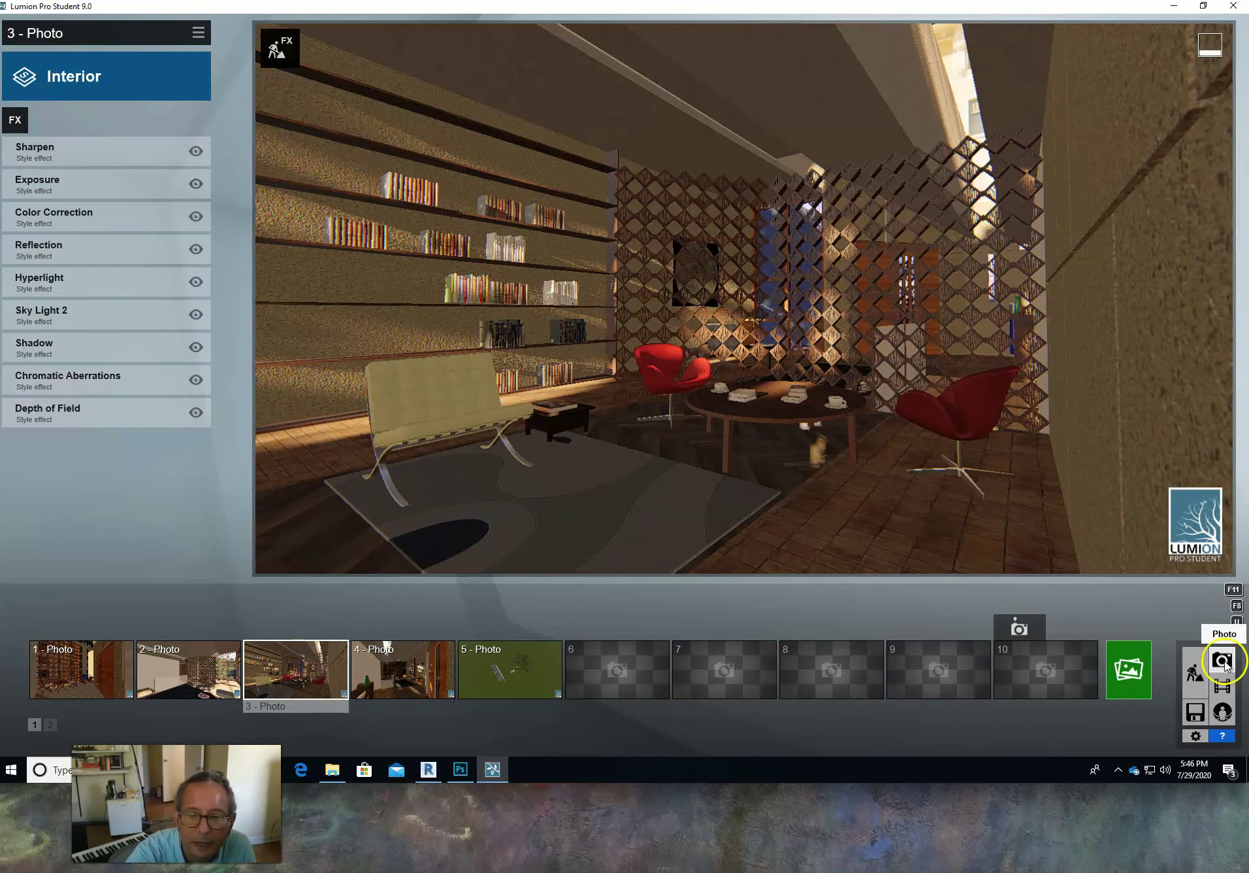
Step: Render 3 - Photo at the Desktop size of 1920x1080 and save it as a PNG named soul chamber working low interior
click(1132, 670)
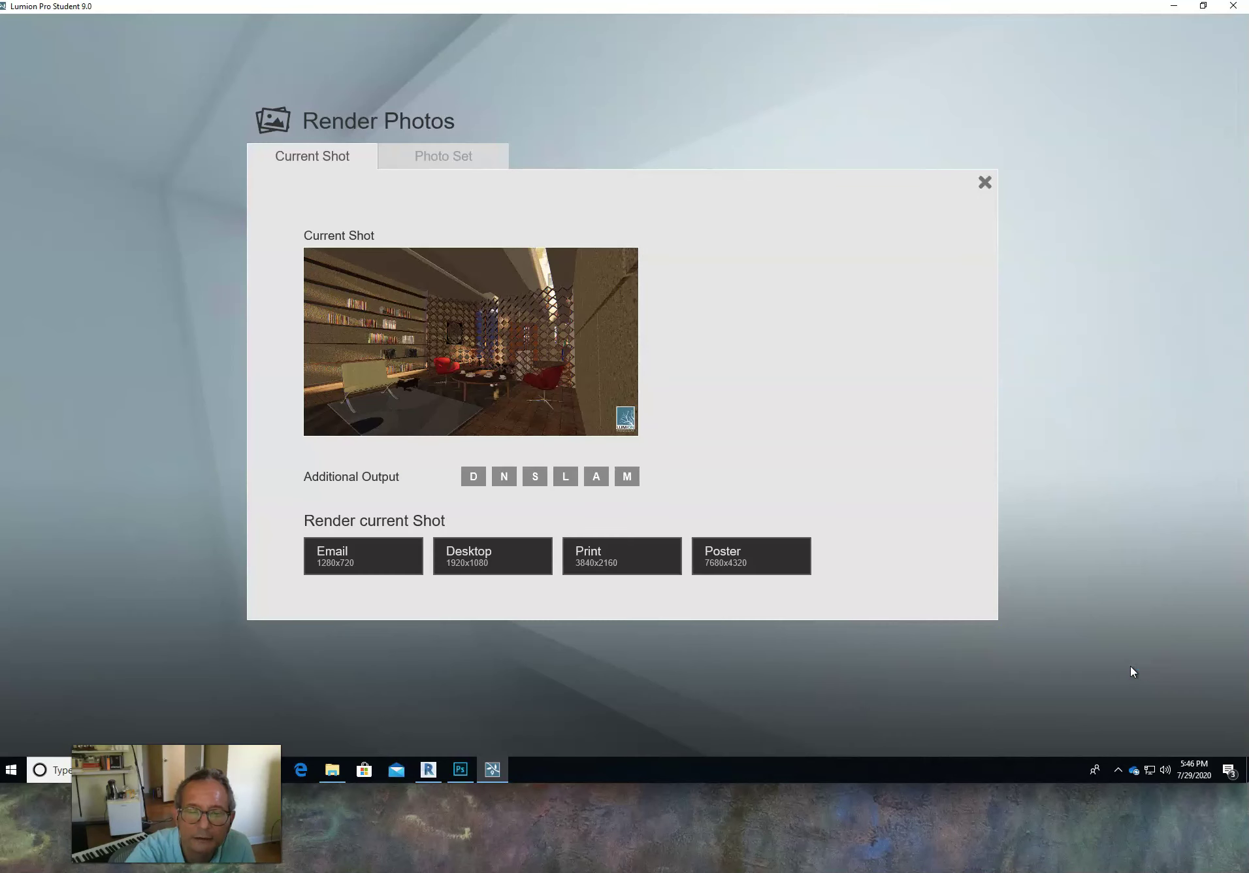
click(477, 556)
click(295, 337)
click(336, 287)
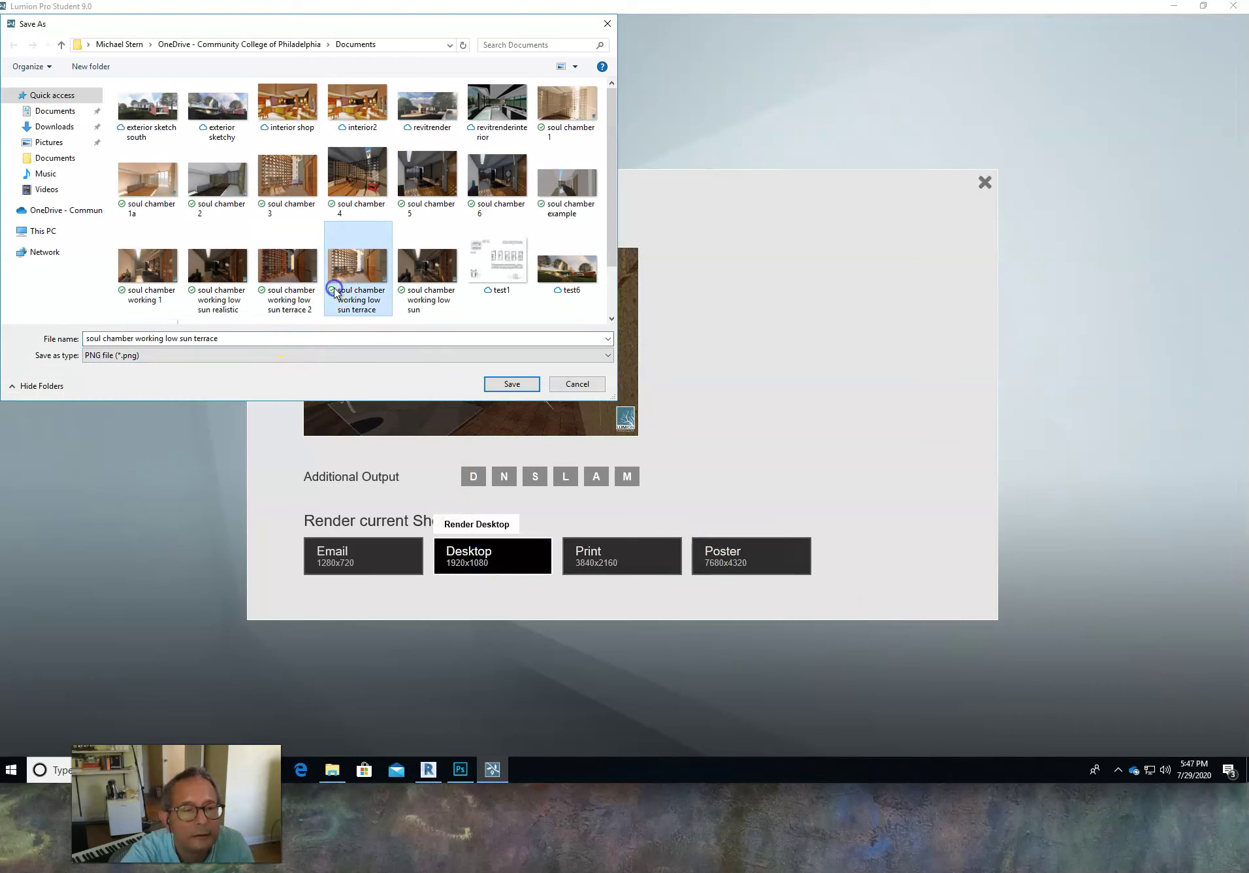
click(210, 339)
double_click(210, 338)
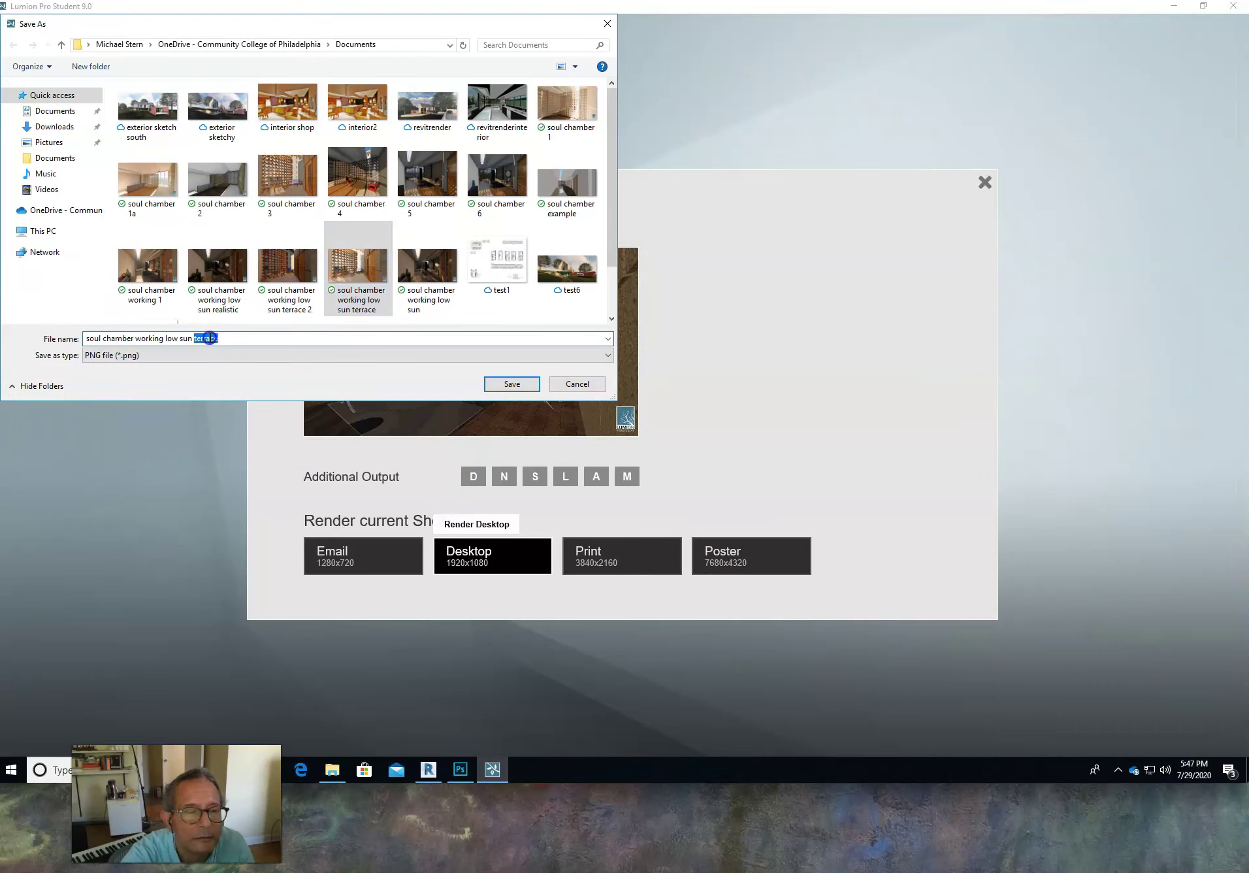
key(BackSpace)
key(BackSpace)
key(BackSpace)
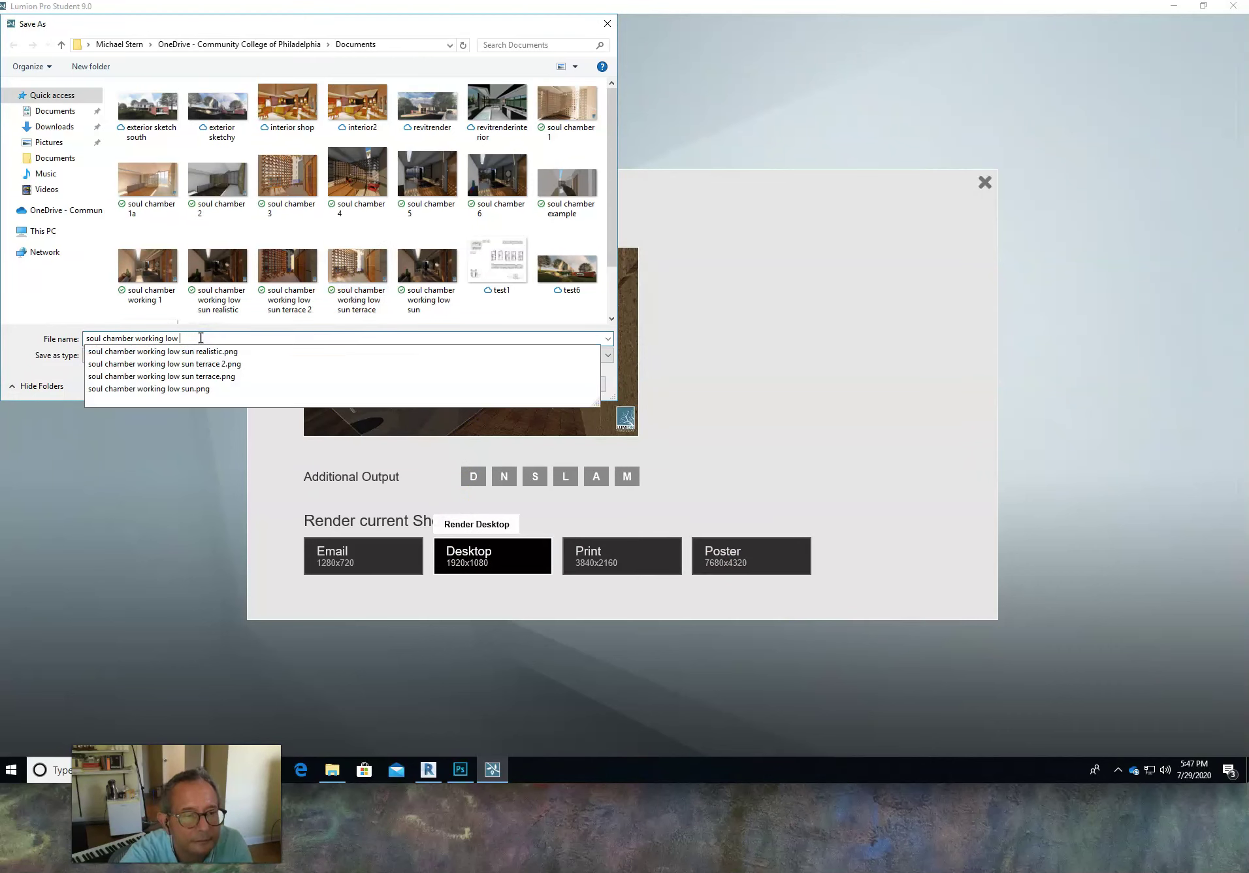
text(interior)
click(512, 383)
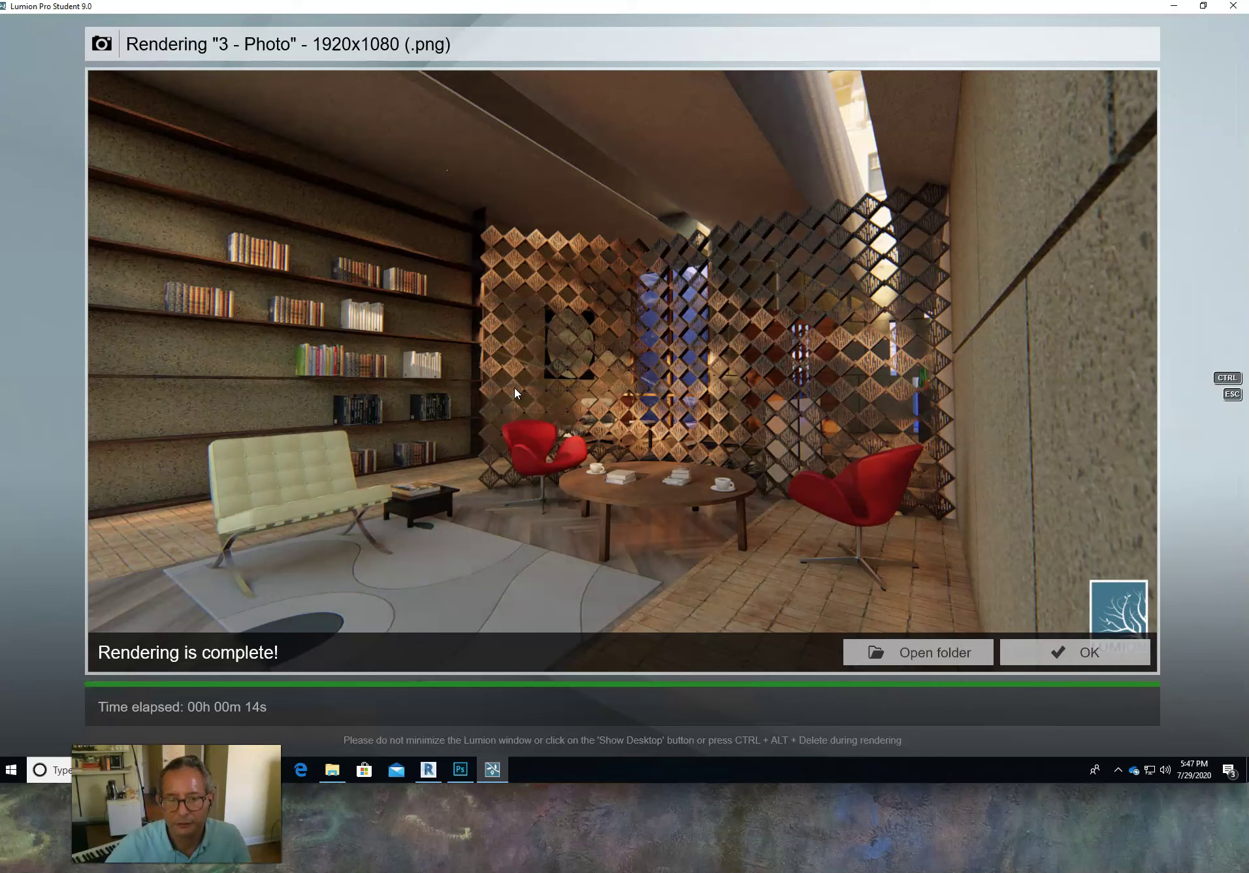
click(1060, 653)
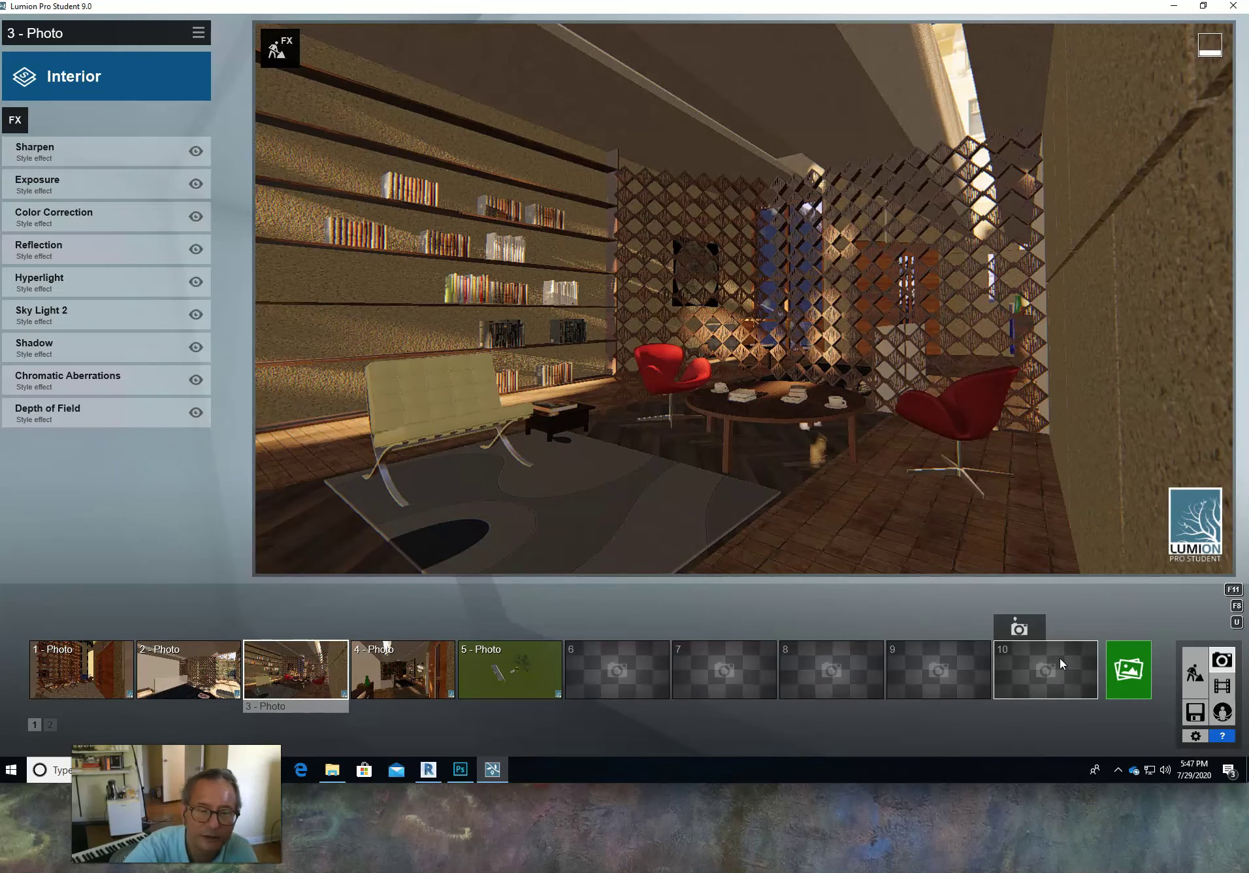
Step: Bring up the 4 - Photo view and apply the Interior style to it
click(388, 684)
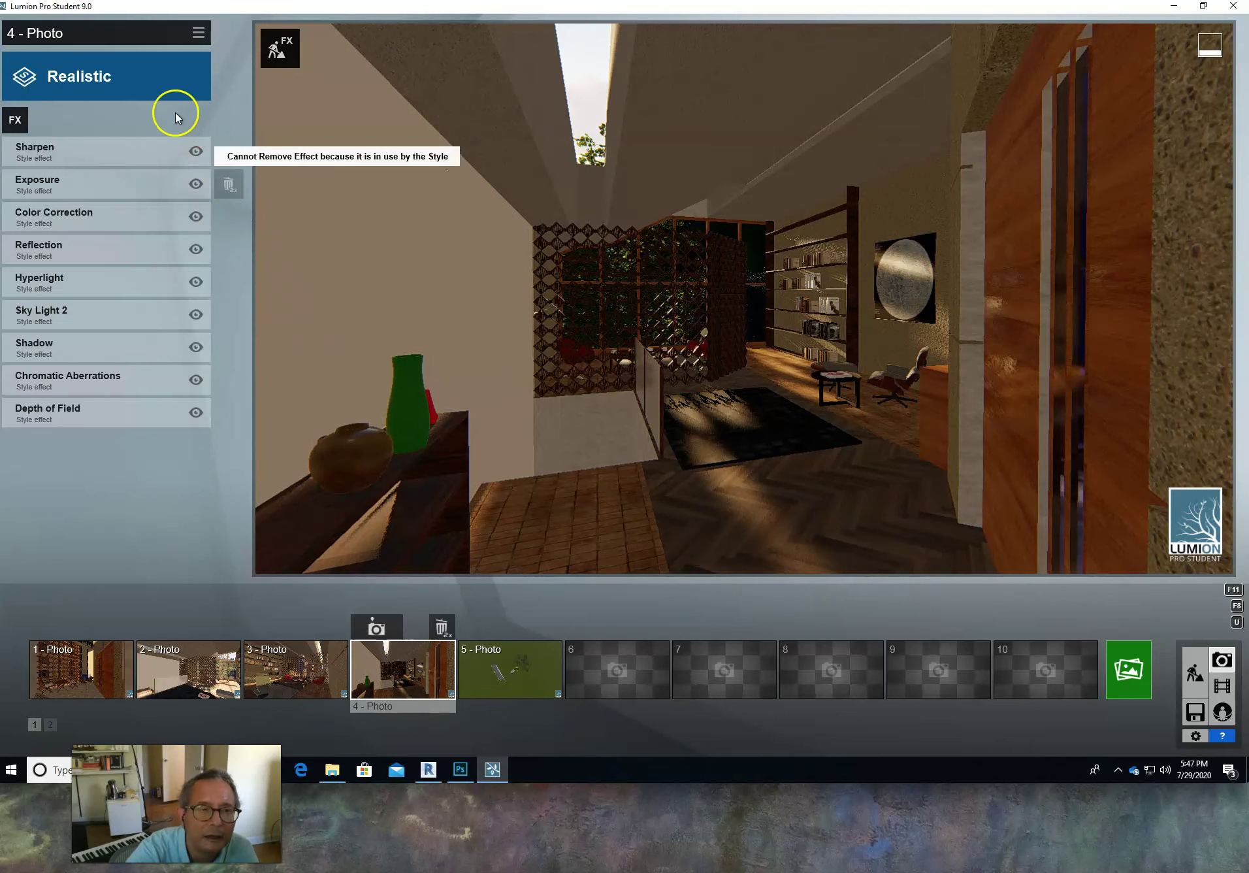
click(139, 65)
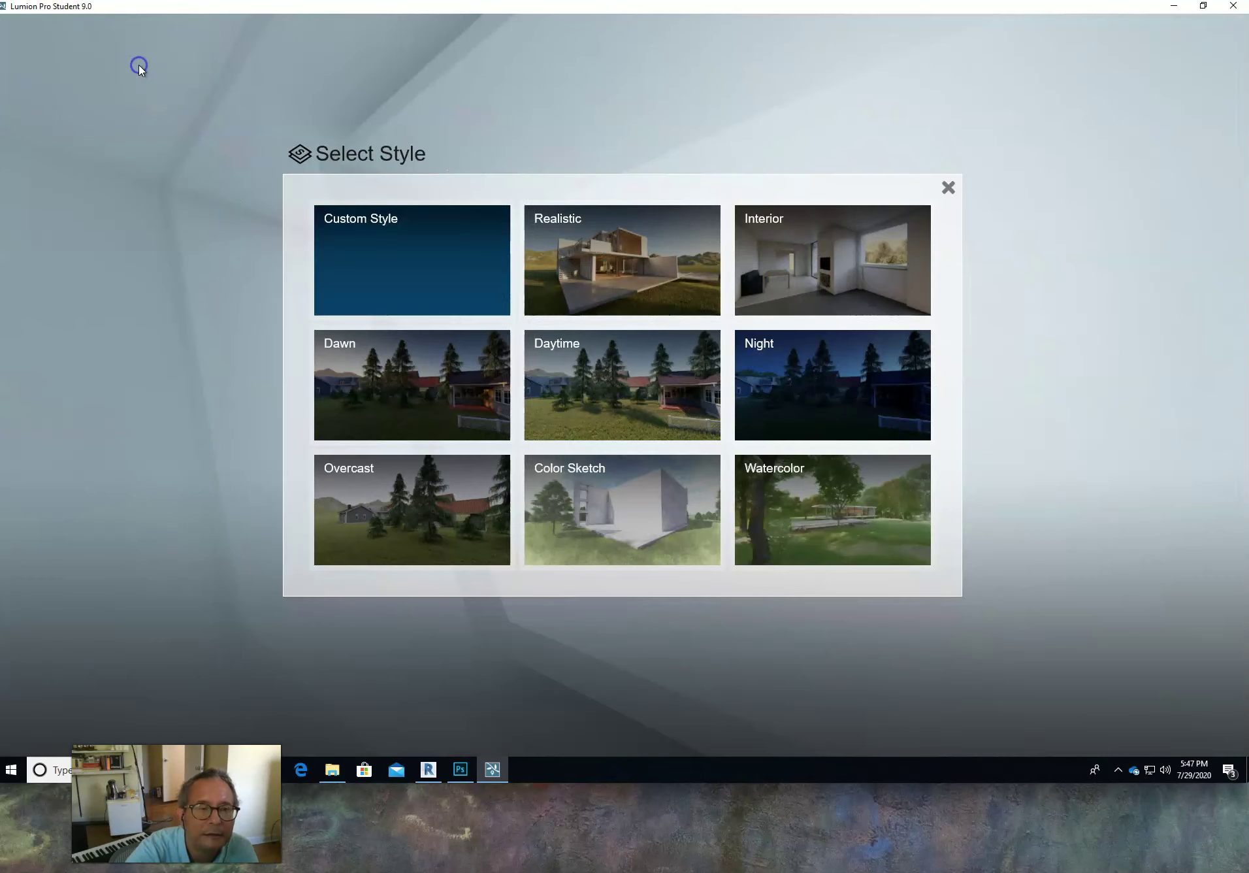
click(773, 252)
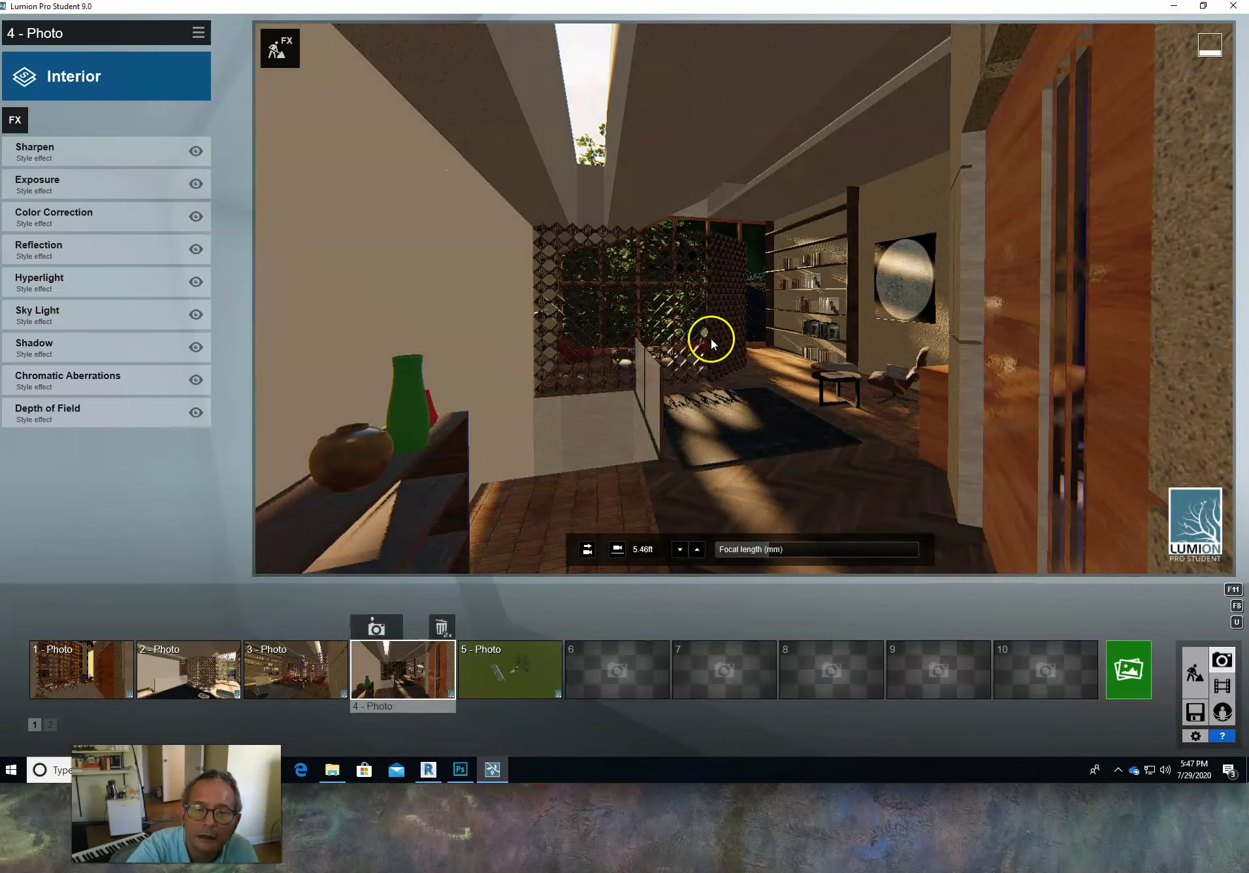
Step: Render 4 - Photo at the Desktop size of 1920x1080 and save it as a PNG named soul chamber working low sun interior 2
click(1136, 672)
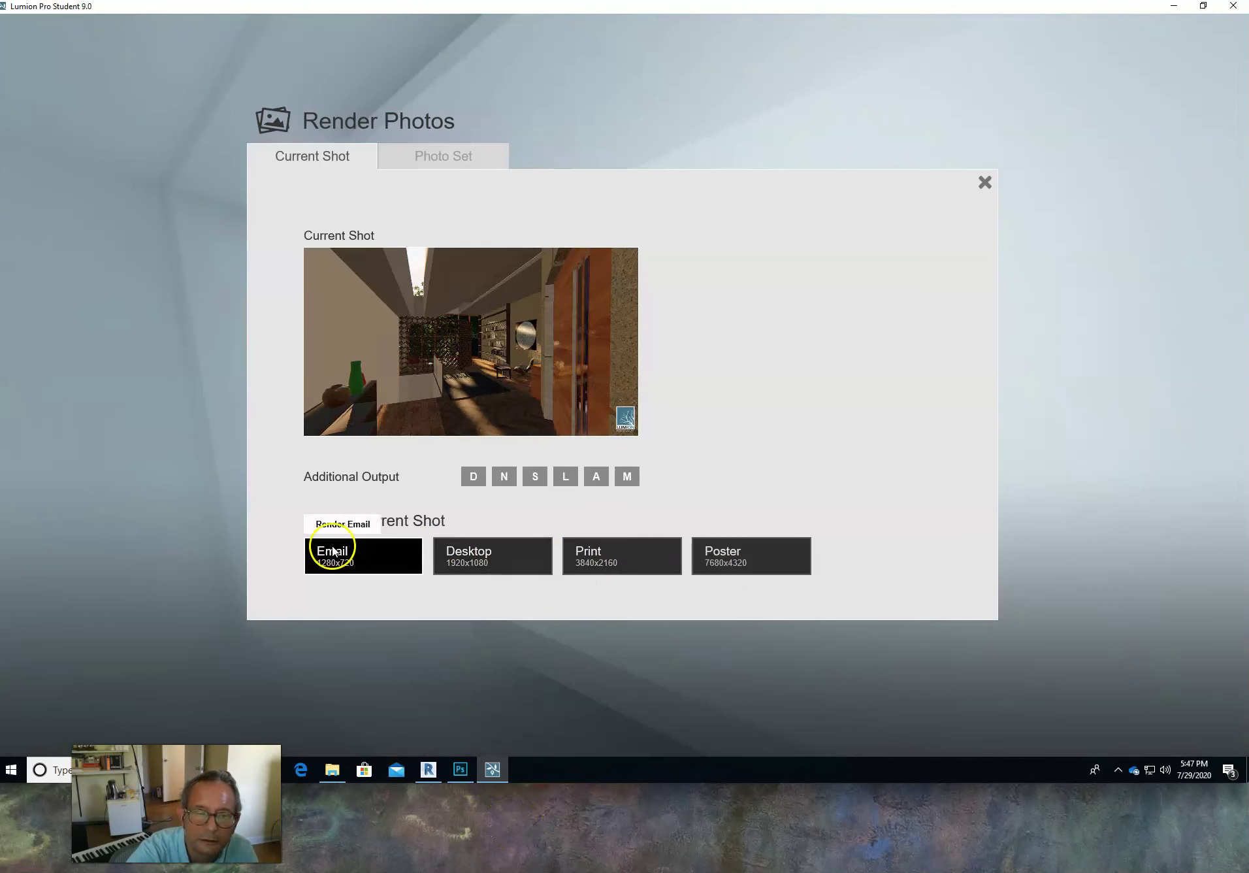
click(468, 559)
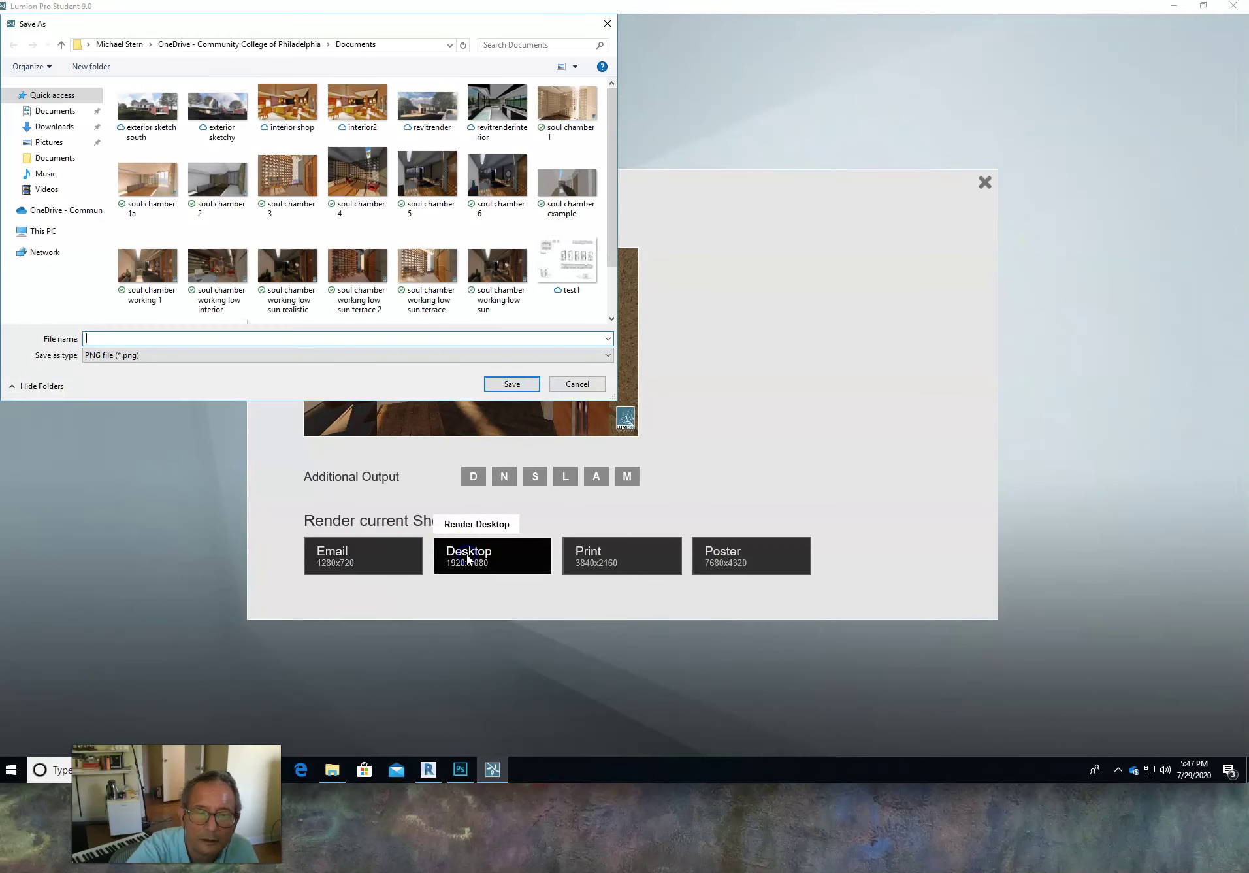
click(483, 304)
click(207, 338)
click(206, 339)
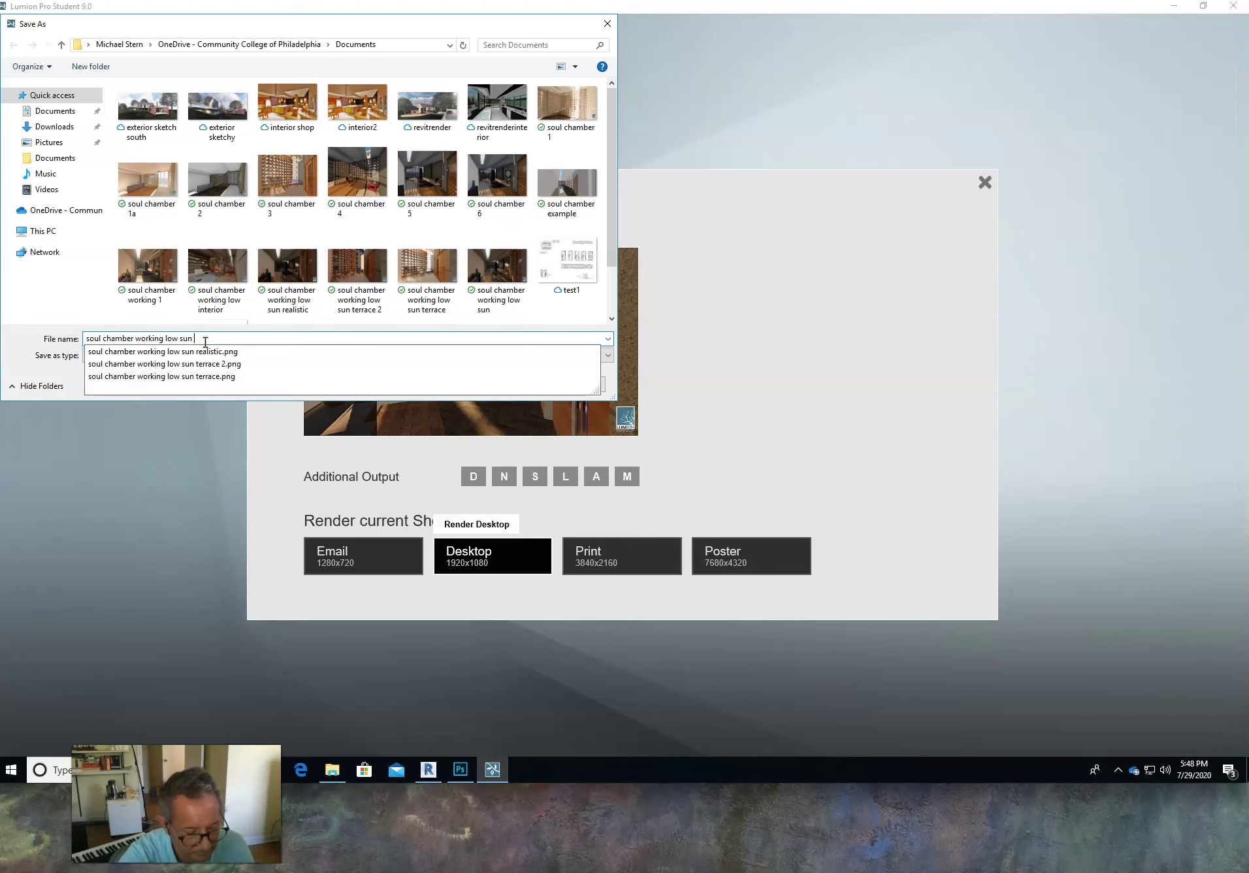
text(interior 2)
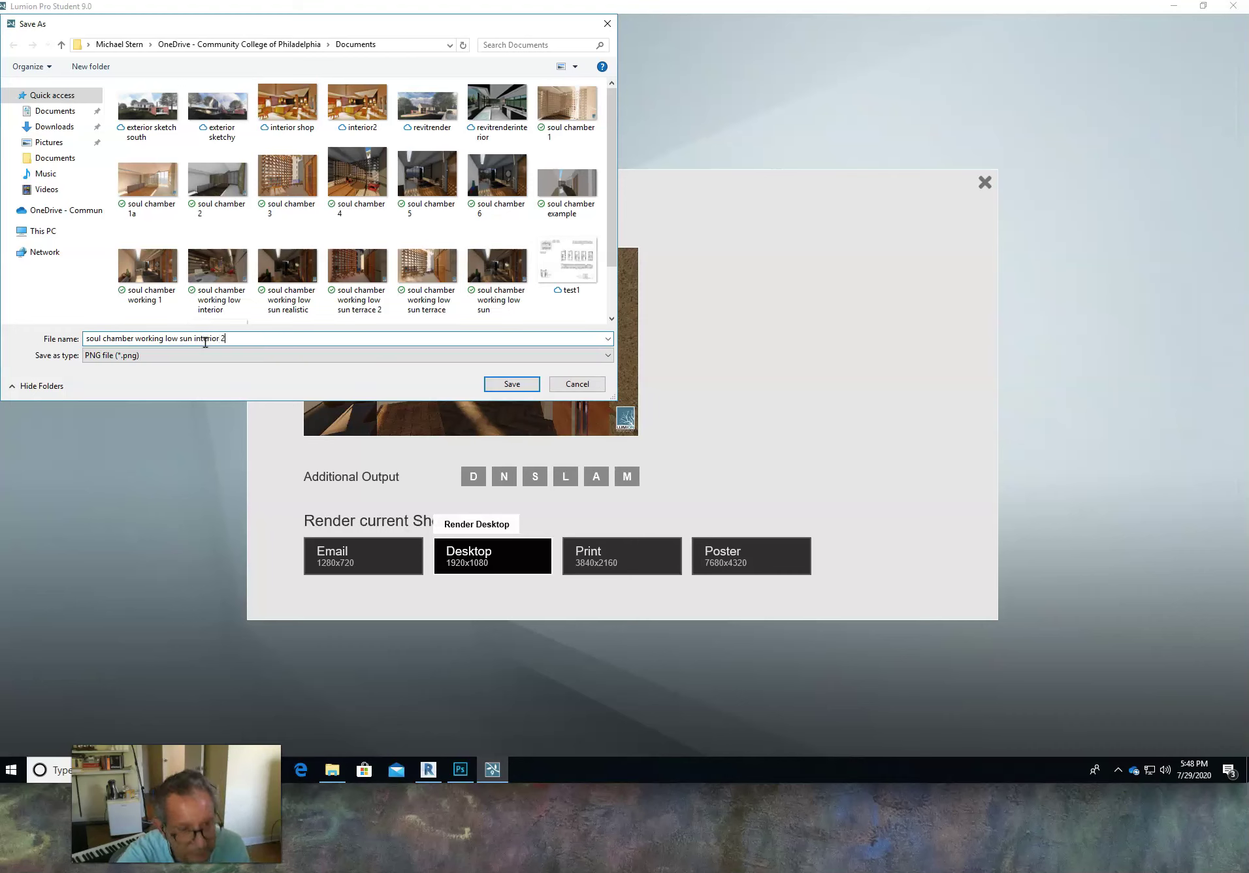
click(496, 384)
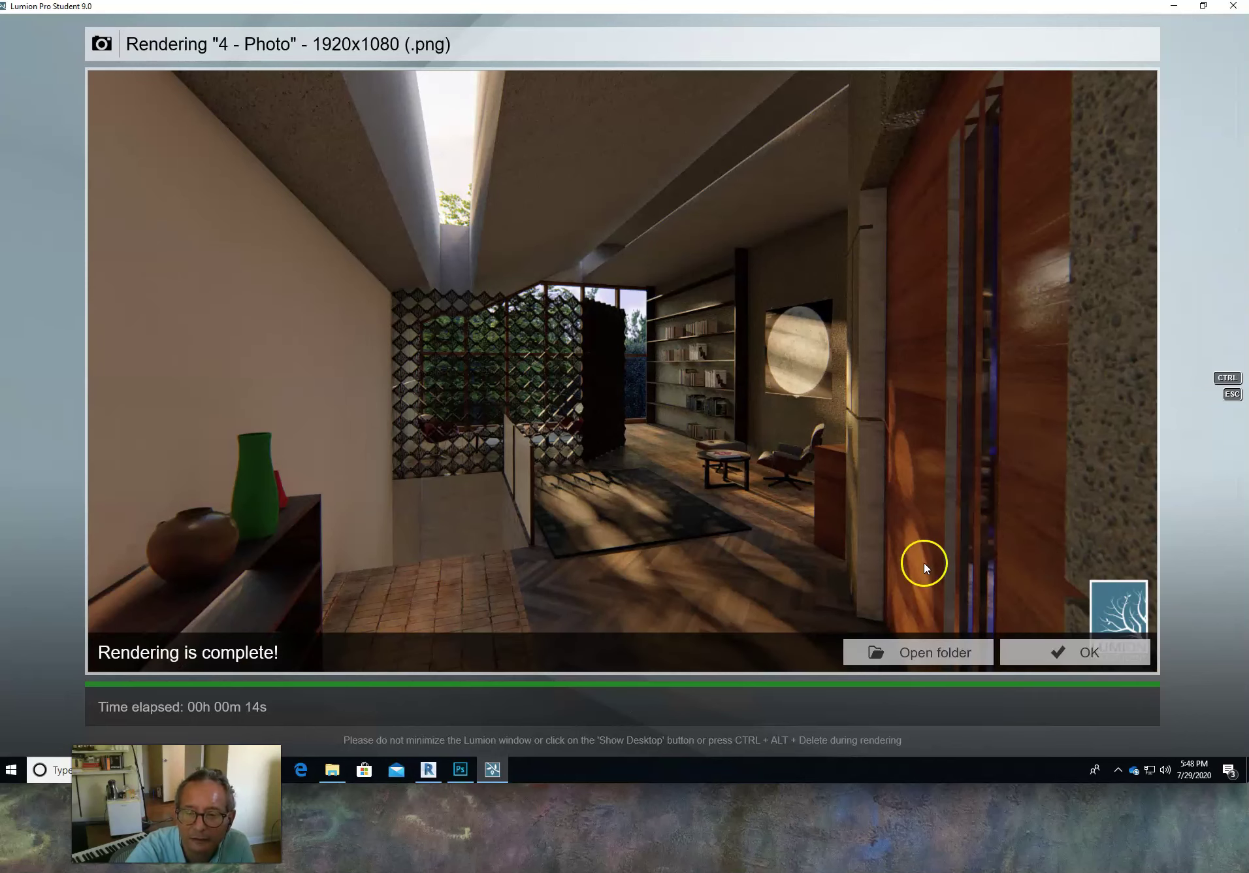
click(1111, 657)
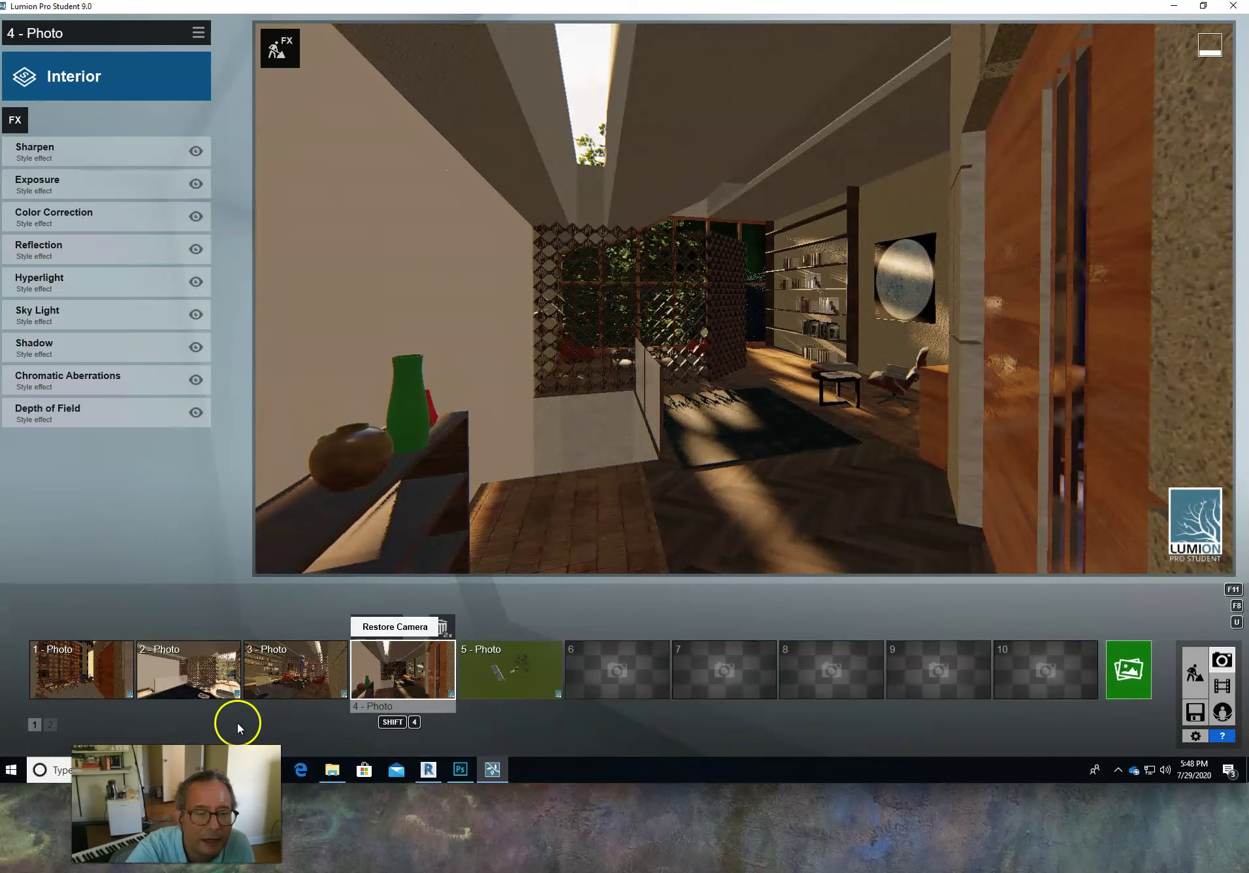
Step: Render 2 - Photo at the Desktop size of 1920x1080 and save it as a PNG named soul chamber working low sun interior 3
click(215, 685)
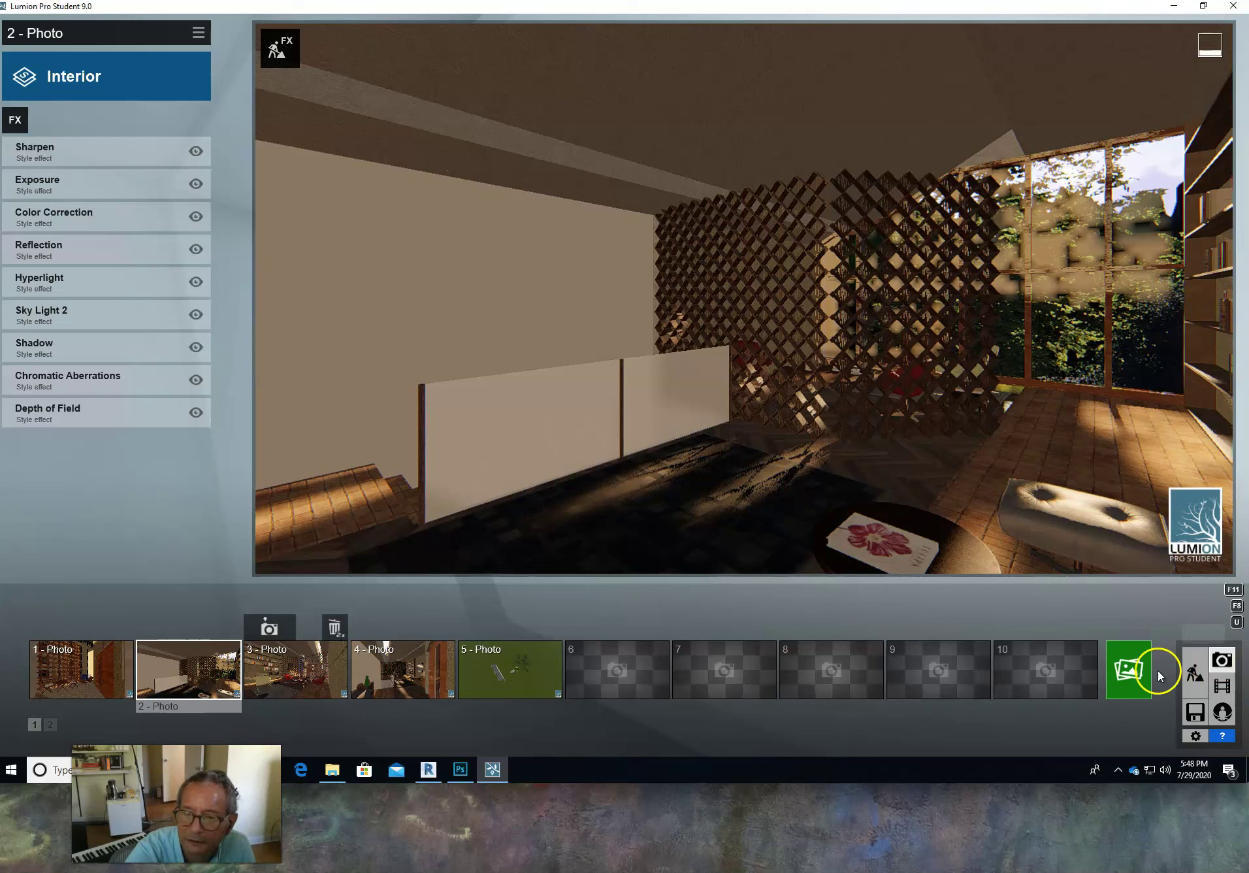
click(1128, 680)
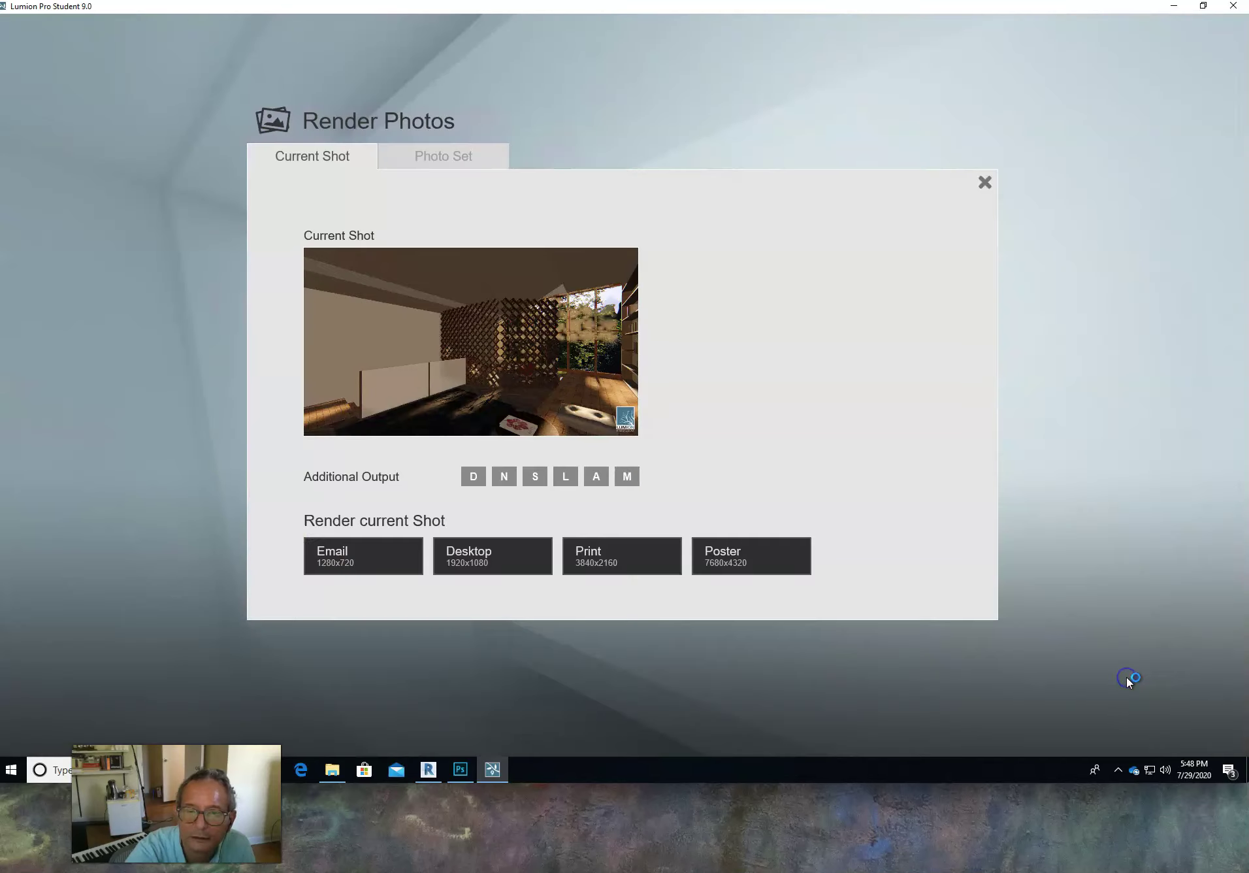
click(466, 555)
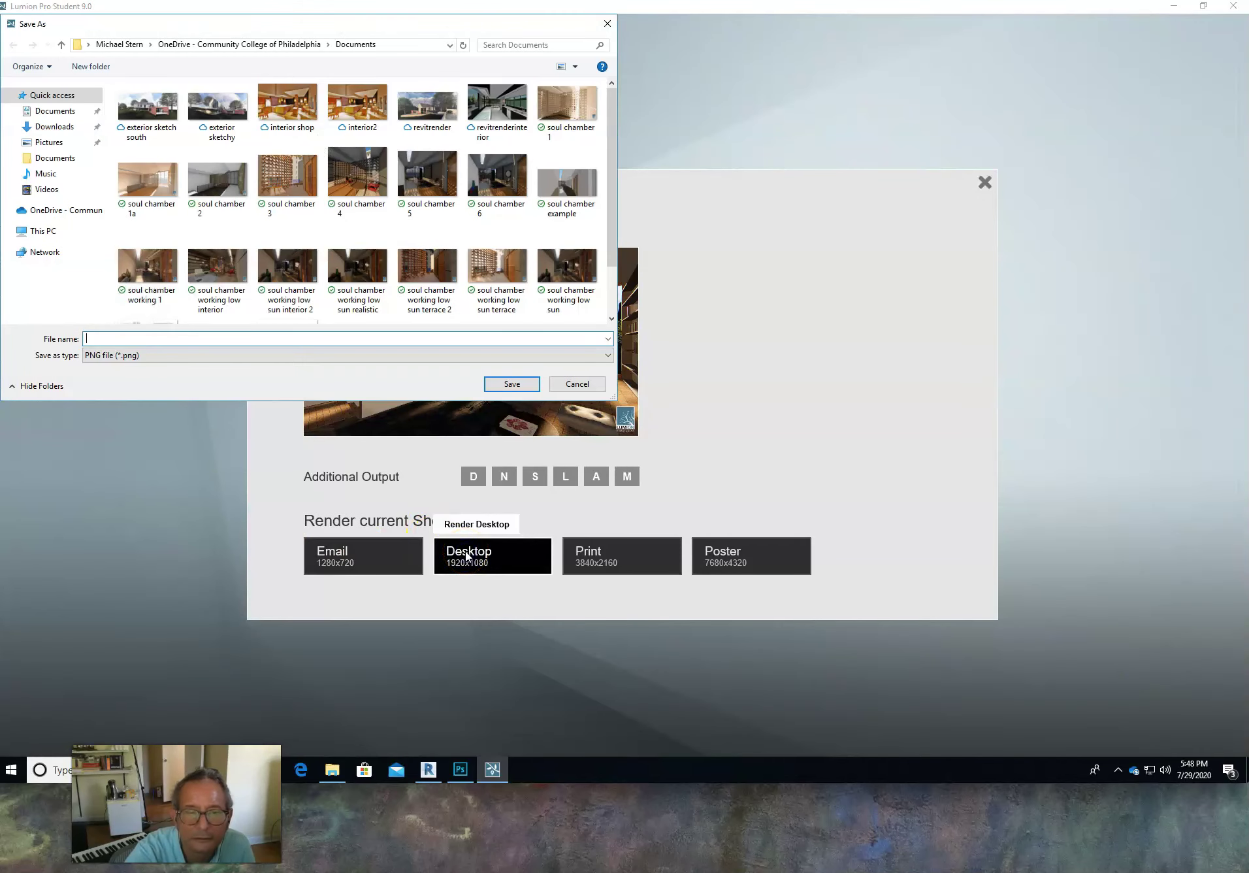
click(559, 302)
click(229, 340)
click(229, 340)
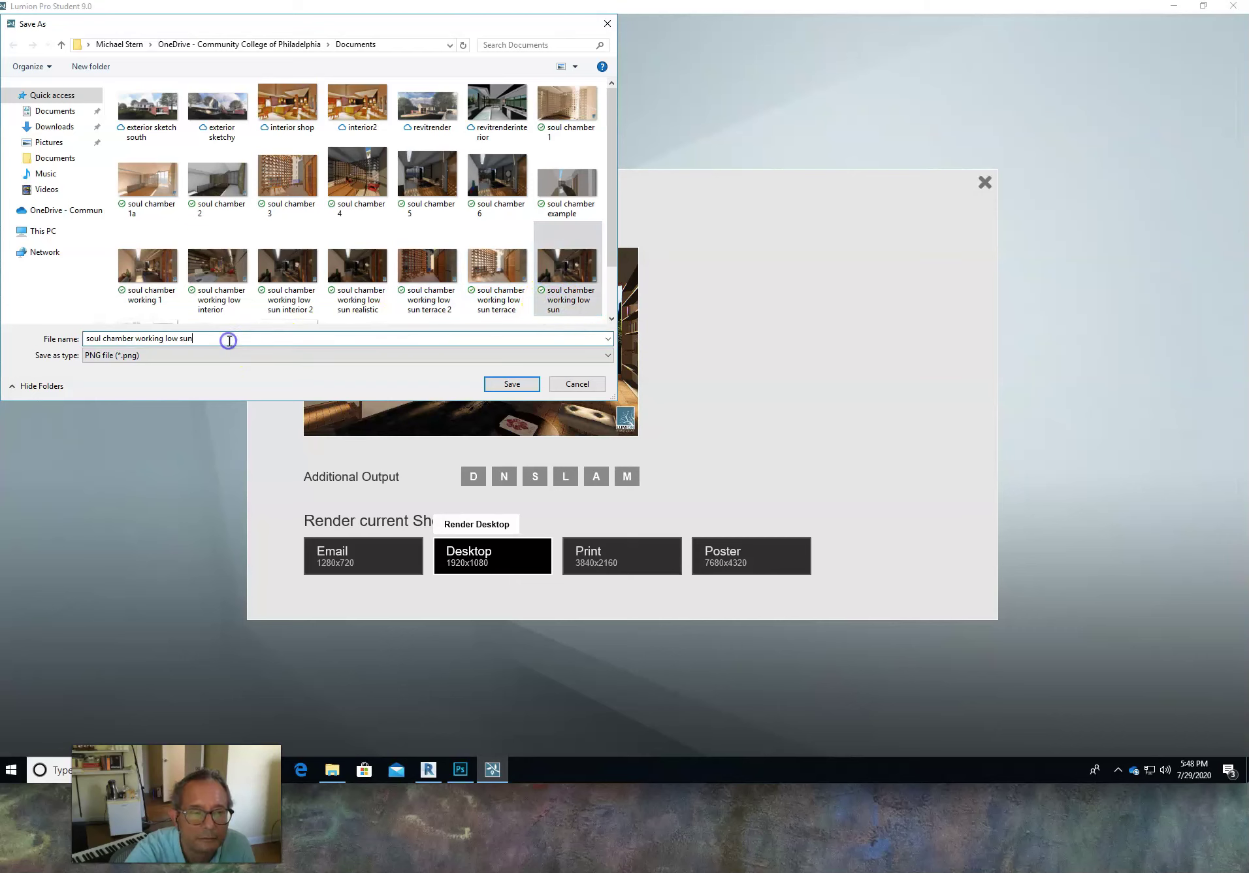
text(interior)
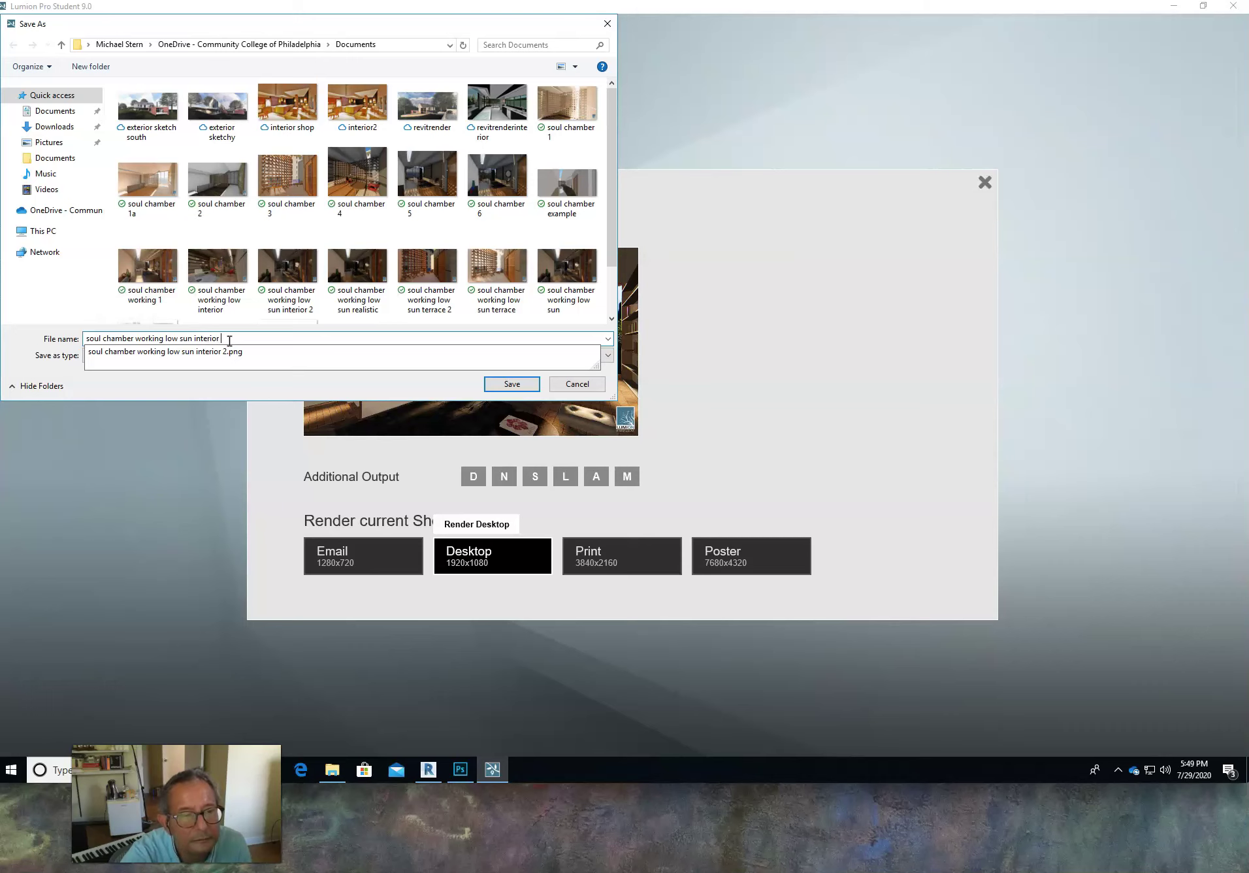
text( 3)
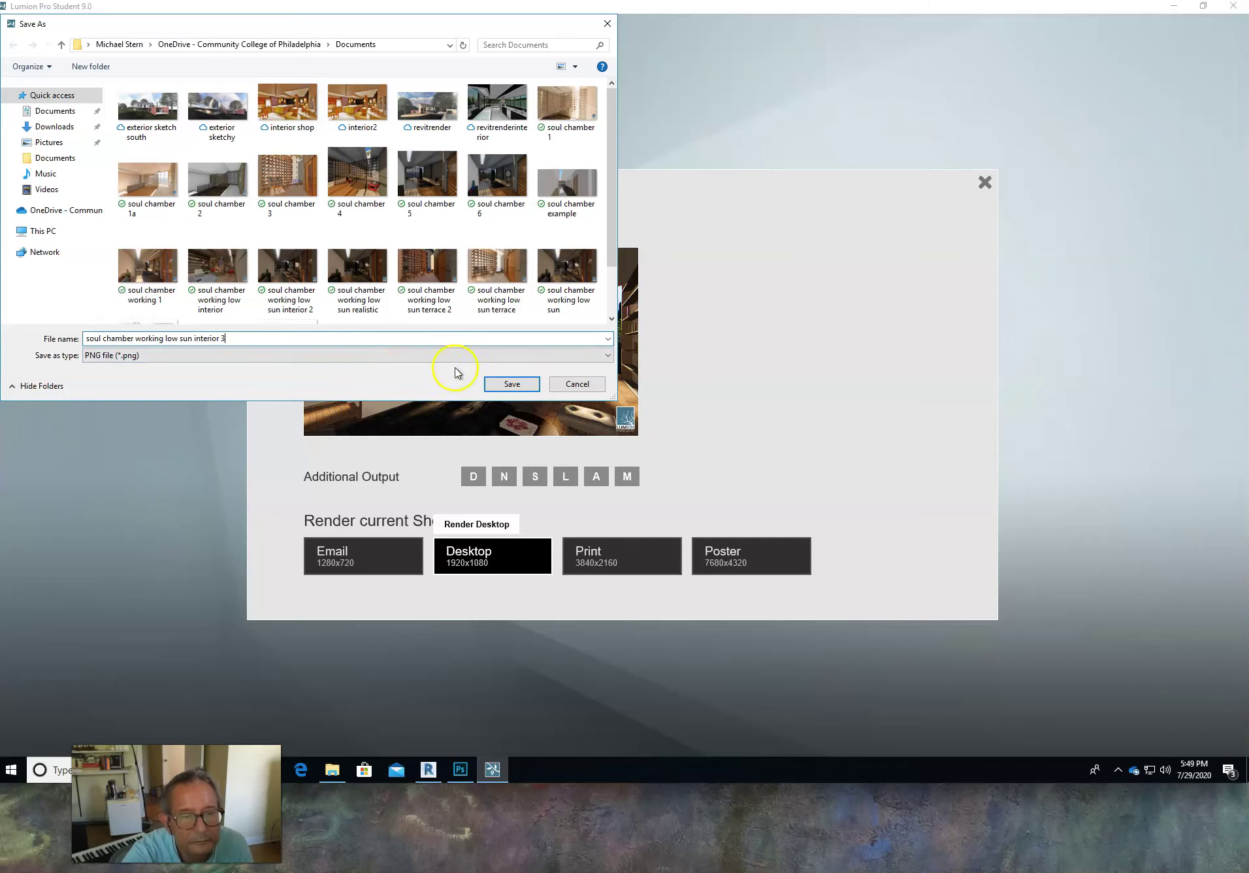
click(491, 383)
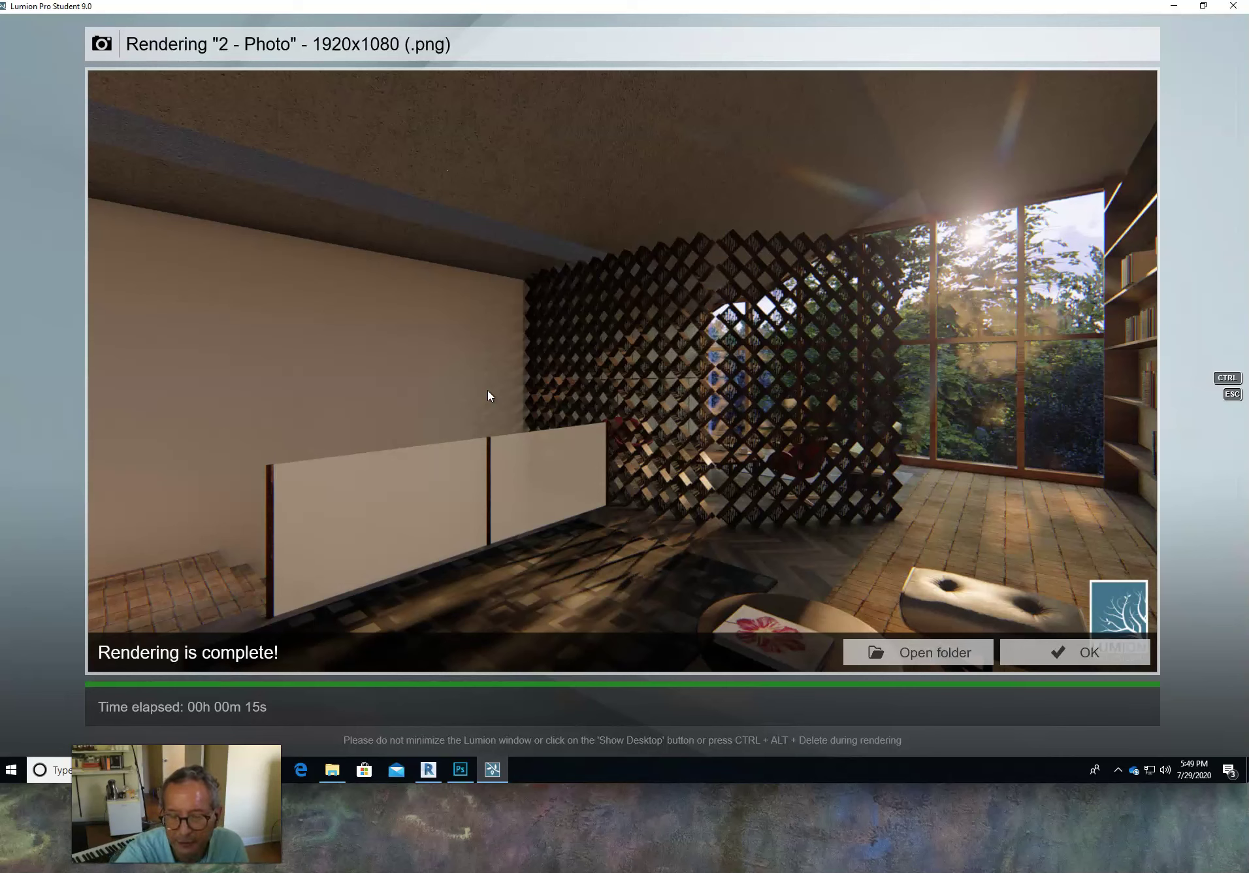
click(1052, 655)
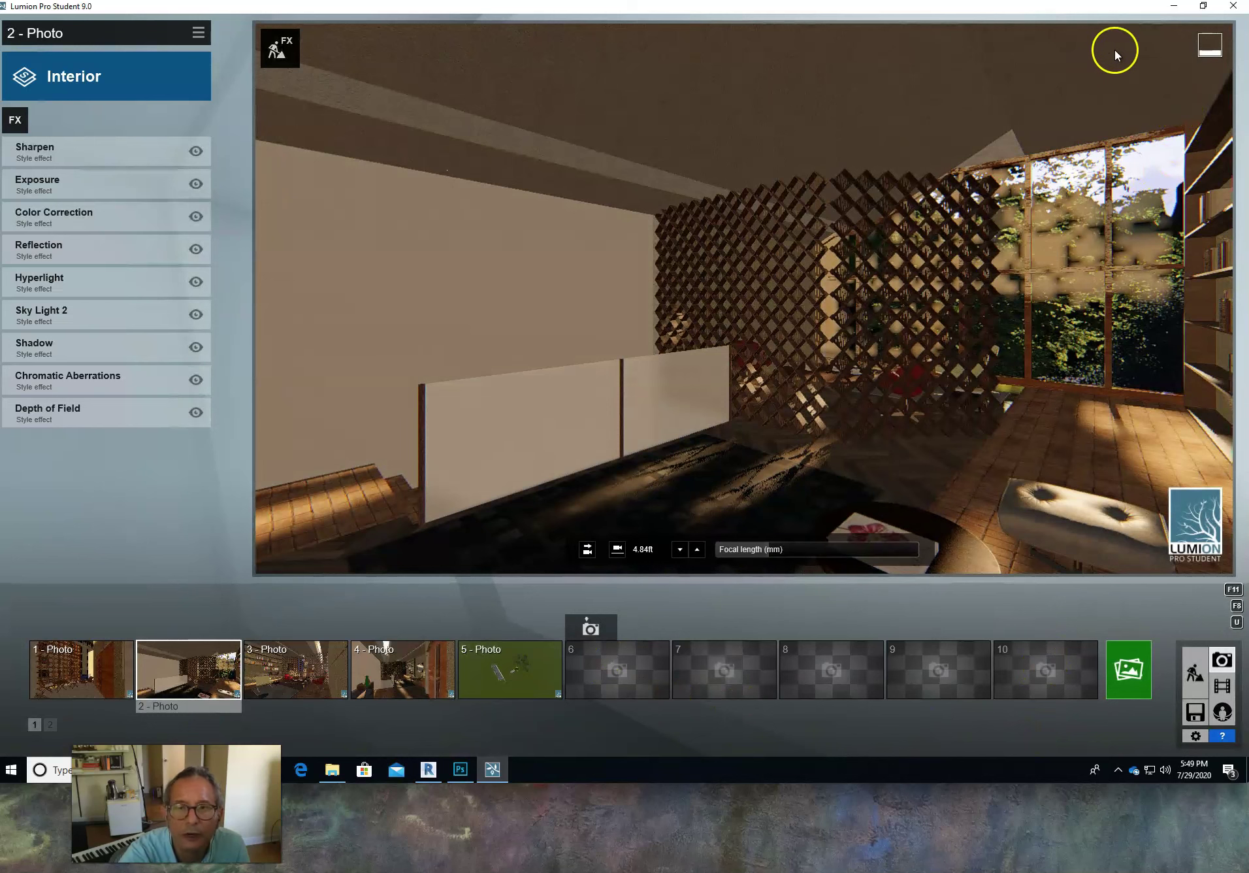
Step: Minimize Lumion, switch to the Documents folder in File Explorer and sort its files by date modified, newest first
click(1171, 8)
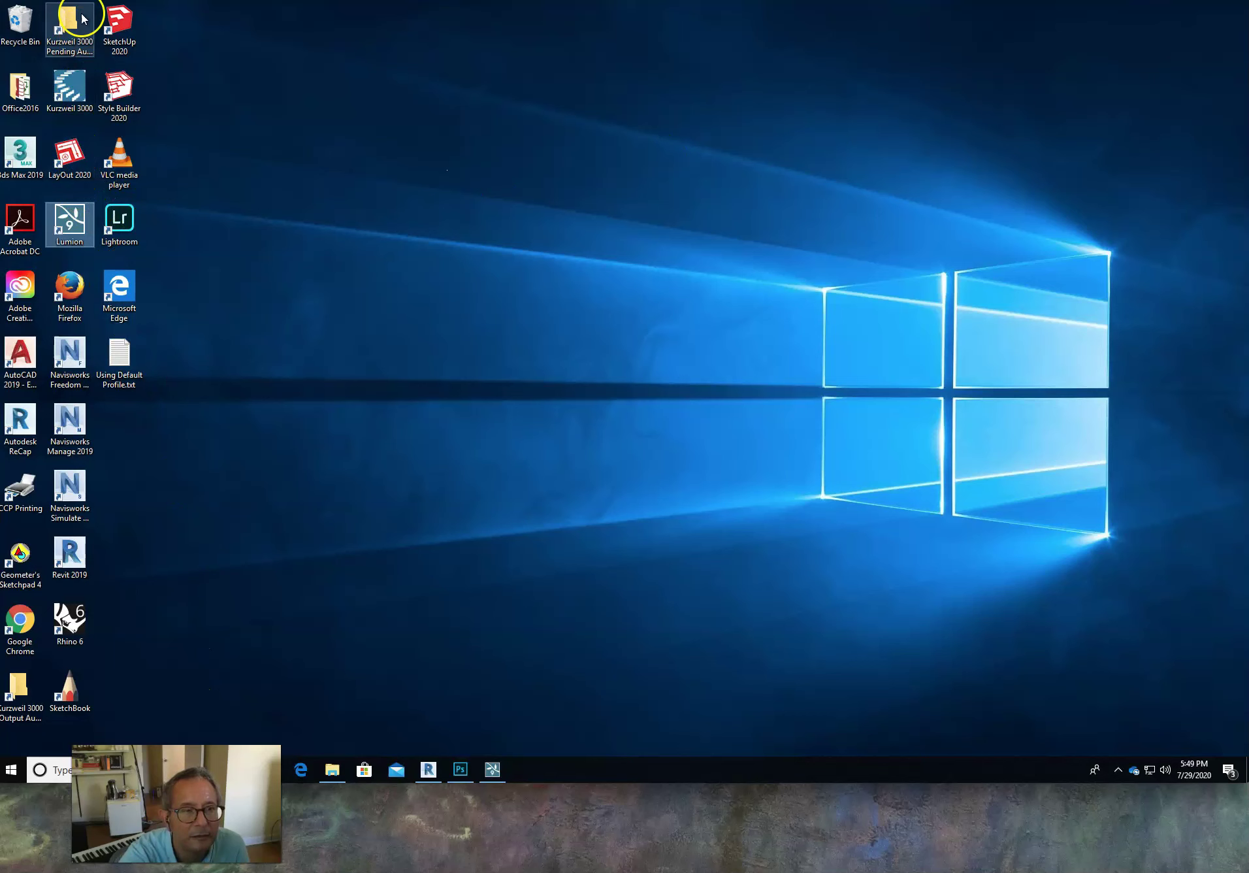
click(332, 769)
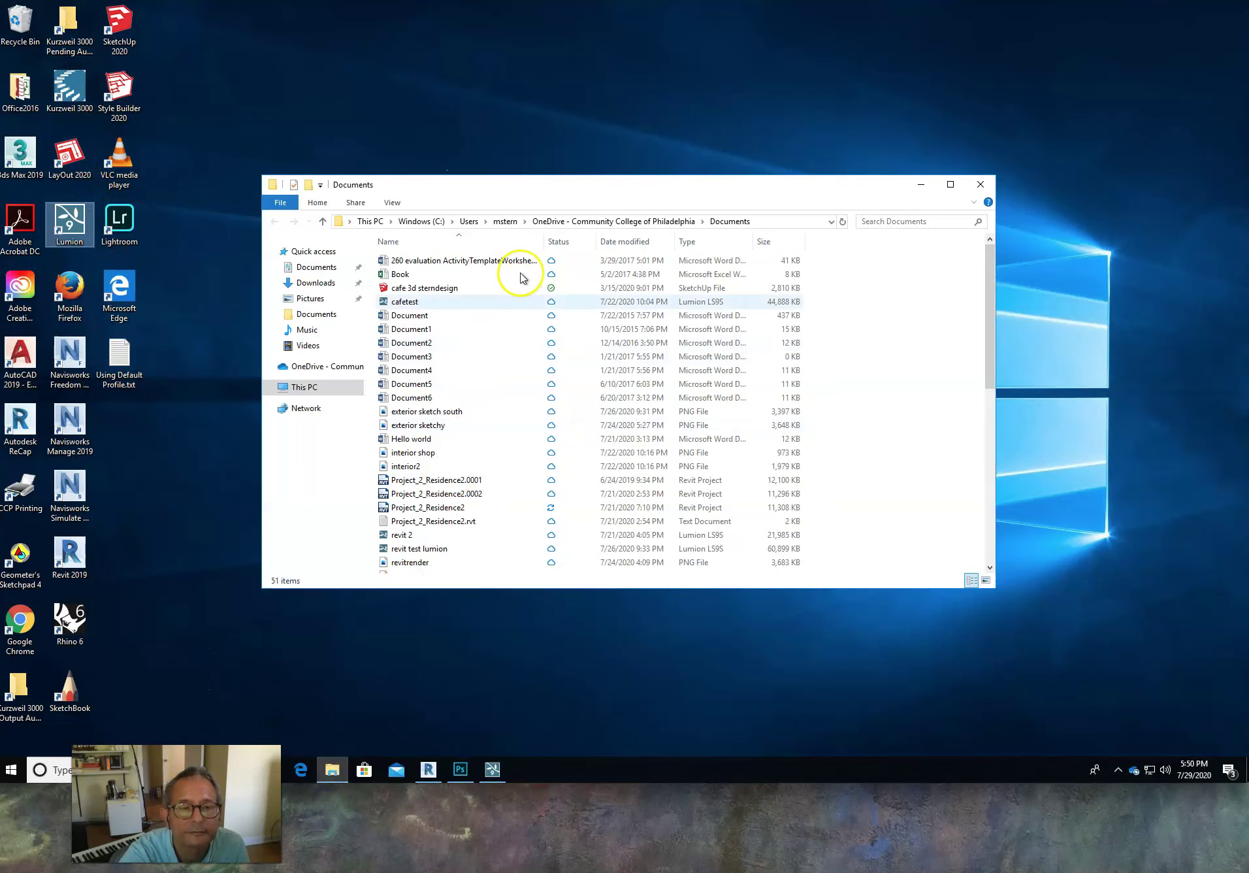
click(657, 243)
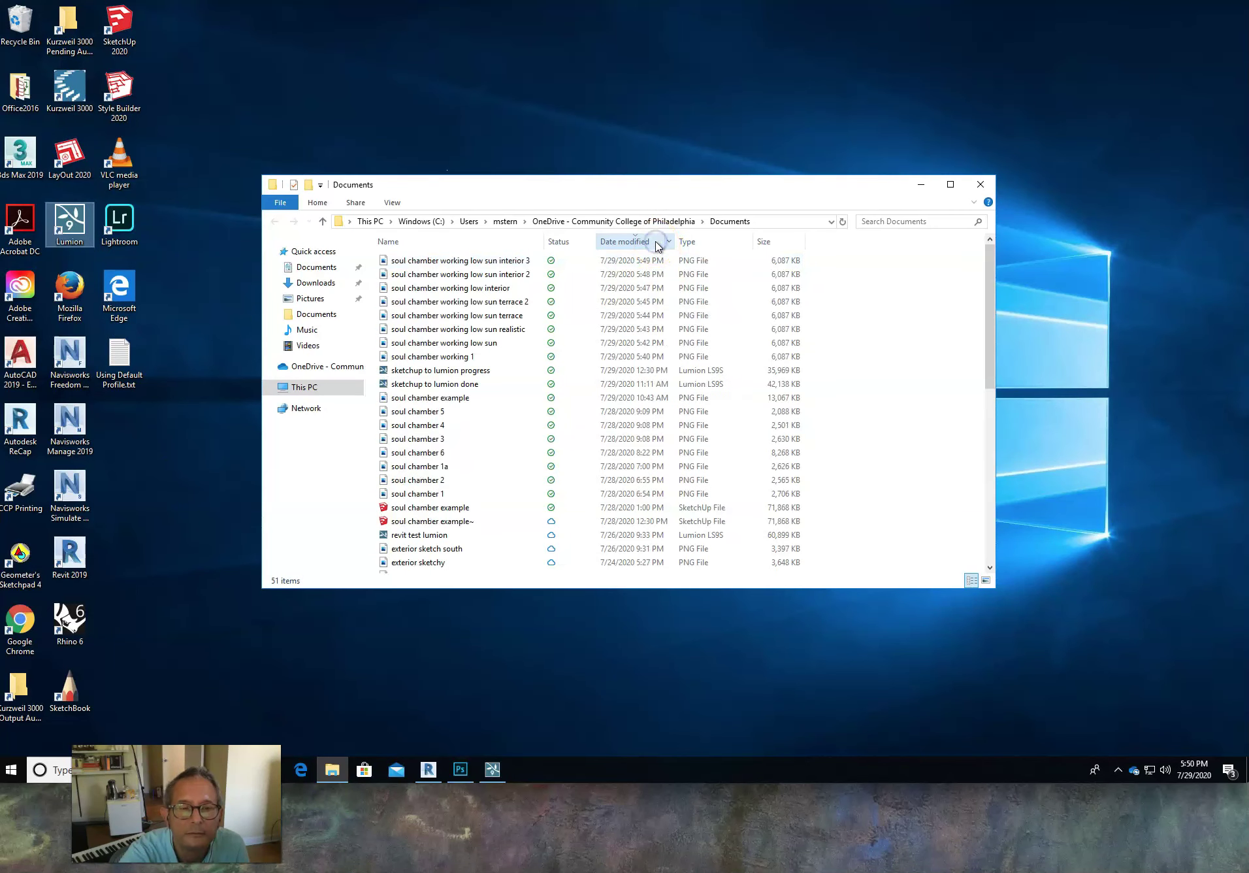
Step: Try to open the PNG renders from soul chamber working low sun interior 3 through soul chamber working low sun together
click(469, 261)
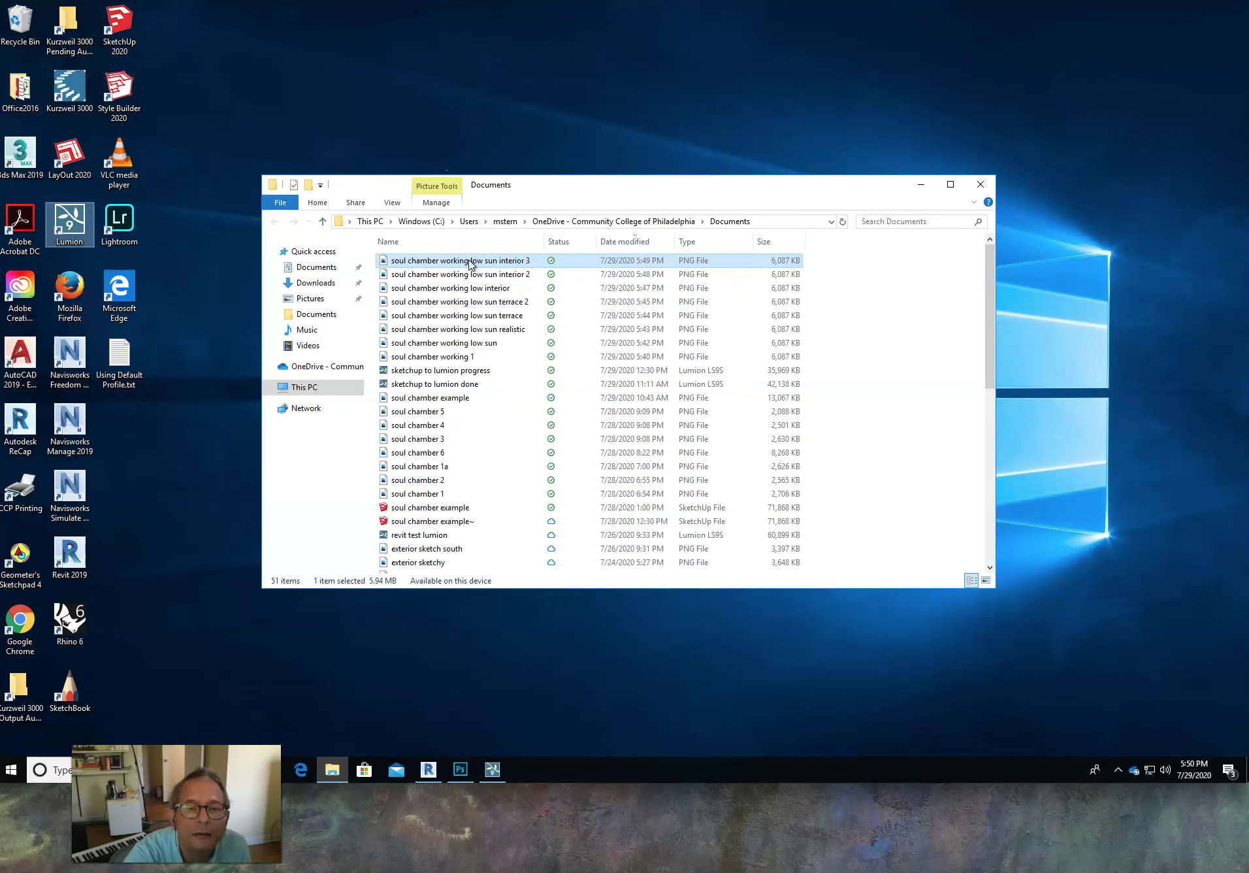
shift+click(463, 345)
right_click(462, 345)
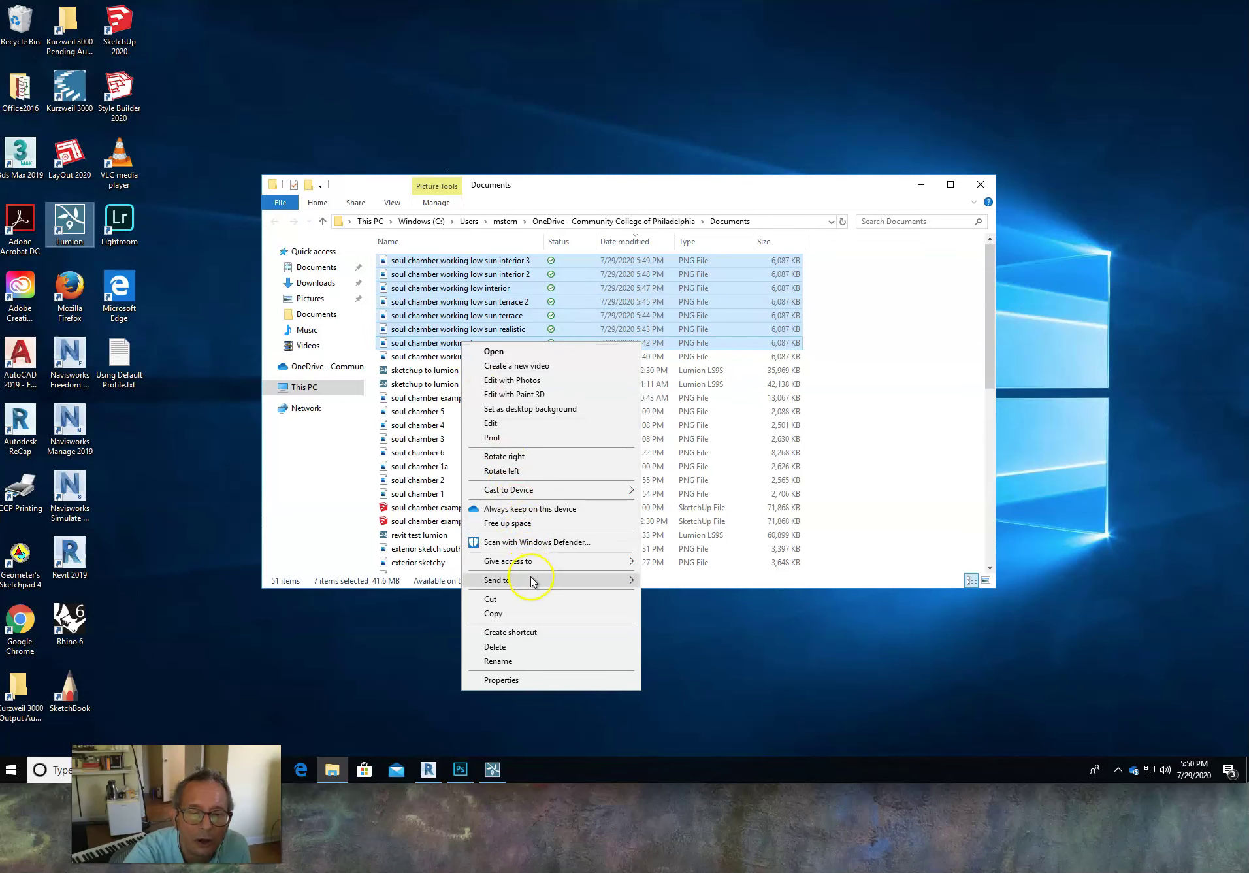
mouse_move(533, 581)
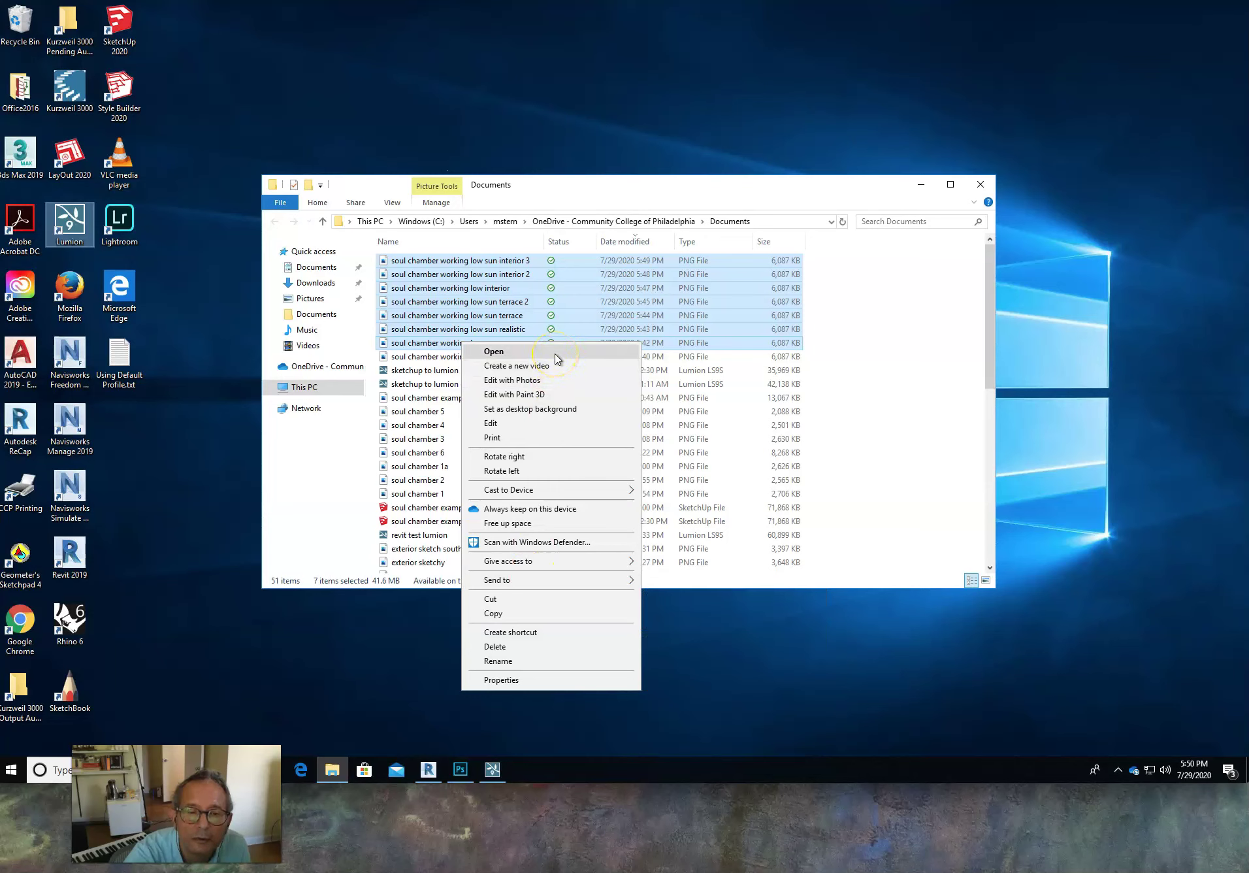
click(573, 586)
click(524, 356)
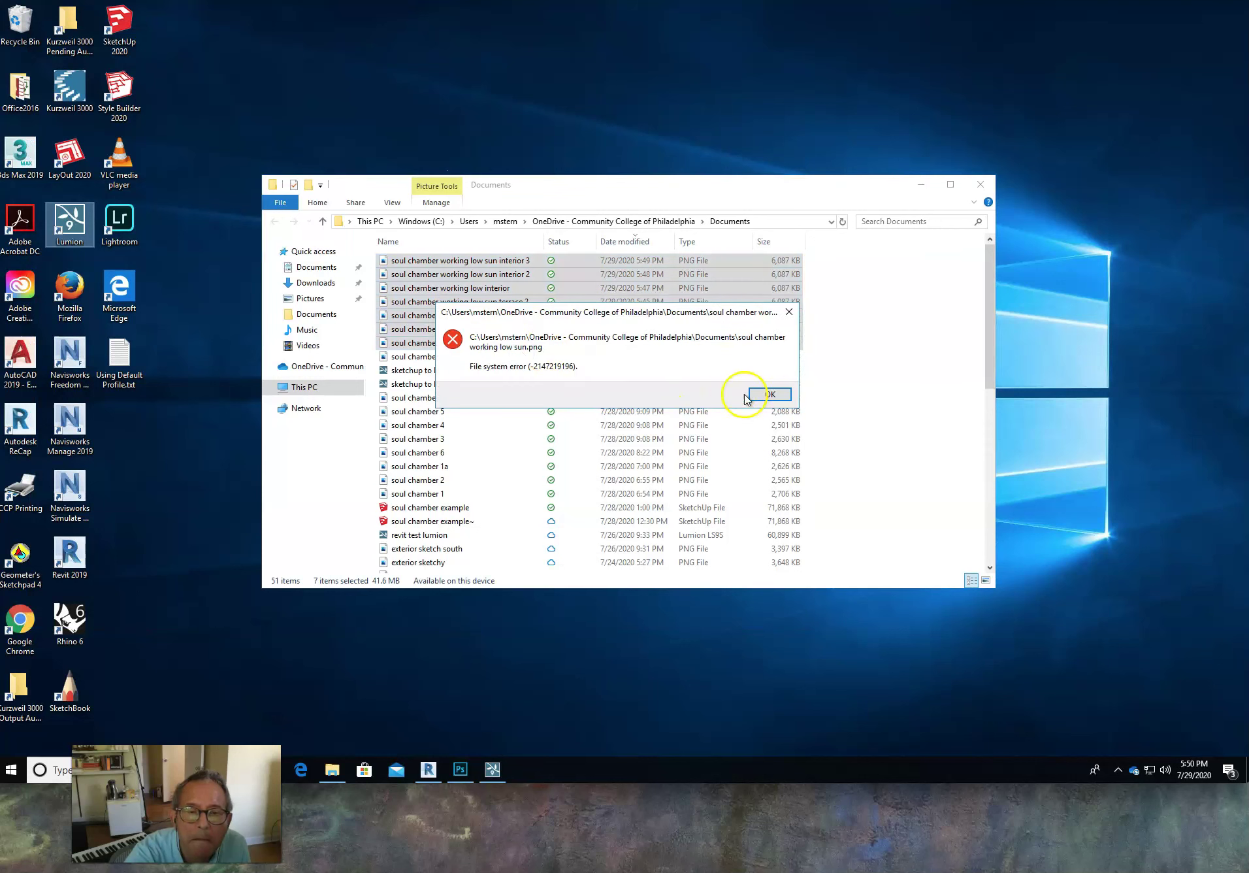
click(770, 395)
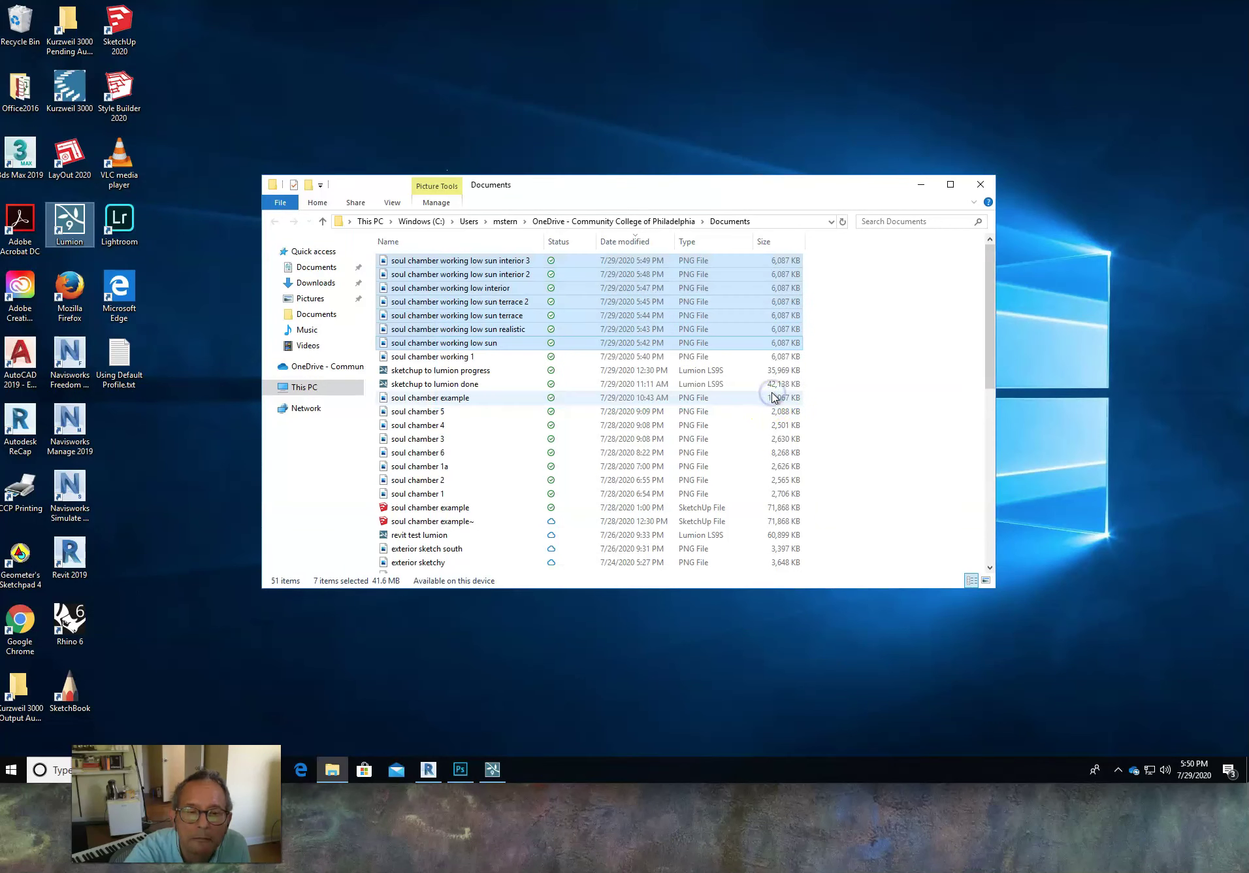
Step: Open soul chamber working low sun interior 3 in Adobe Photoshop CC 2019
click(446, 263)
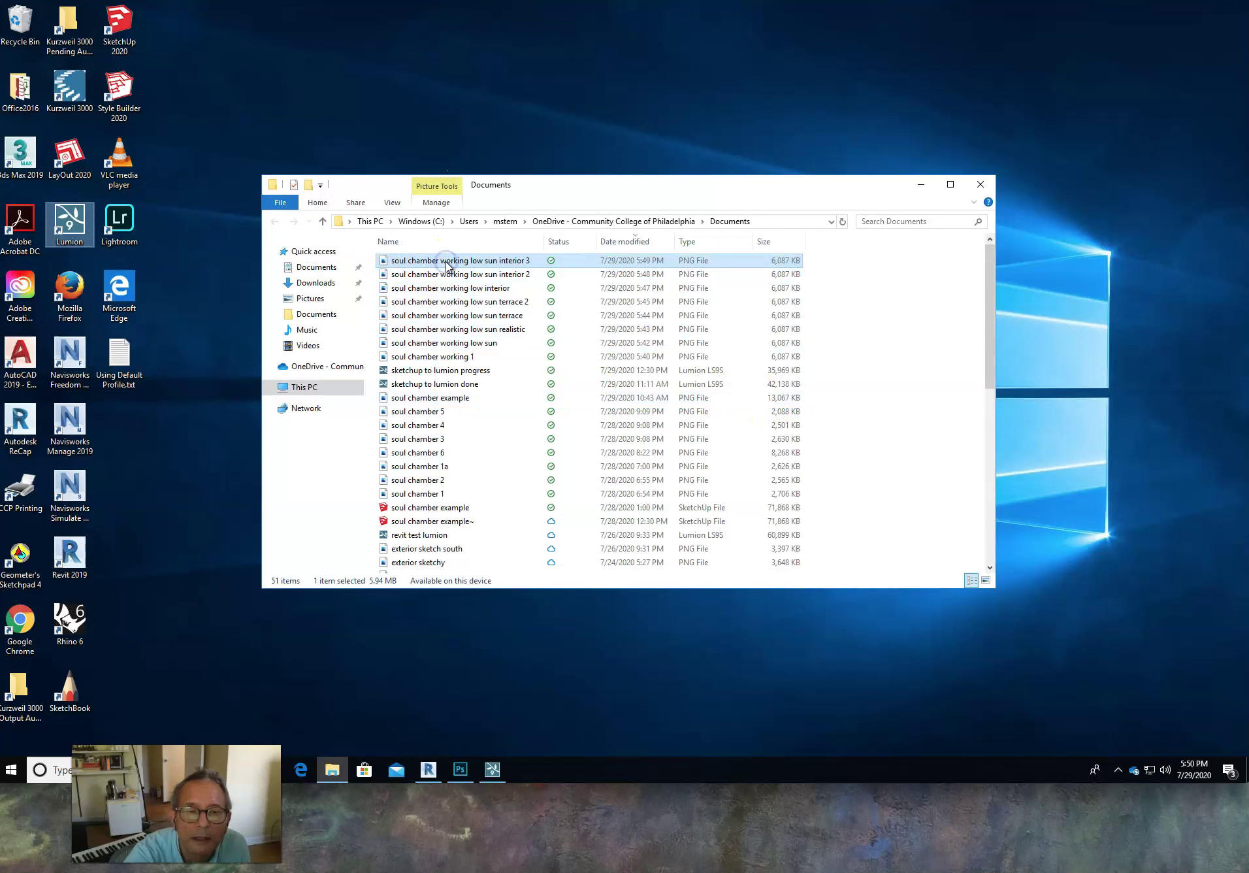
right_click(446, 263)
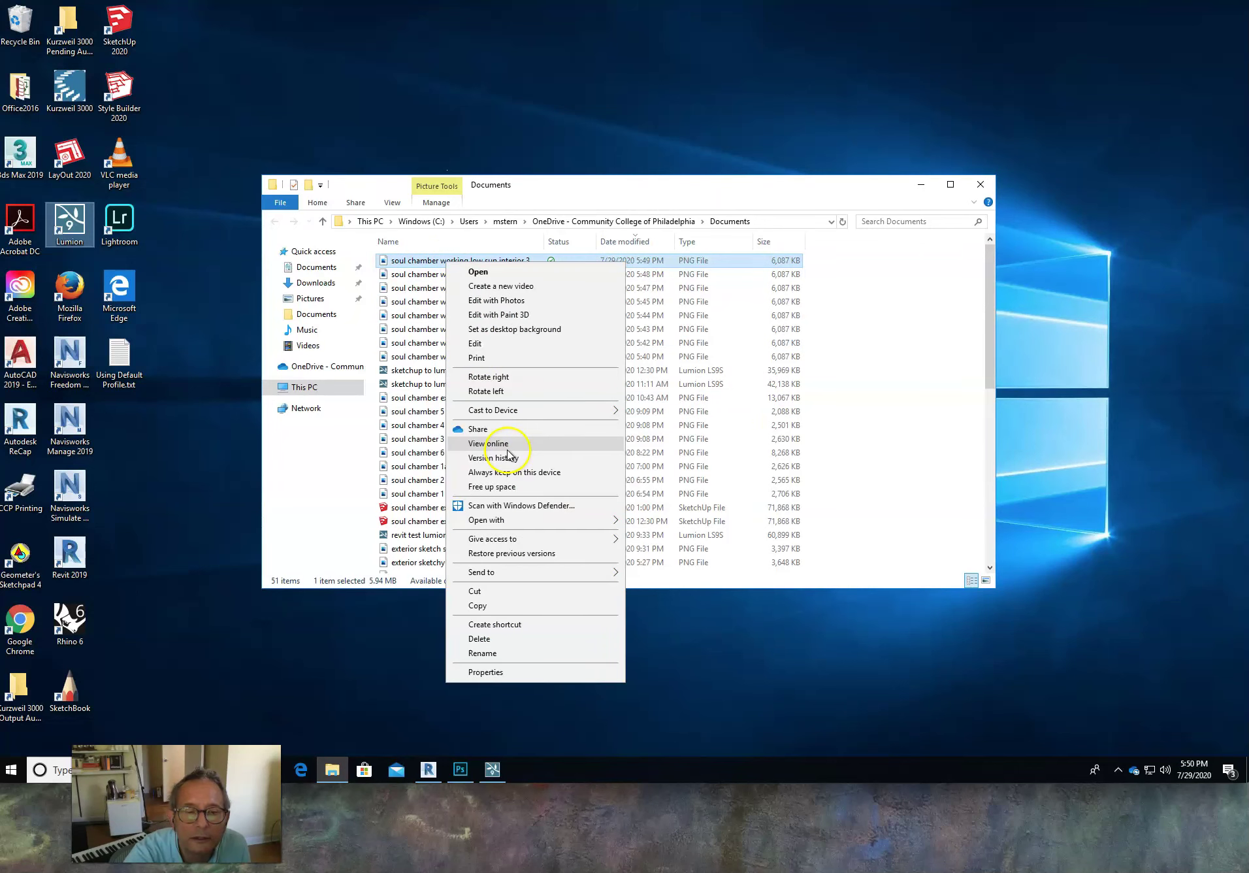
mouse_move(509, 520)
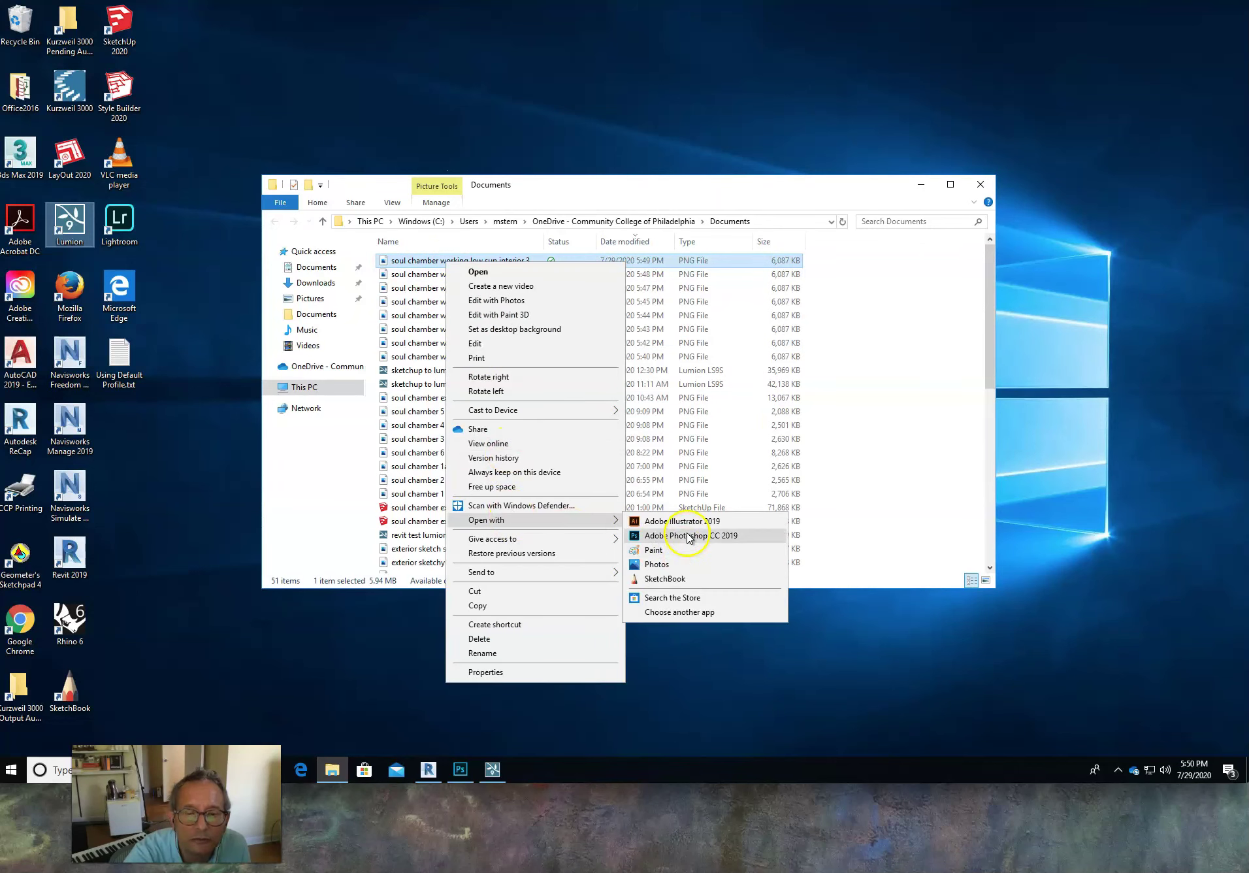
click(687, 536)
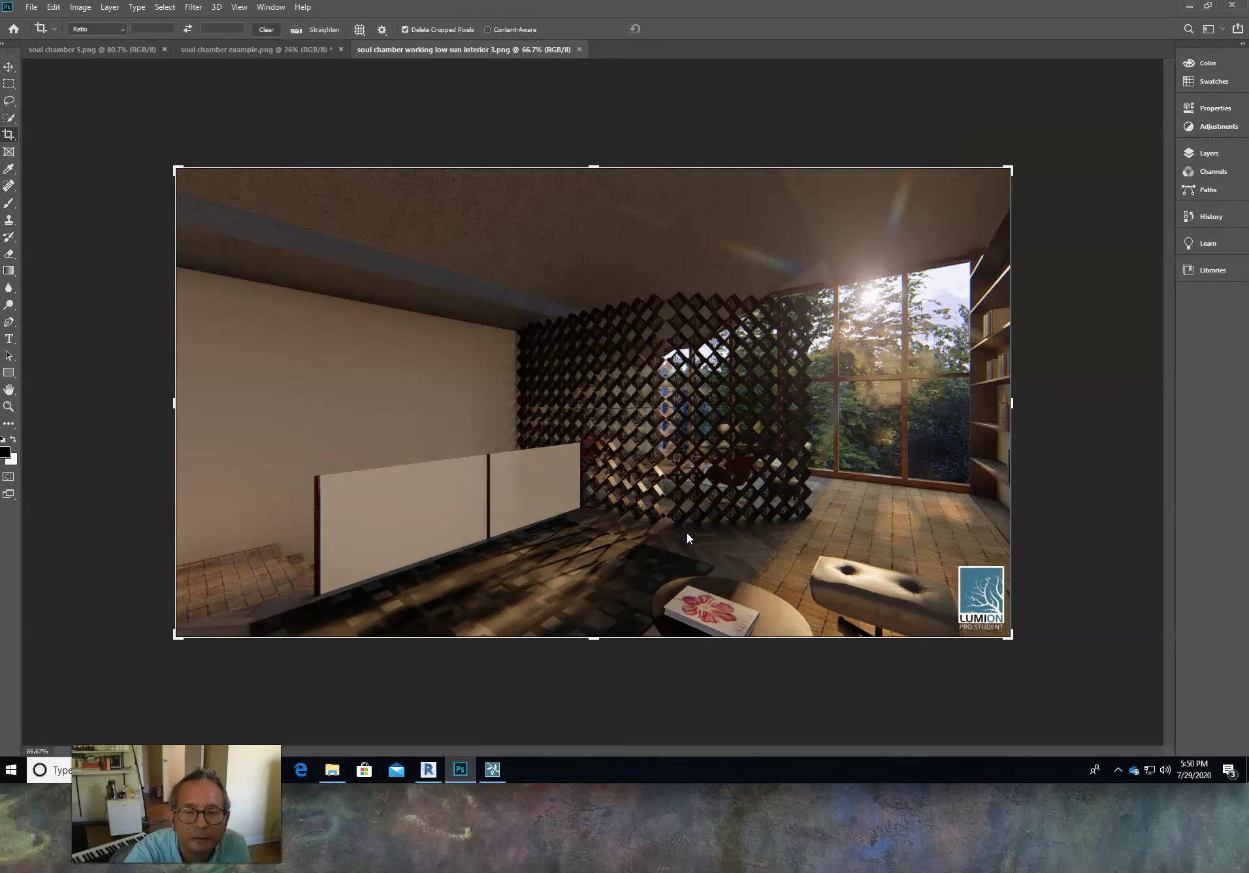
Step: Crop the render on both sides, cutting off the Lumion watermark and bookshelf at its right and part of the wall at its left
click(750, 354)
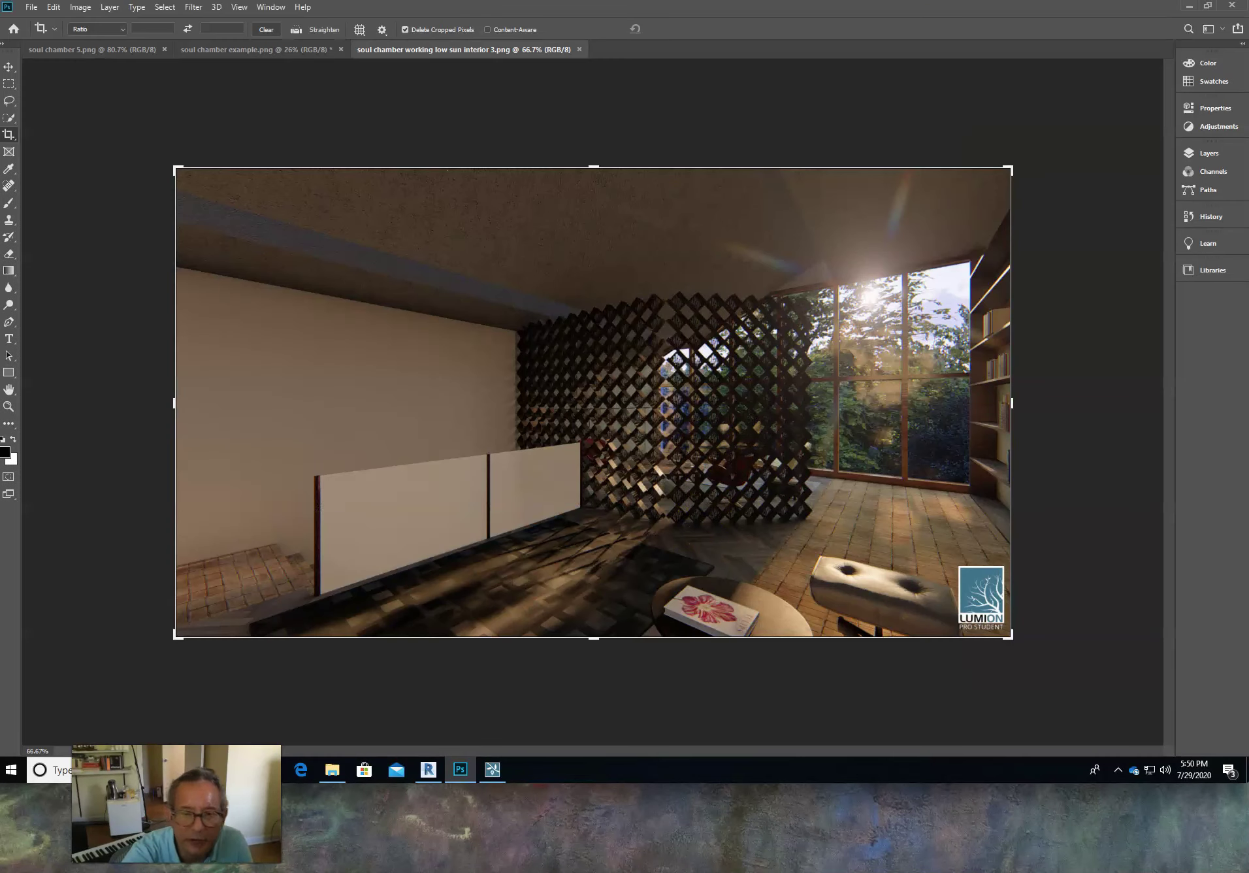
click(269, 167)
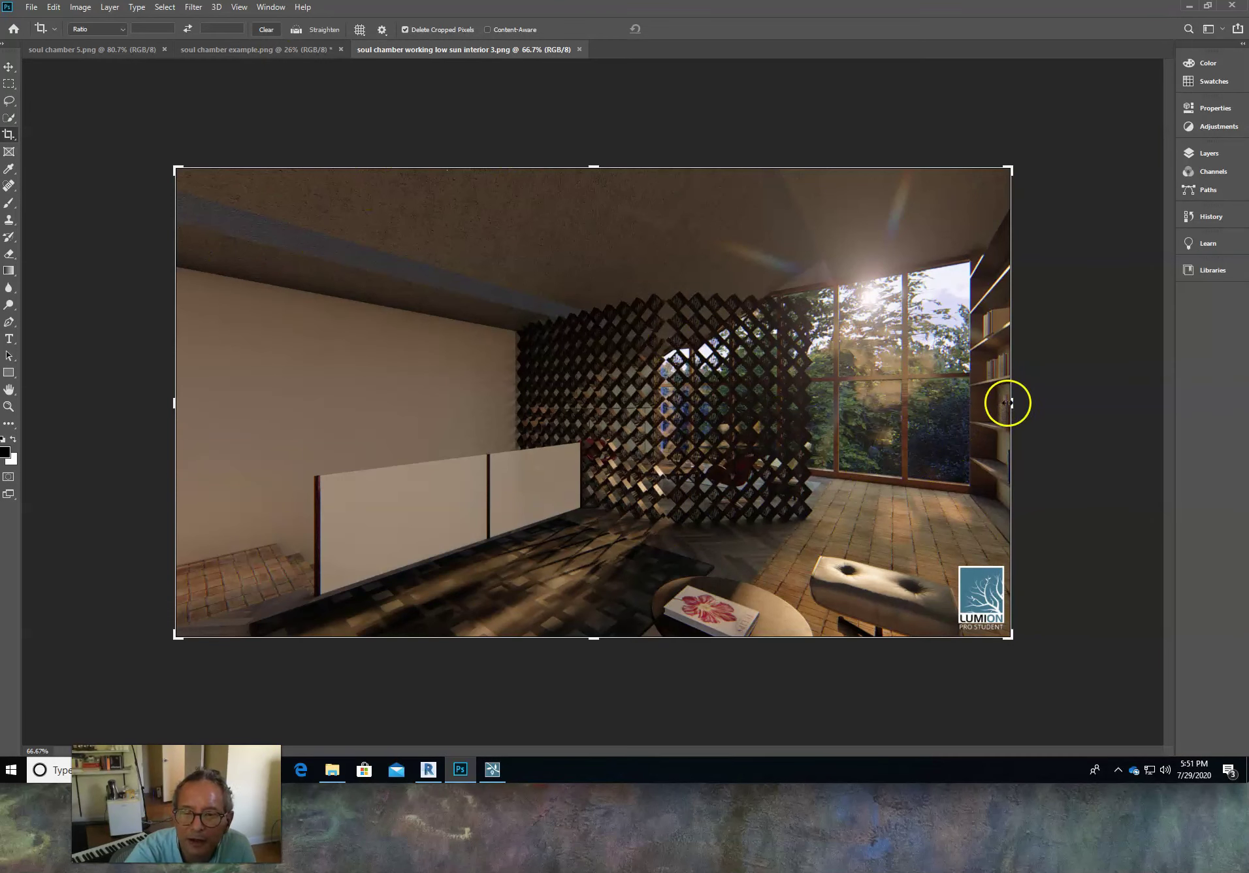
drag(1009, 403, 982, 400)
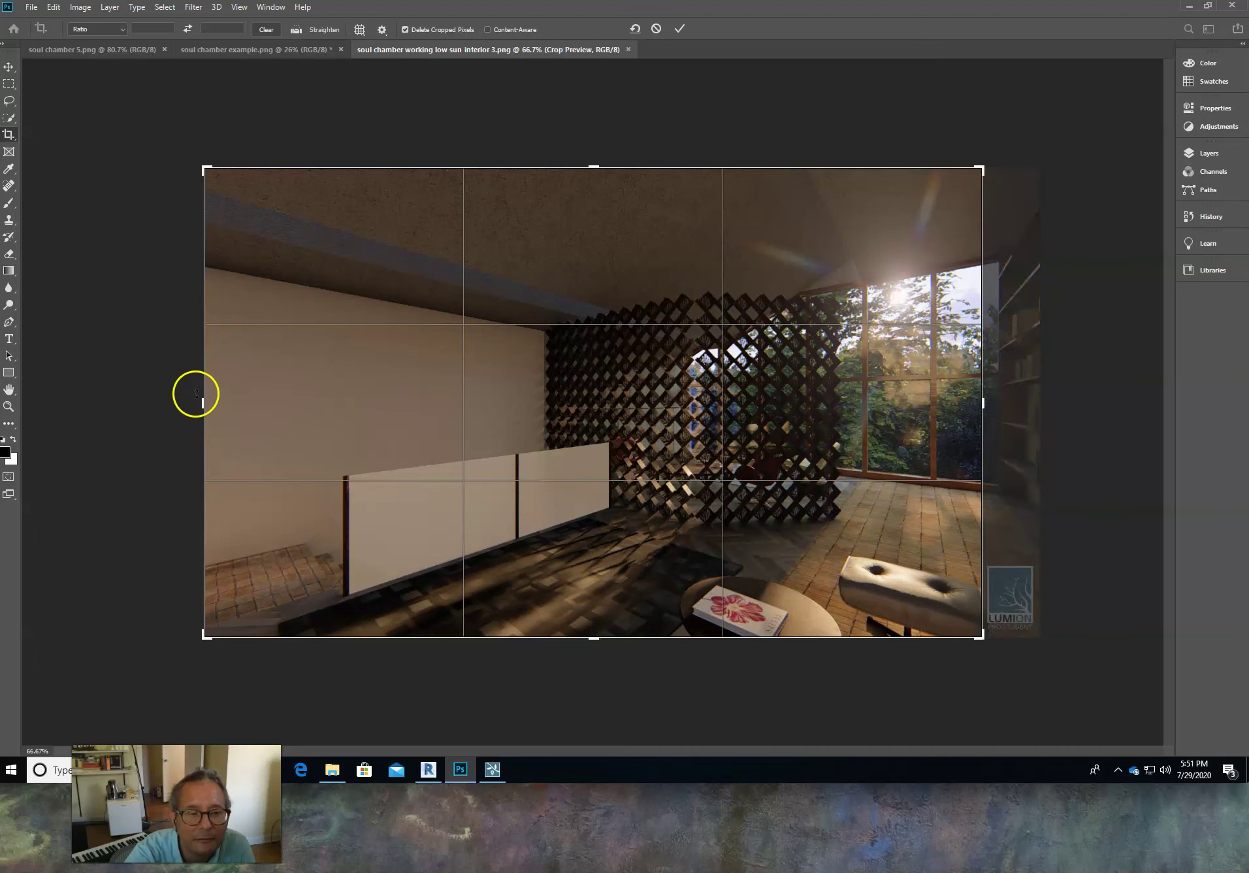
drag(203, 408, 253, 422)
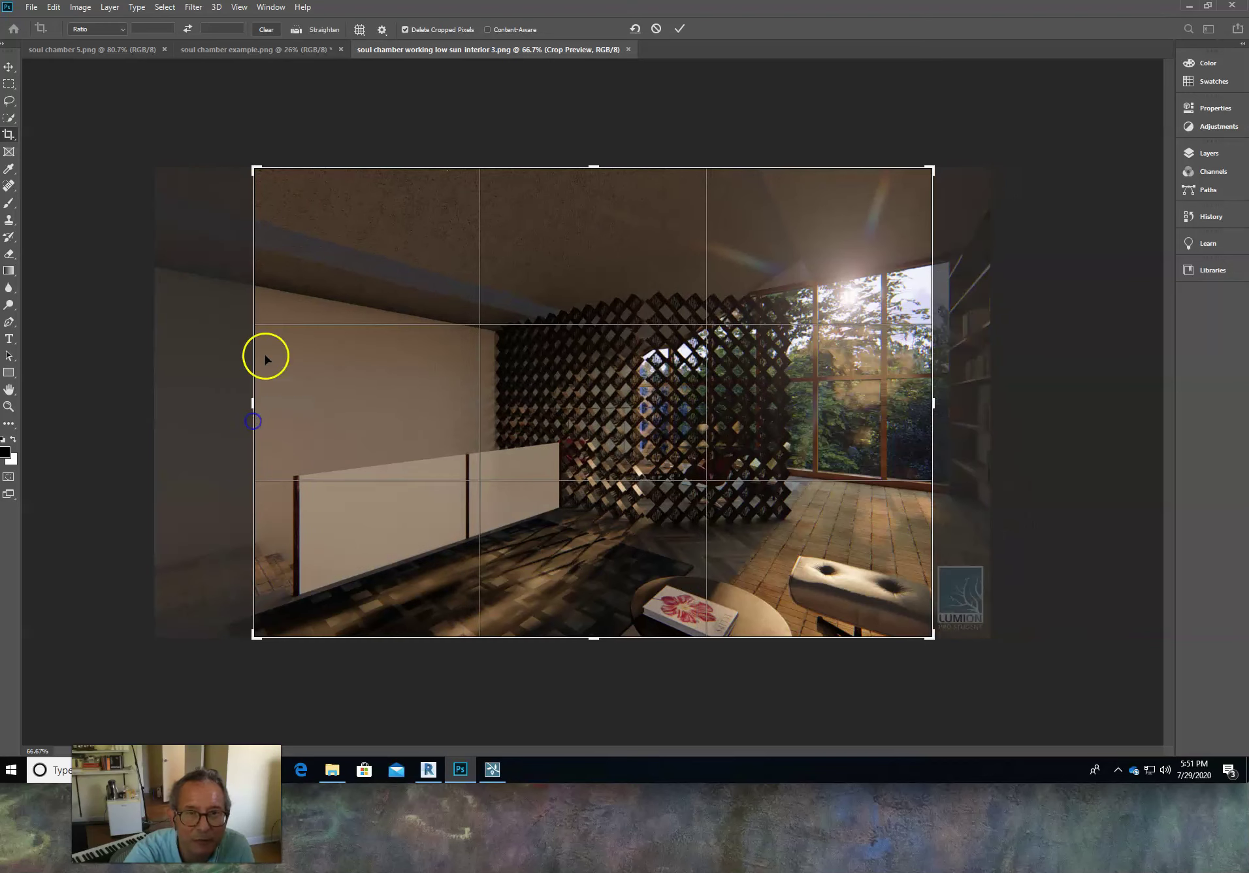
click(680, 29)
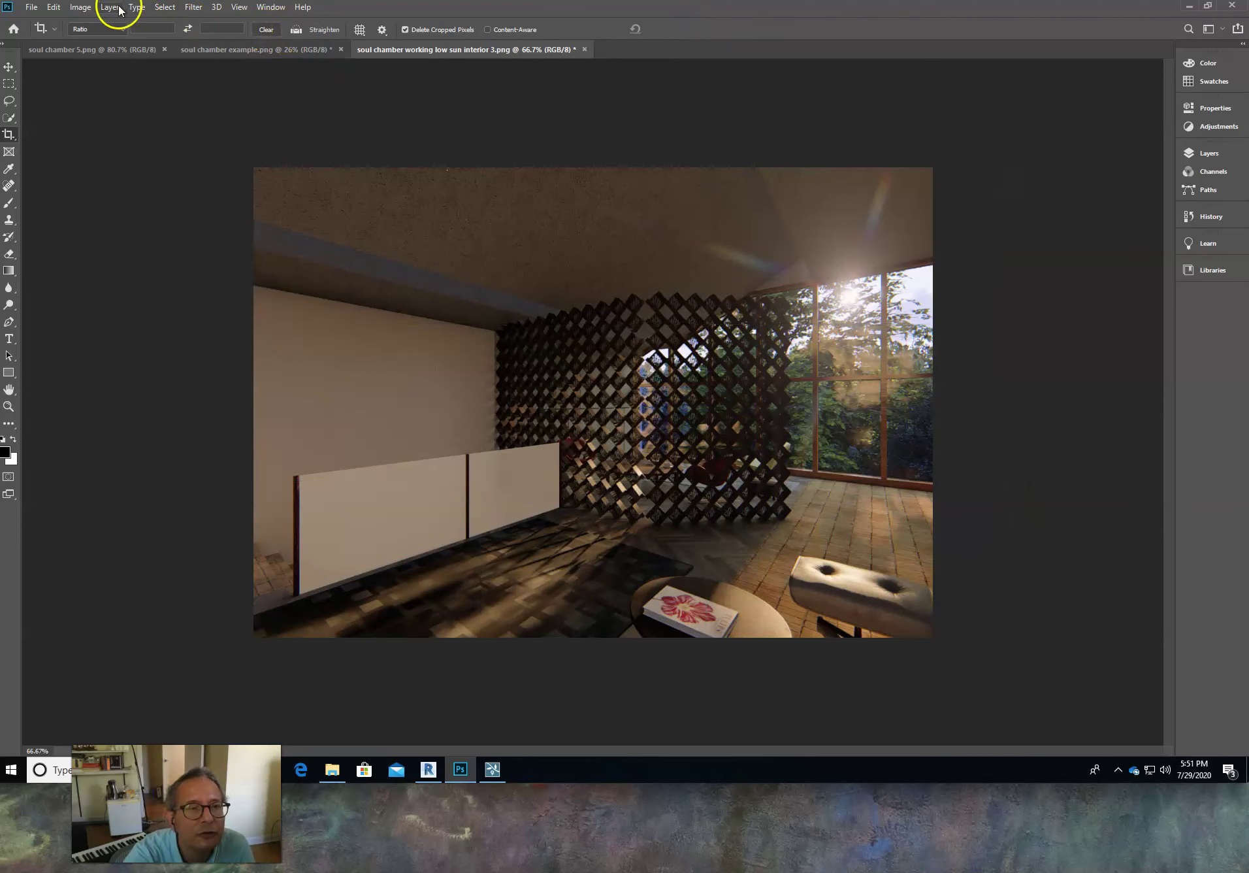
Step: Apply Auto Contrast to the cropped soul chamber working low sun interior 3 render
click(70, 7)
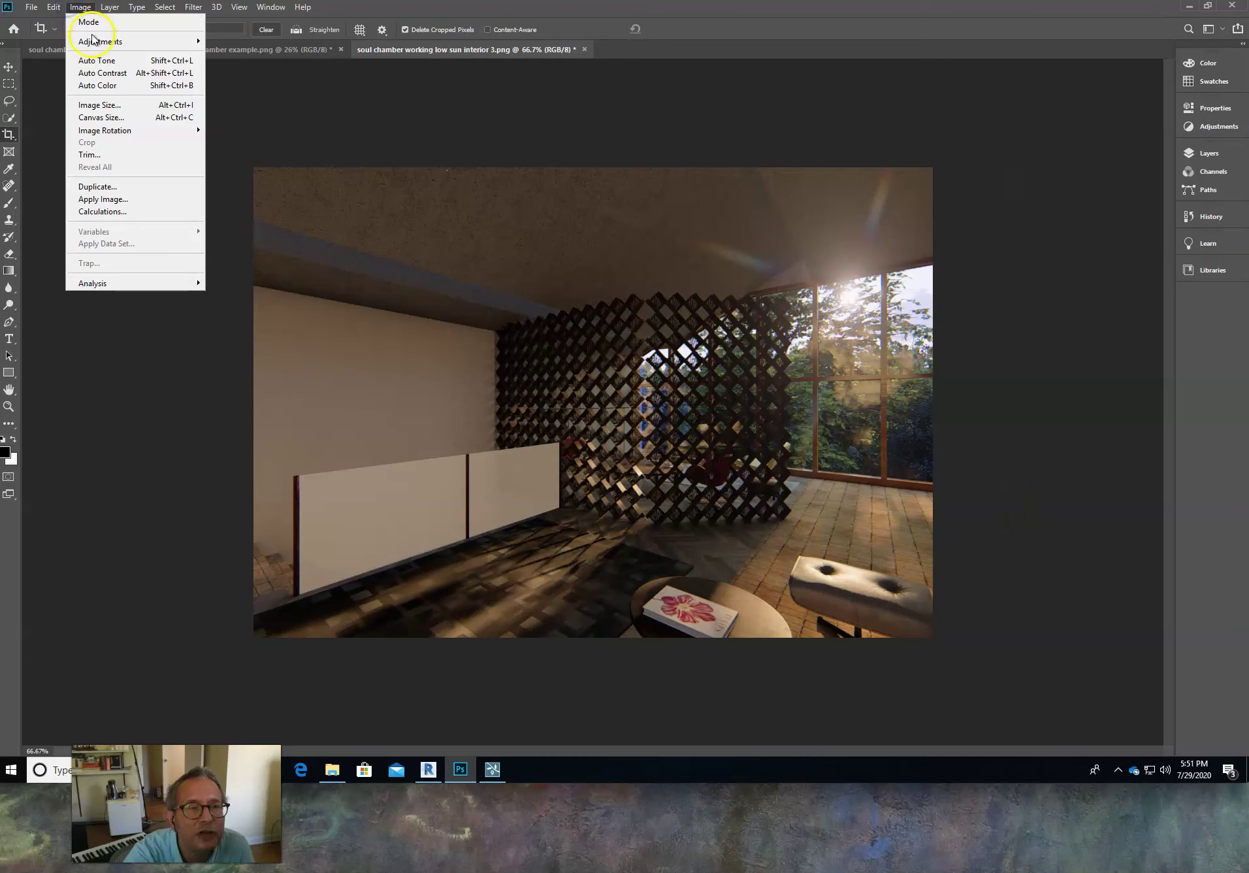
click(99, 72)
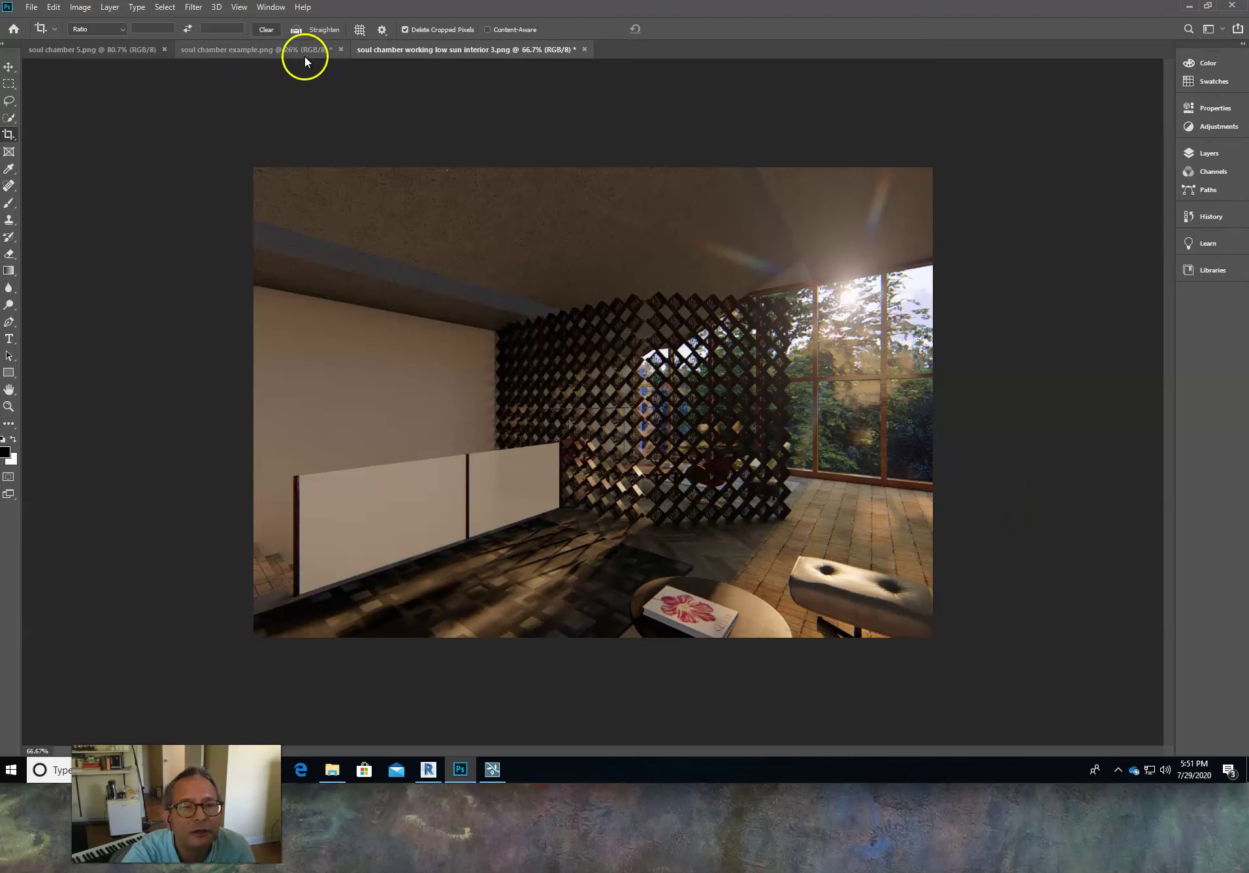
Step: Look at the open soul chamber example and soul chamber 5 images for comparison, and return to soul chamber working low sun interior 3
click(238, 50)
click(126, 58)
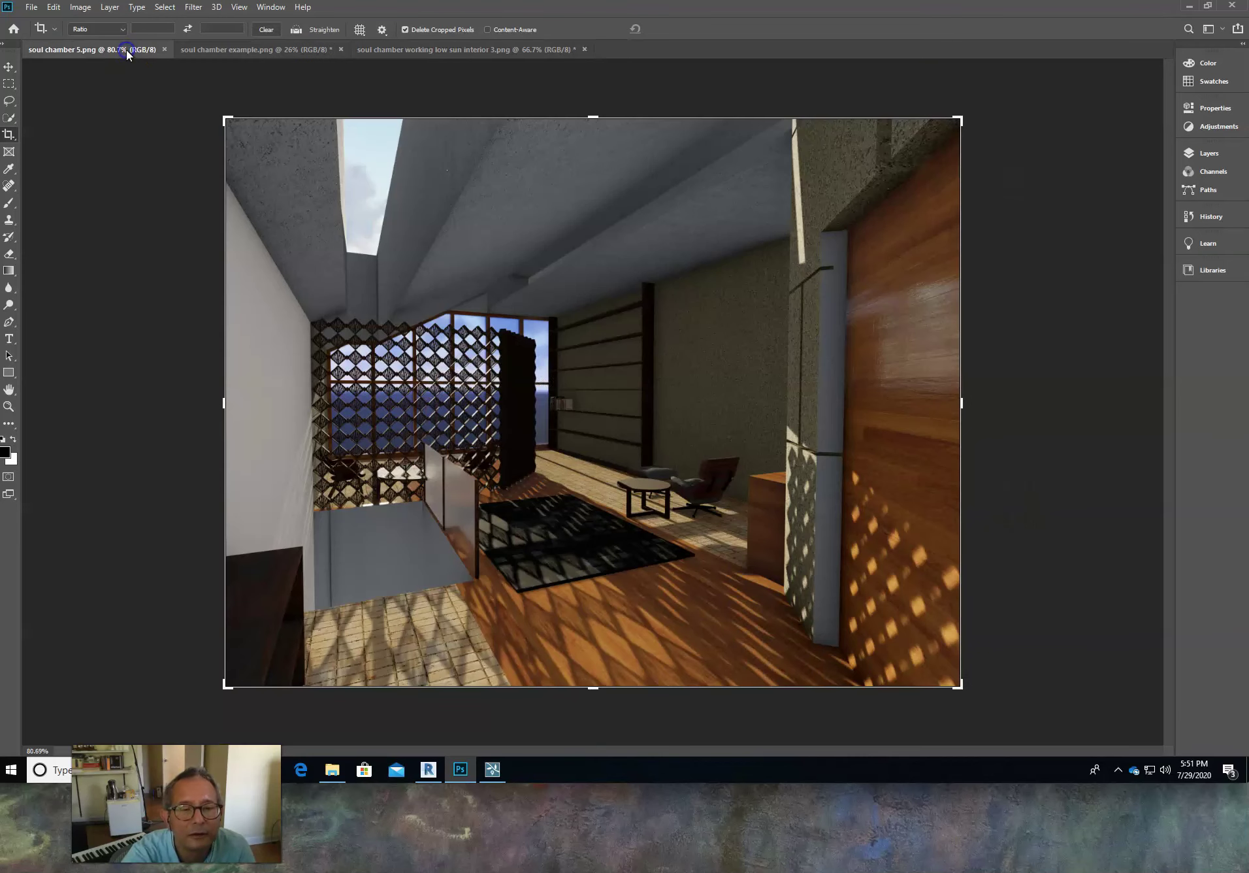
click(395, 50)
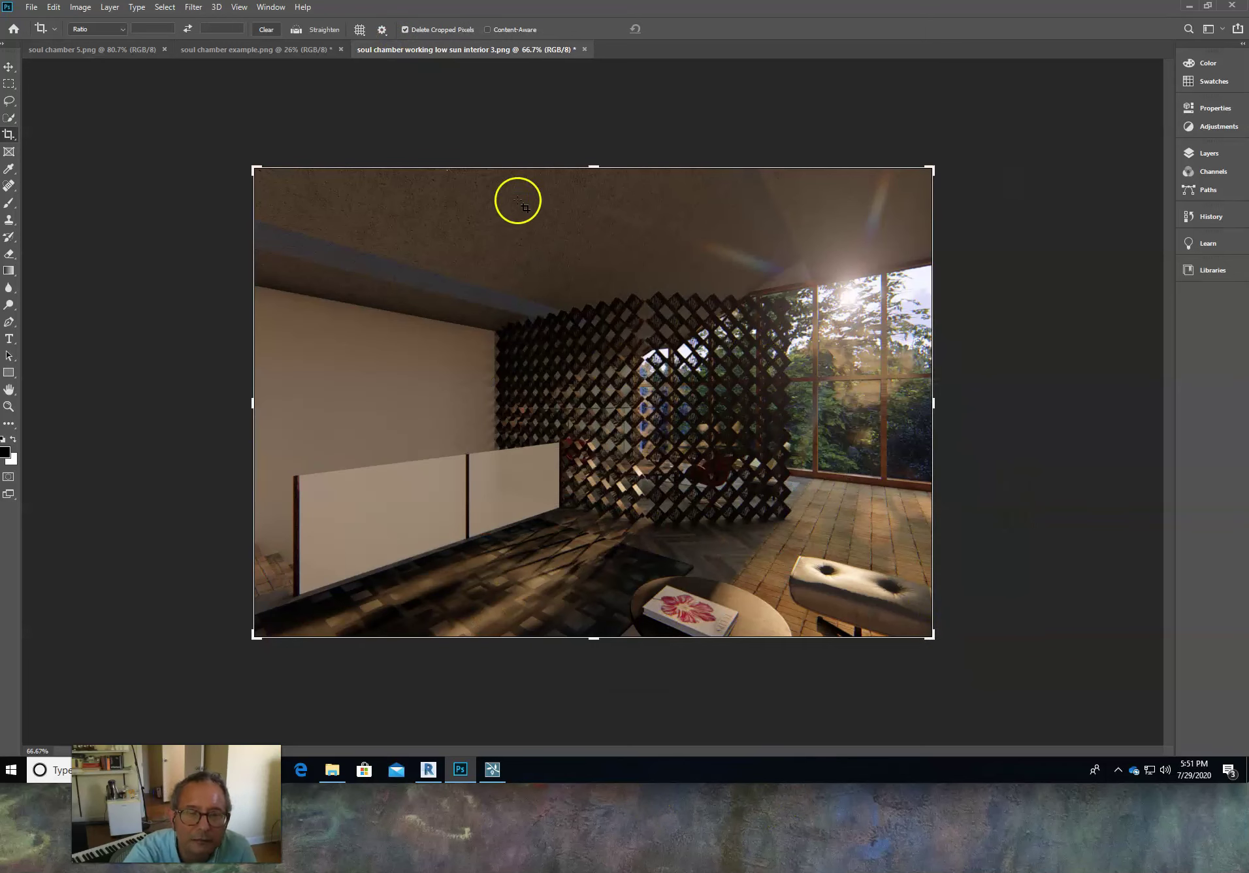
Step: Open soul chamber working low sun interior 2 from the Documents folder in Adobe Photoshop CC 2019
click(333, 769)
click(510, 274)
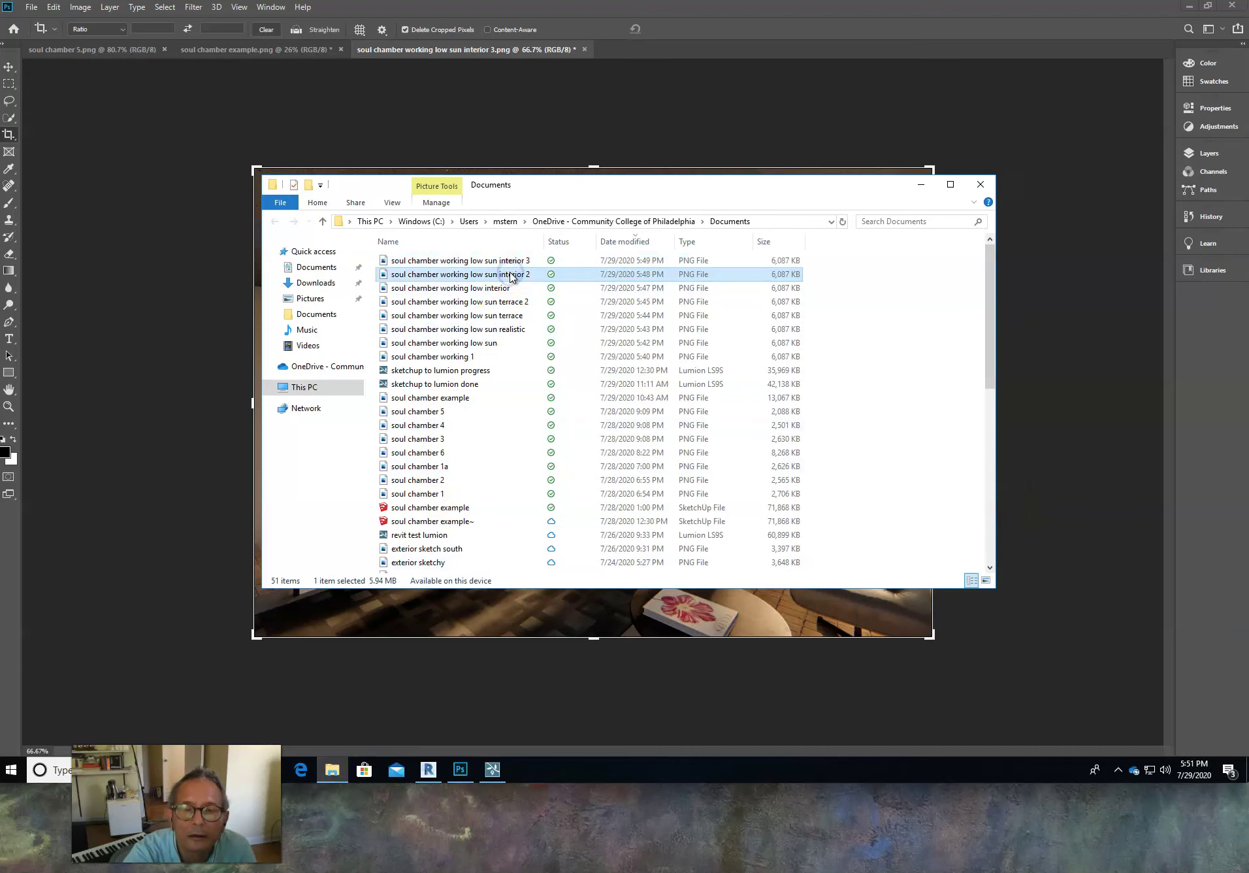
right_click(510, 275)
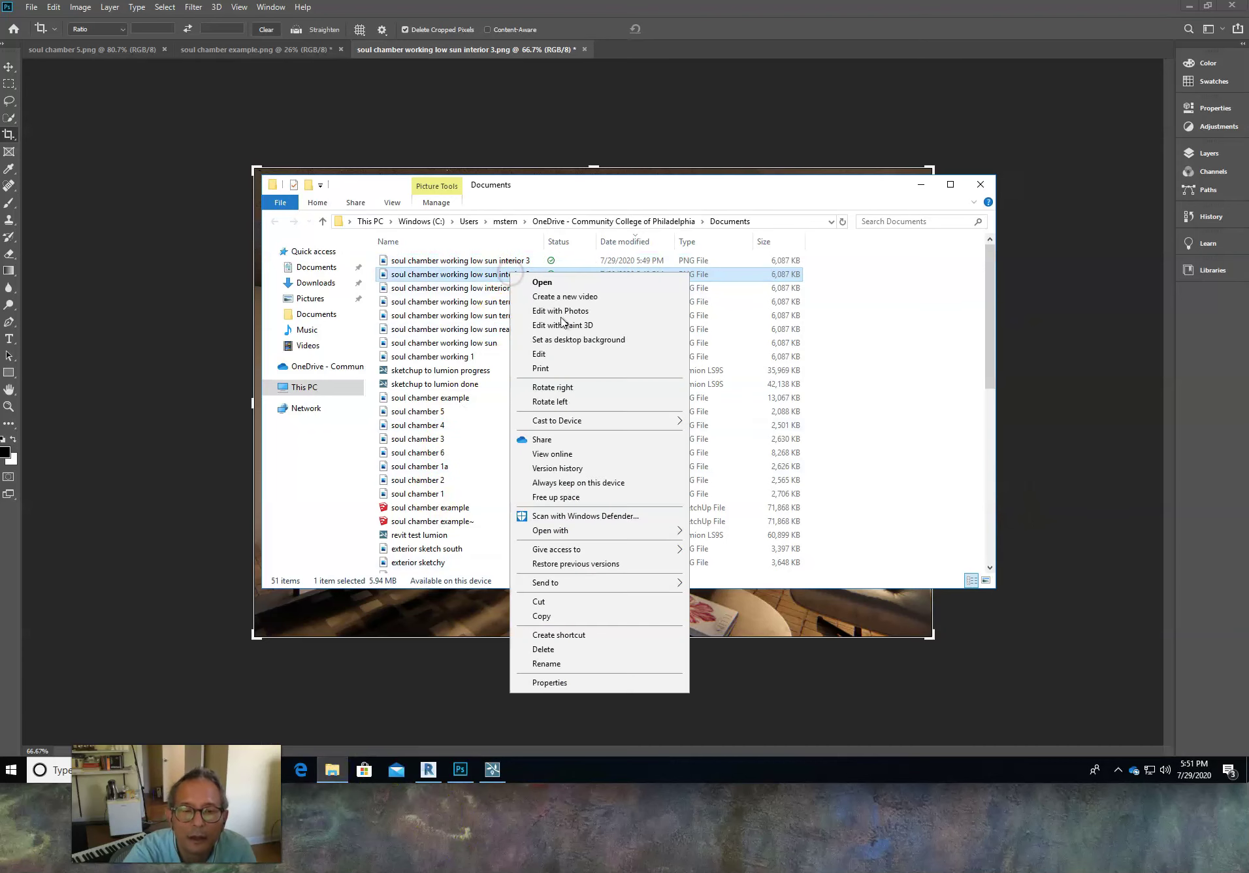
mouse_move(628, 530)
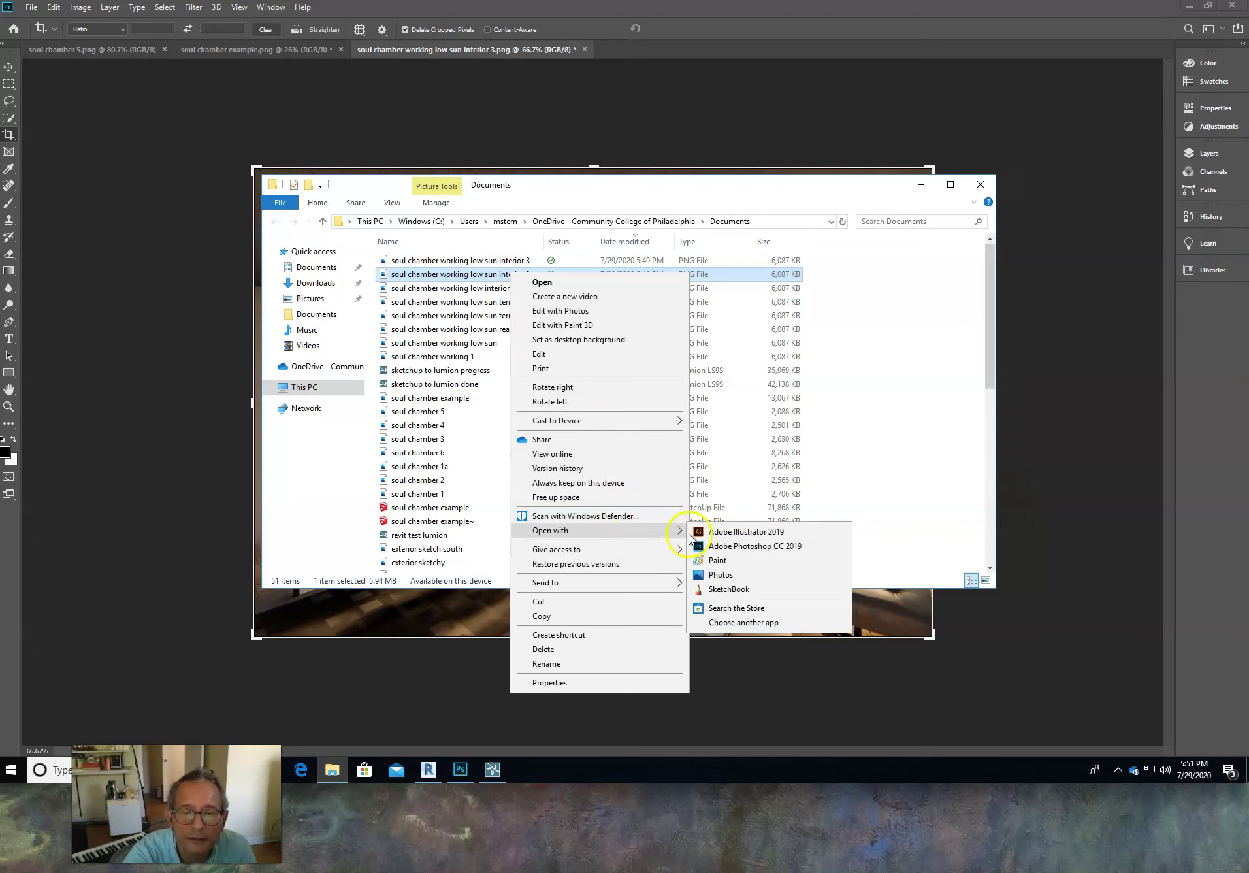
click(726, 545)
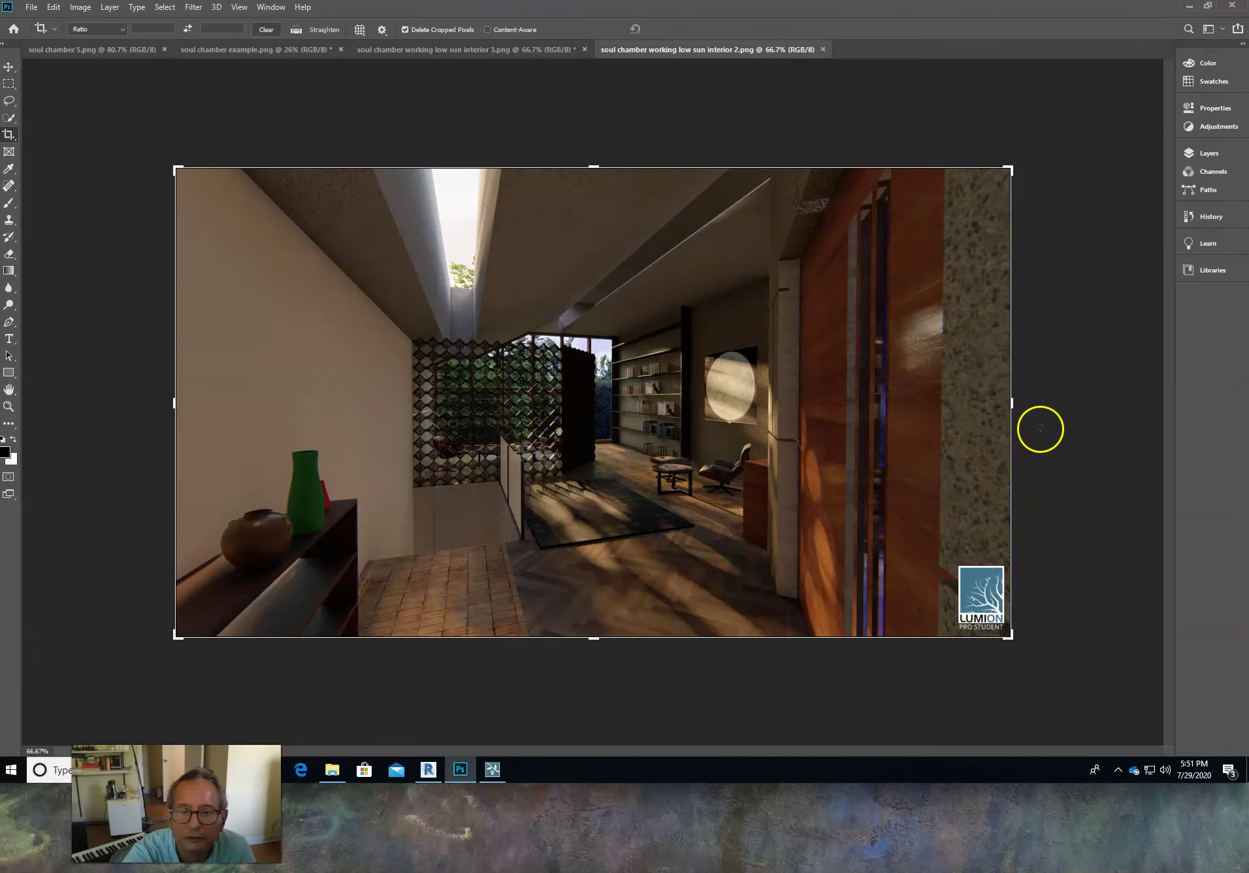
Step: Crop the Lumion watermark and most of the stone wall off the render's right side, and apply Auto Contrast
drag(1010, 397, 981, 410)
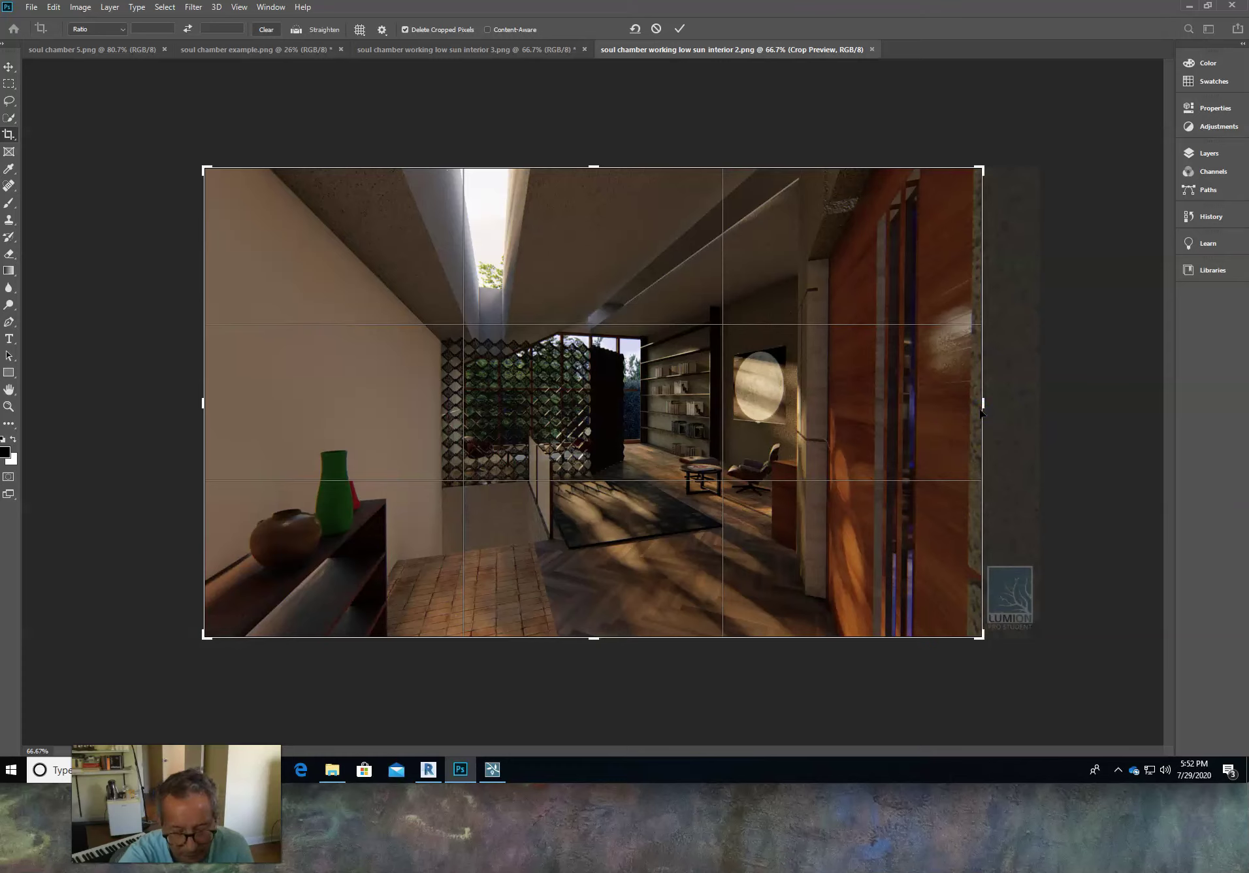
double_click(676, 251)
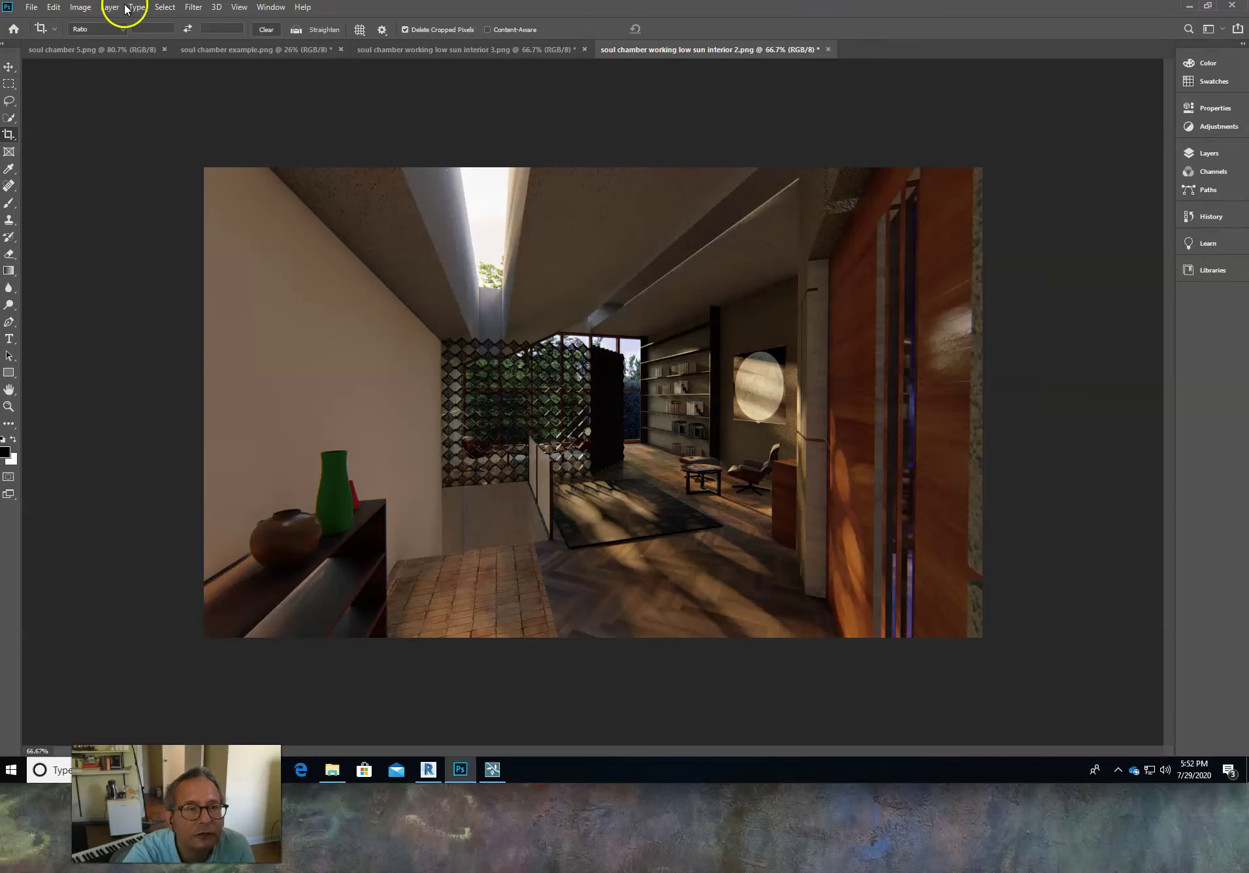
click(81, 8)
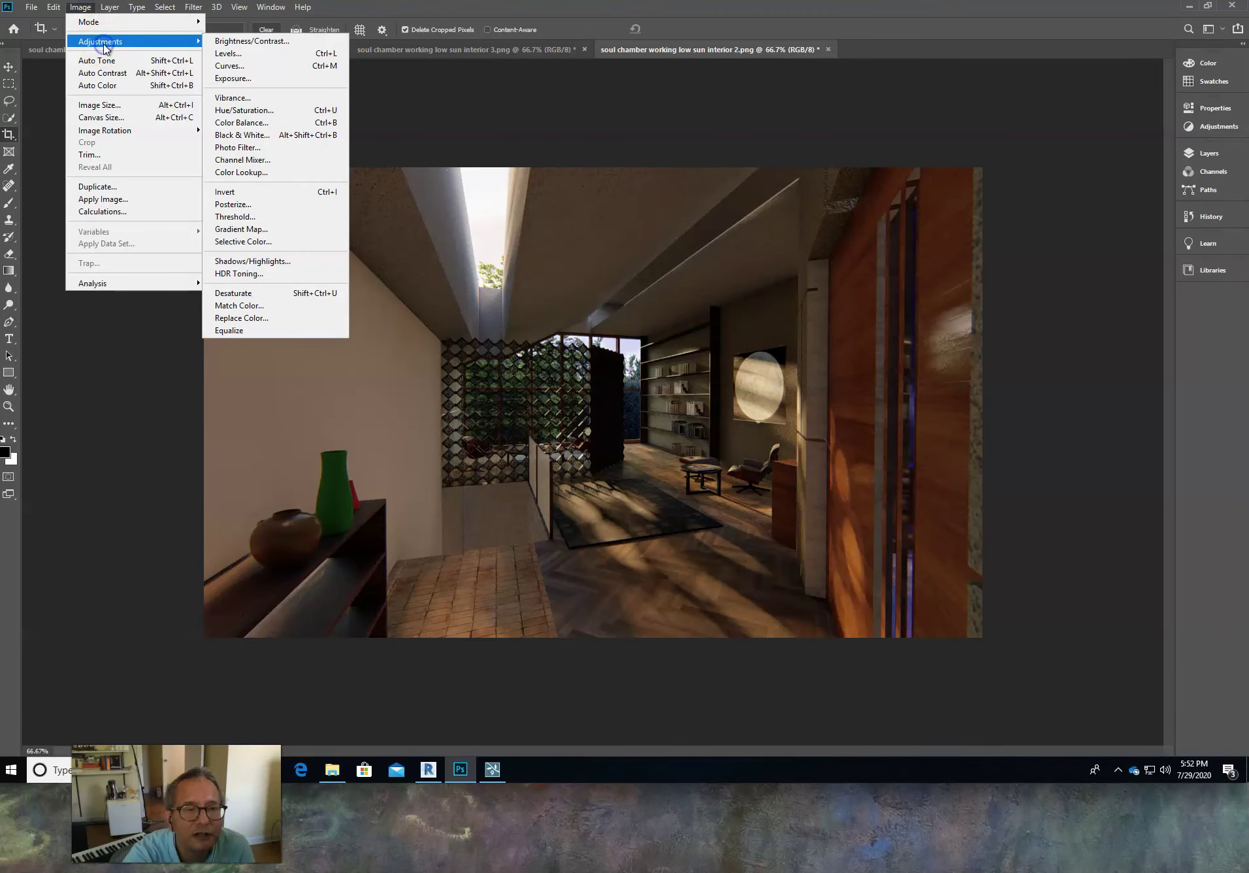
click(174, 77)
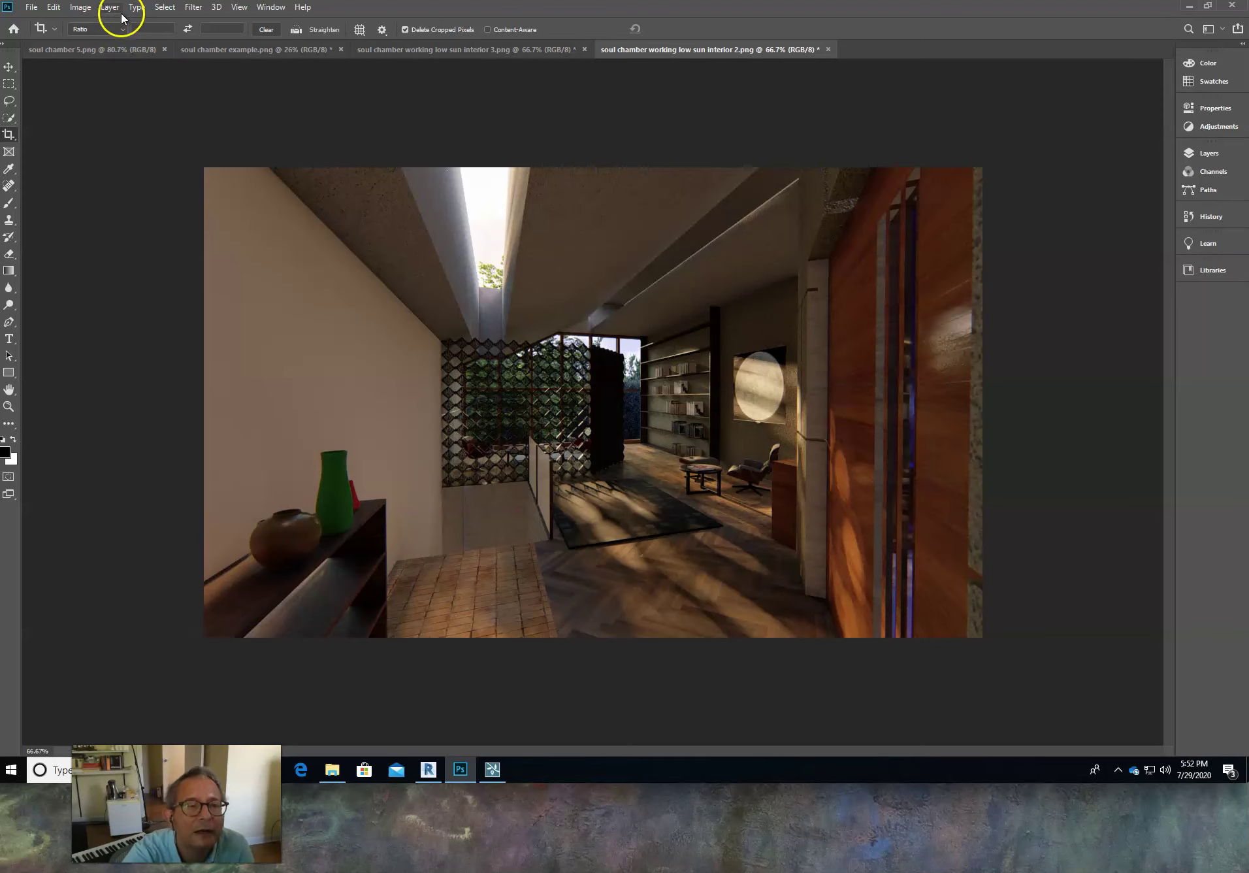
Step: Apply a Shadows/Highlights adjustment to the interior 2 render with shadows at 35% and highlights at 35%
click(83, 7)
mouse_move(98, 41)
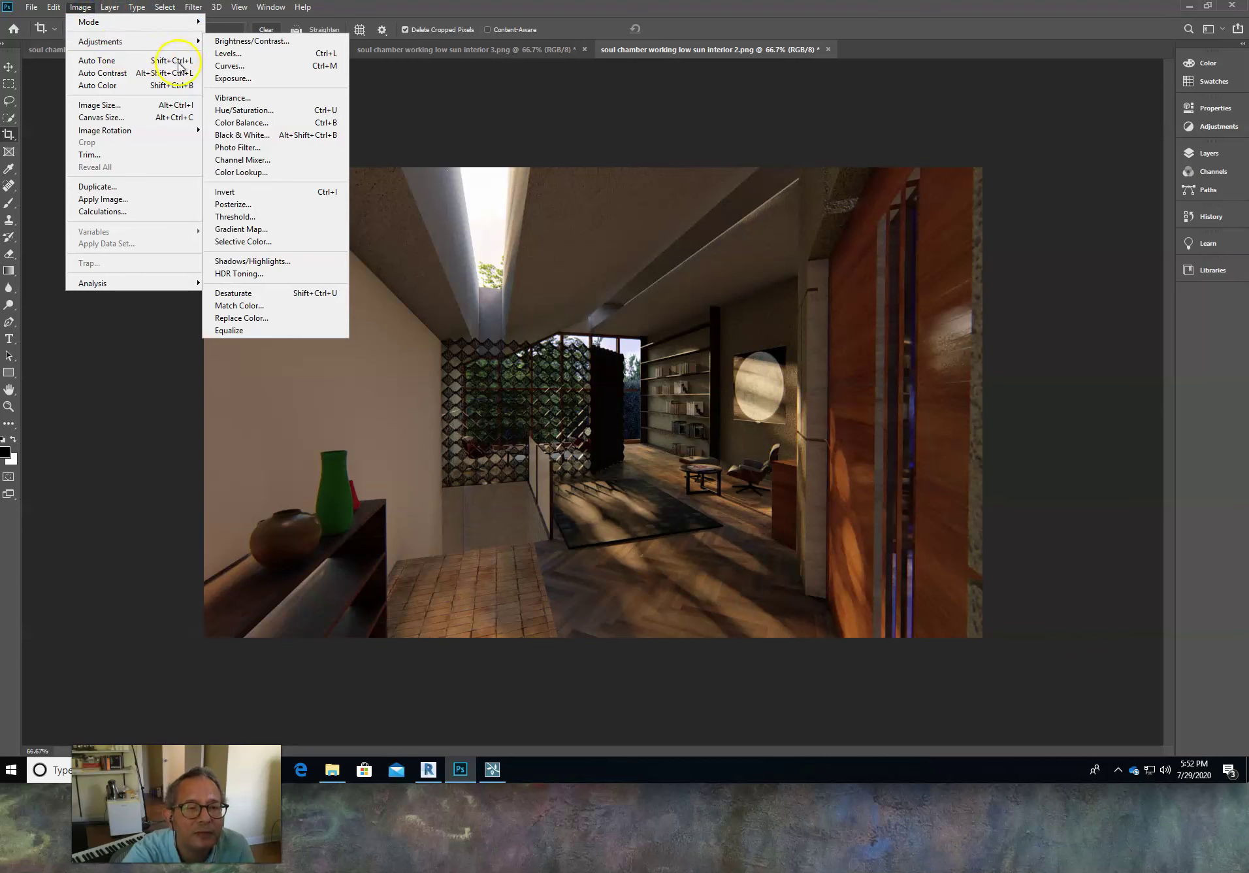
click(256, 261)
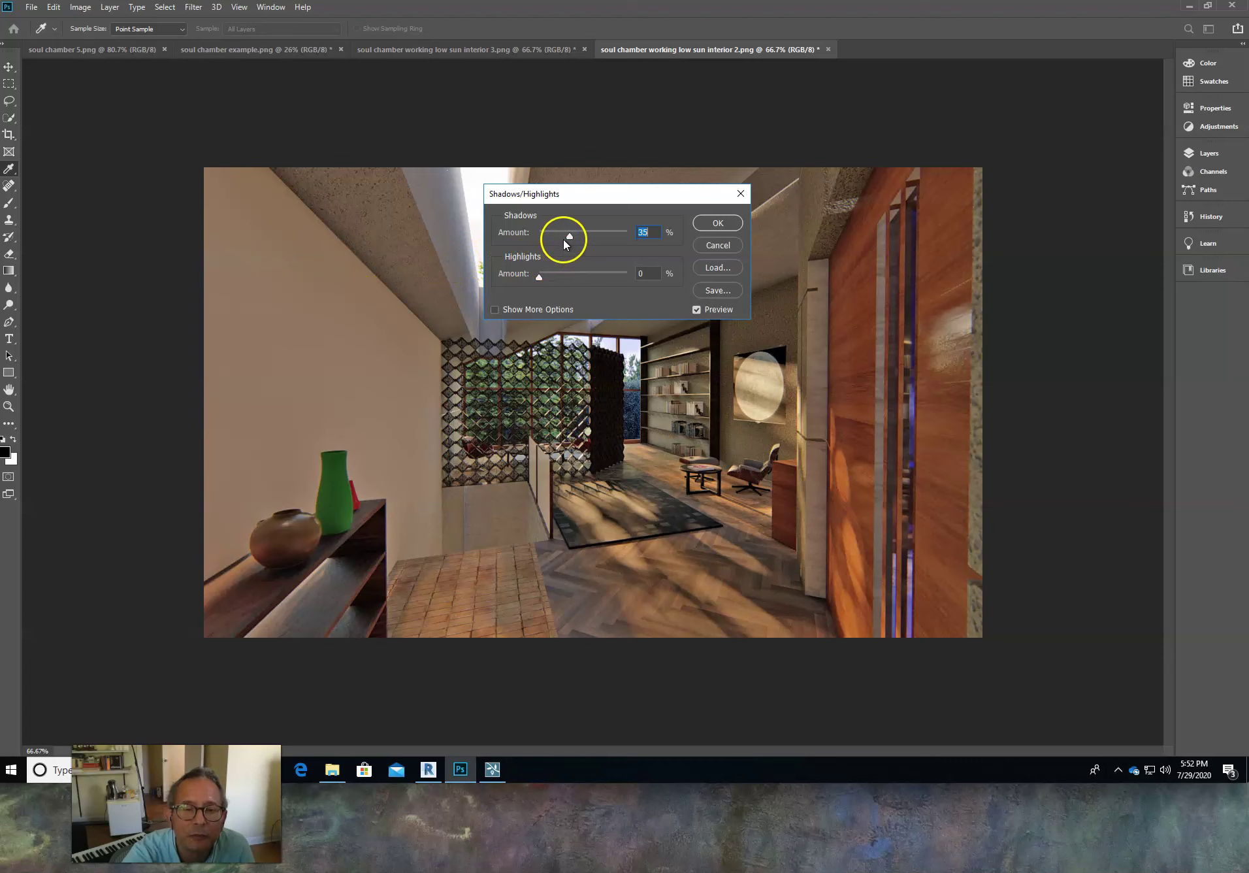
drag(537, 277, 562, 280)
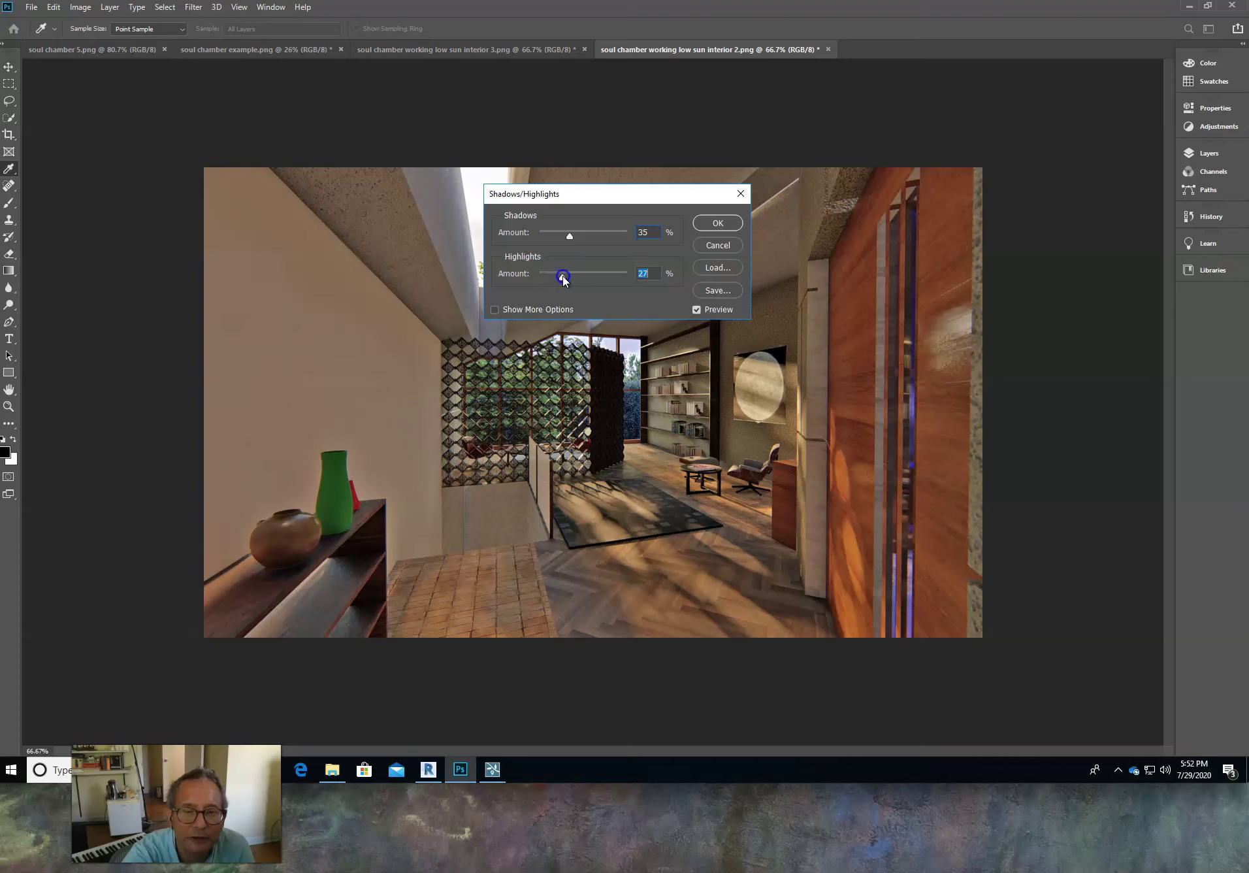
drag(568, 279, 570, 280)
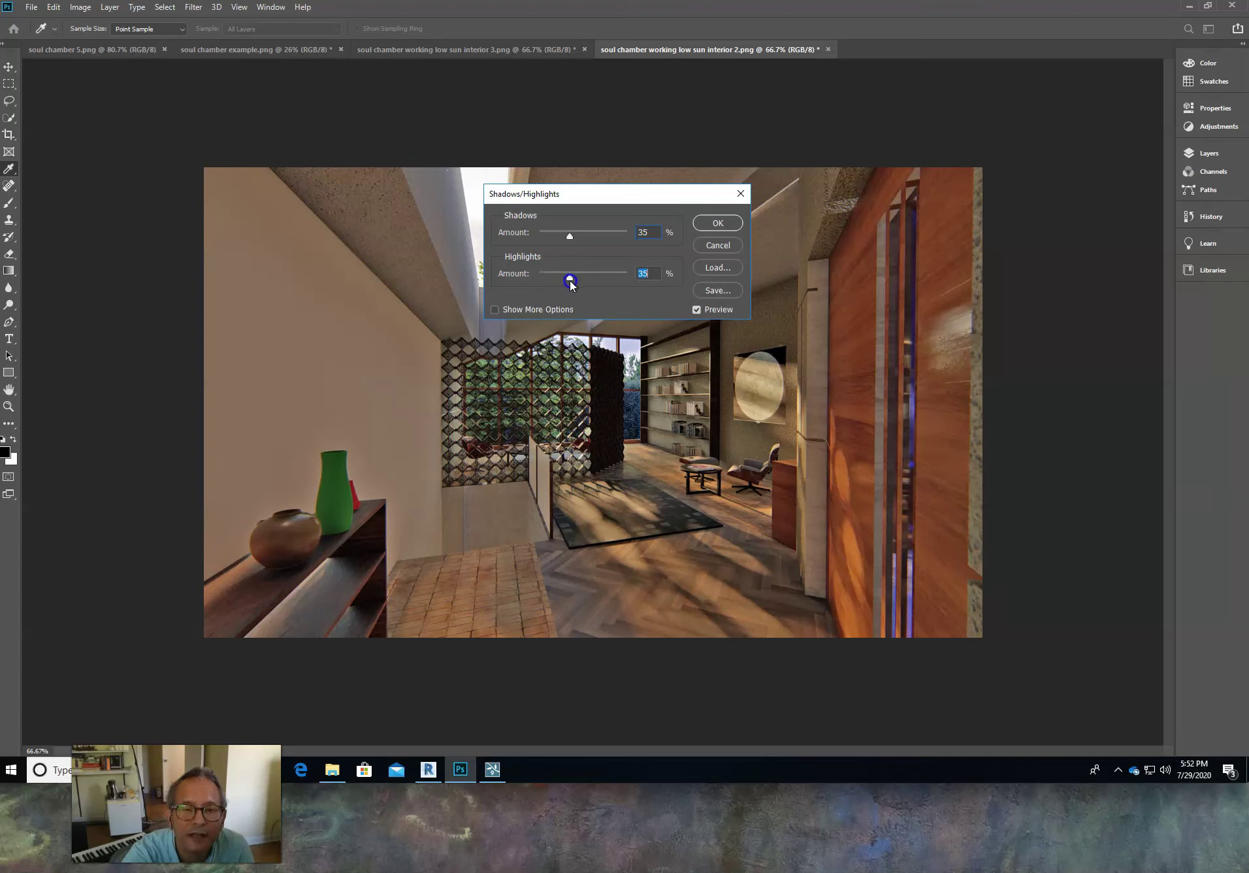
click(717, 223)
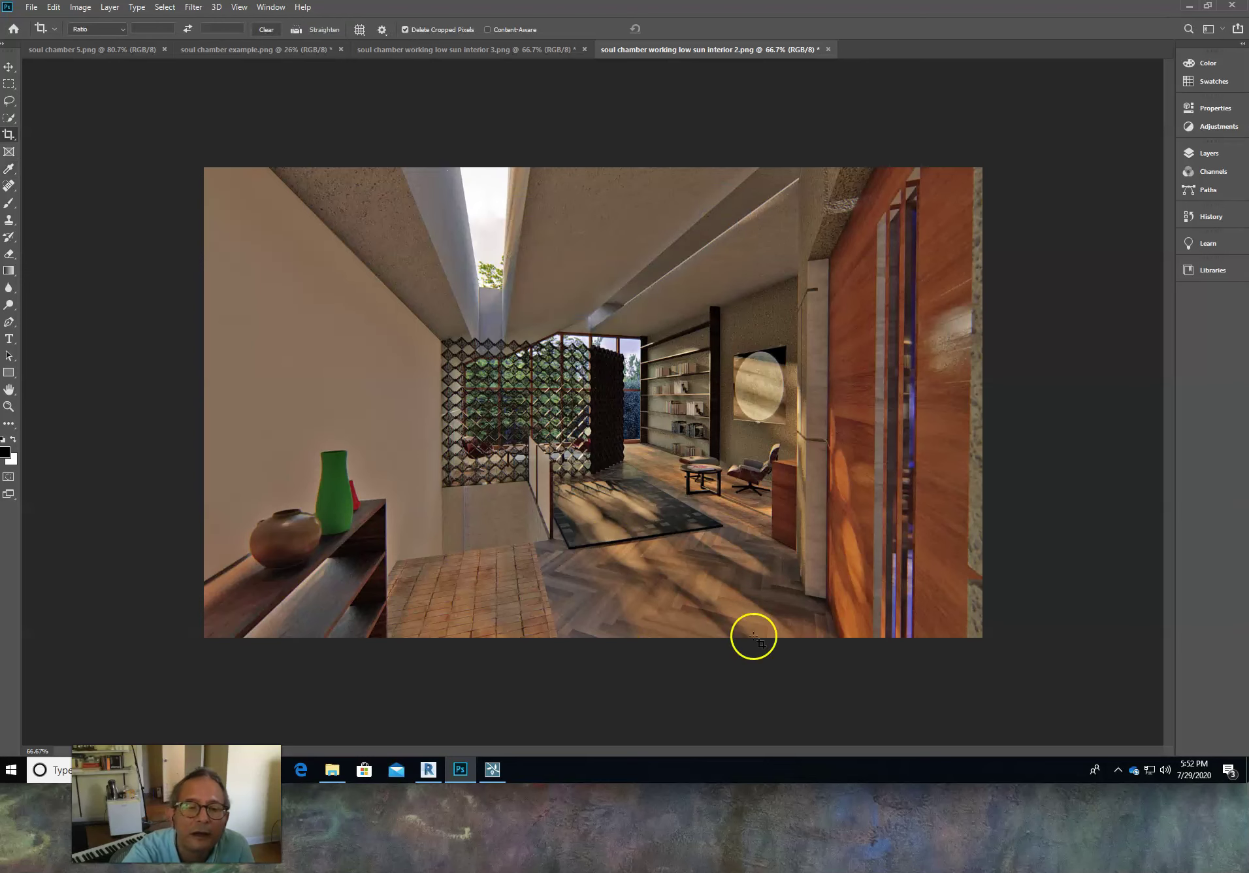
Step: Adjust Shadows/Highlights on soul chamber working low sun interior 3 with shadows at 35% and highlights at 47%
click(452, 51)
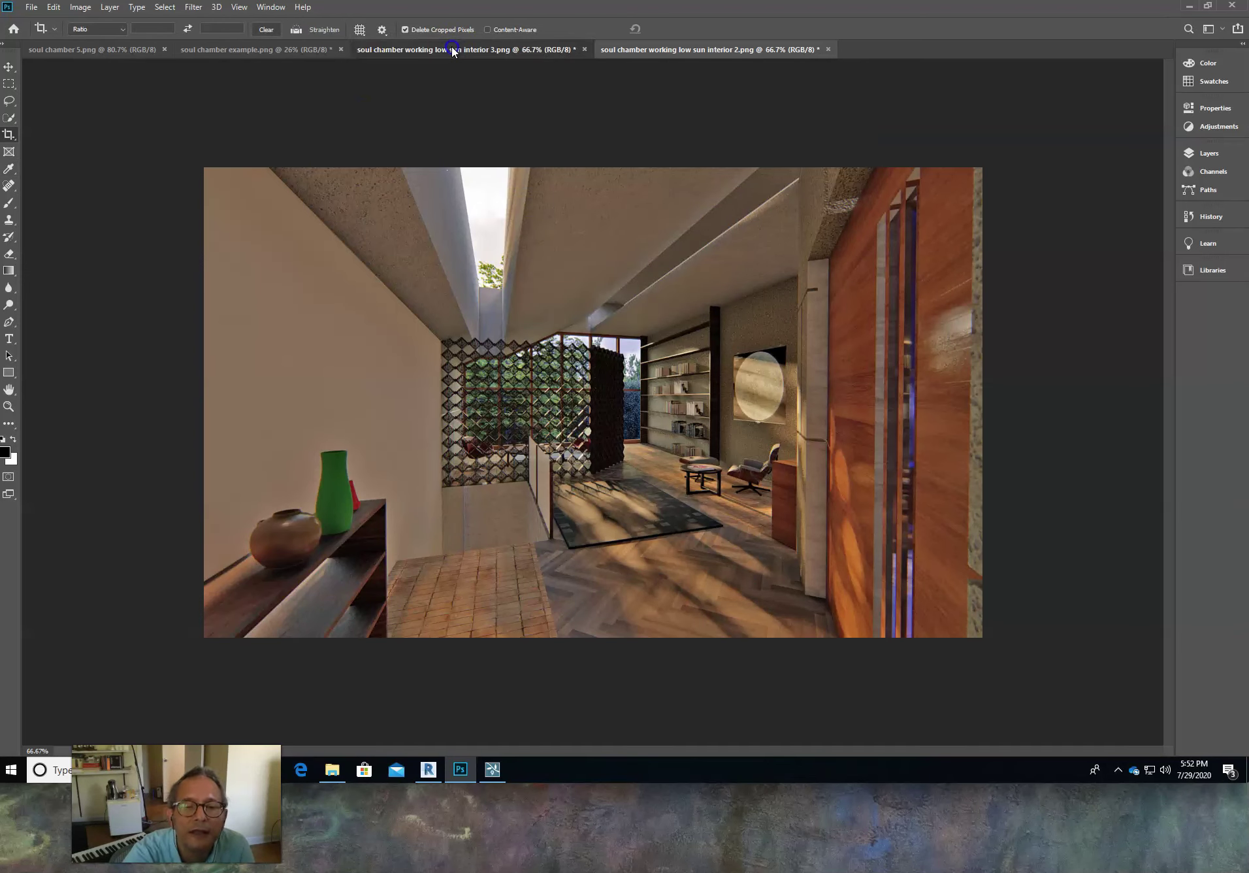
click(81, 8)
click(120, 43)
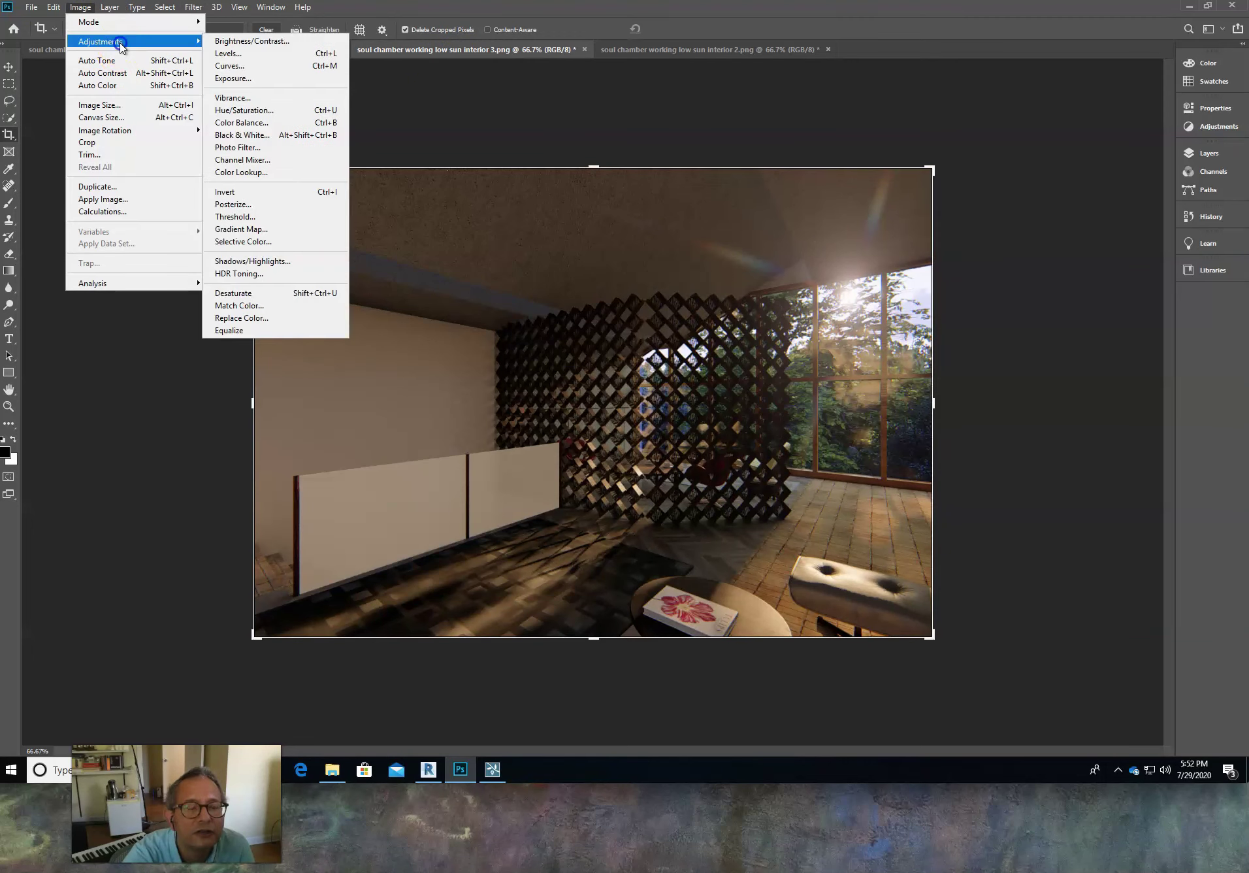
click(298, 261)
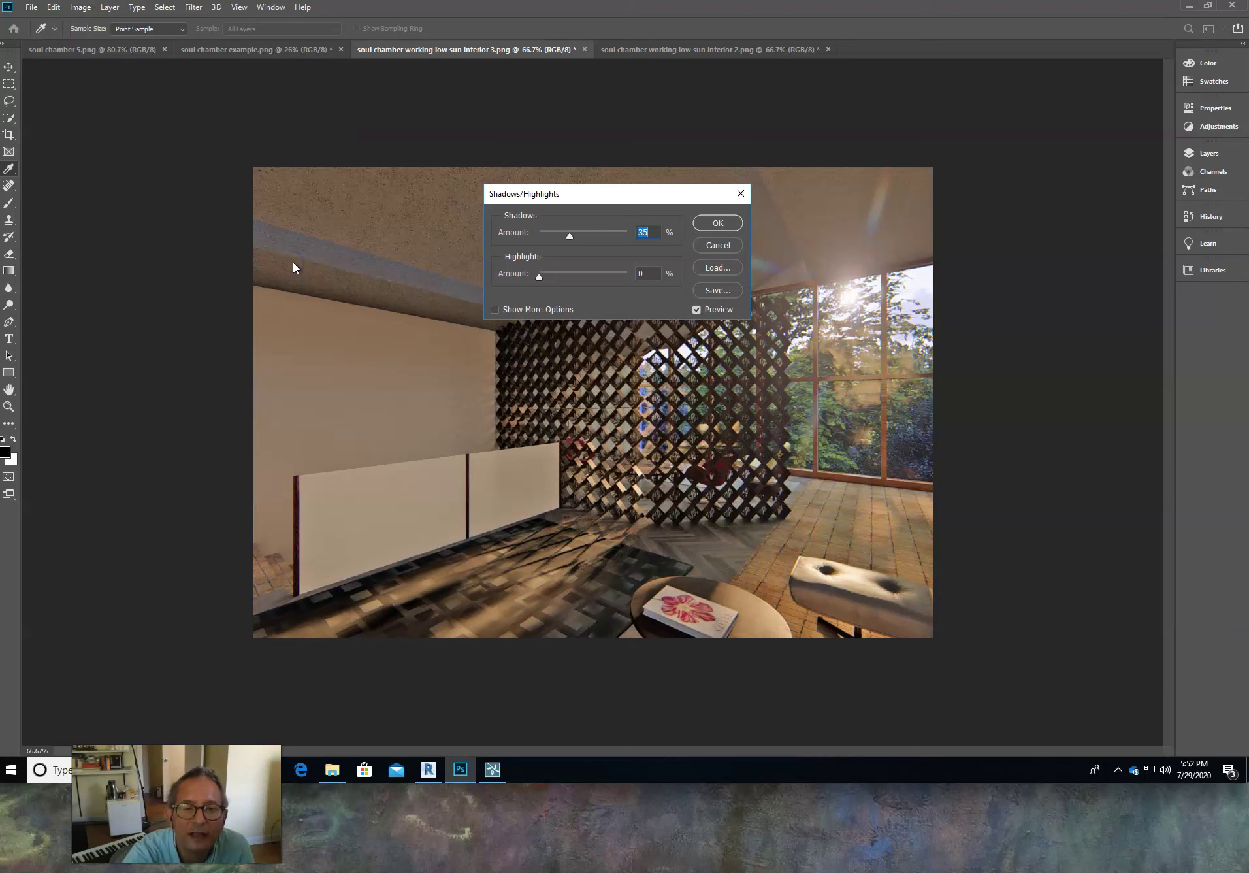
drag(541, 277, 582, 279)
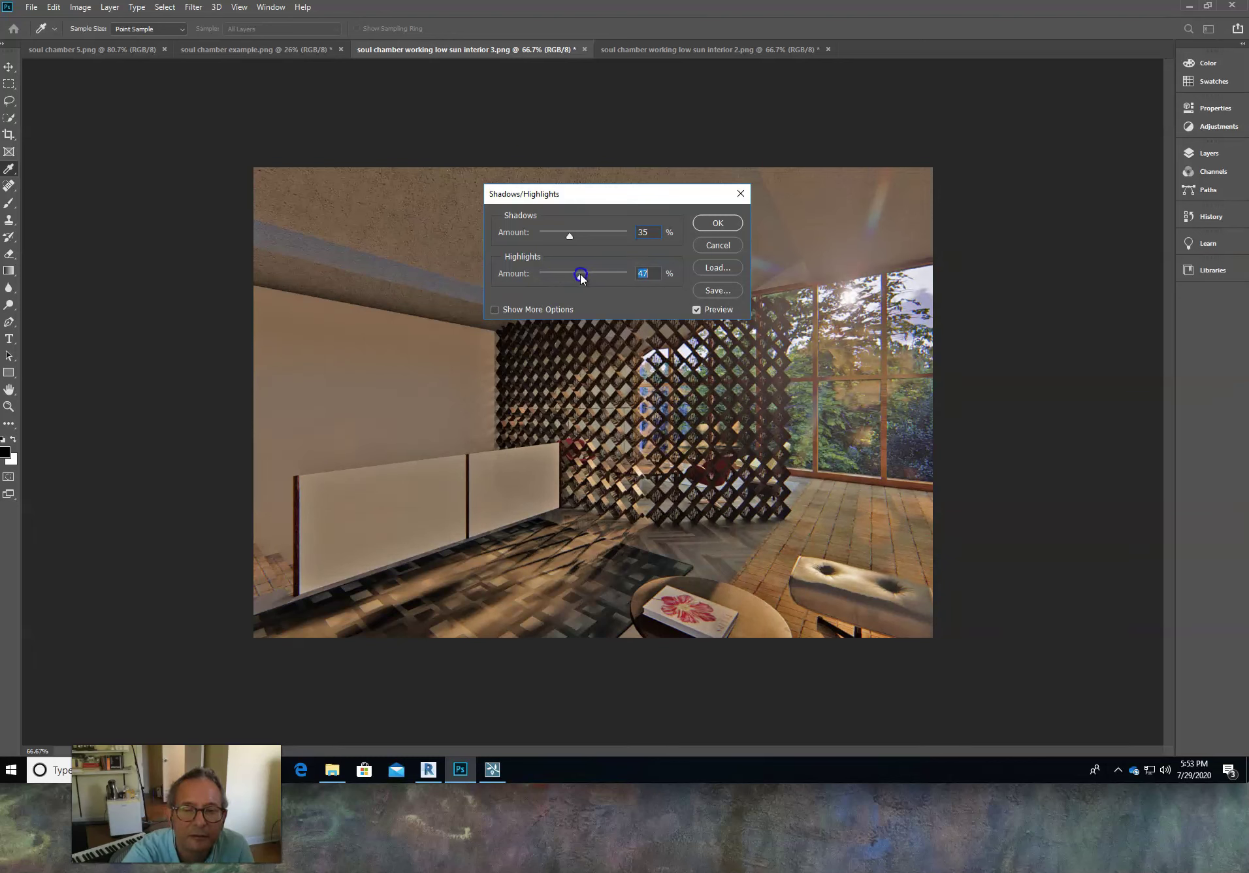